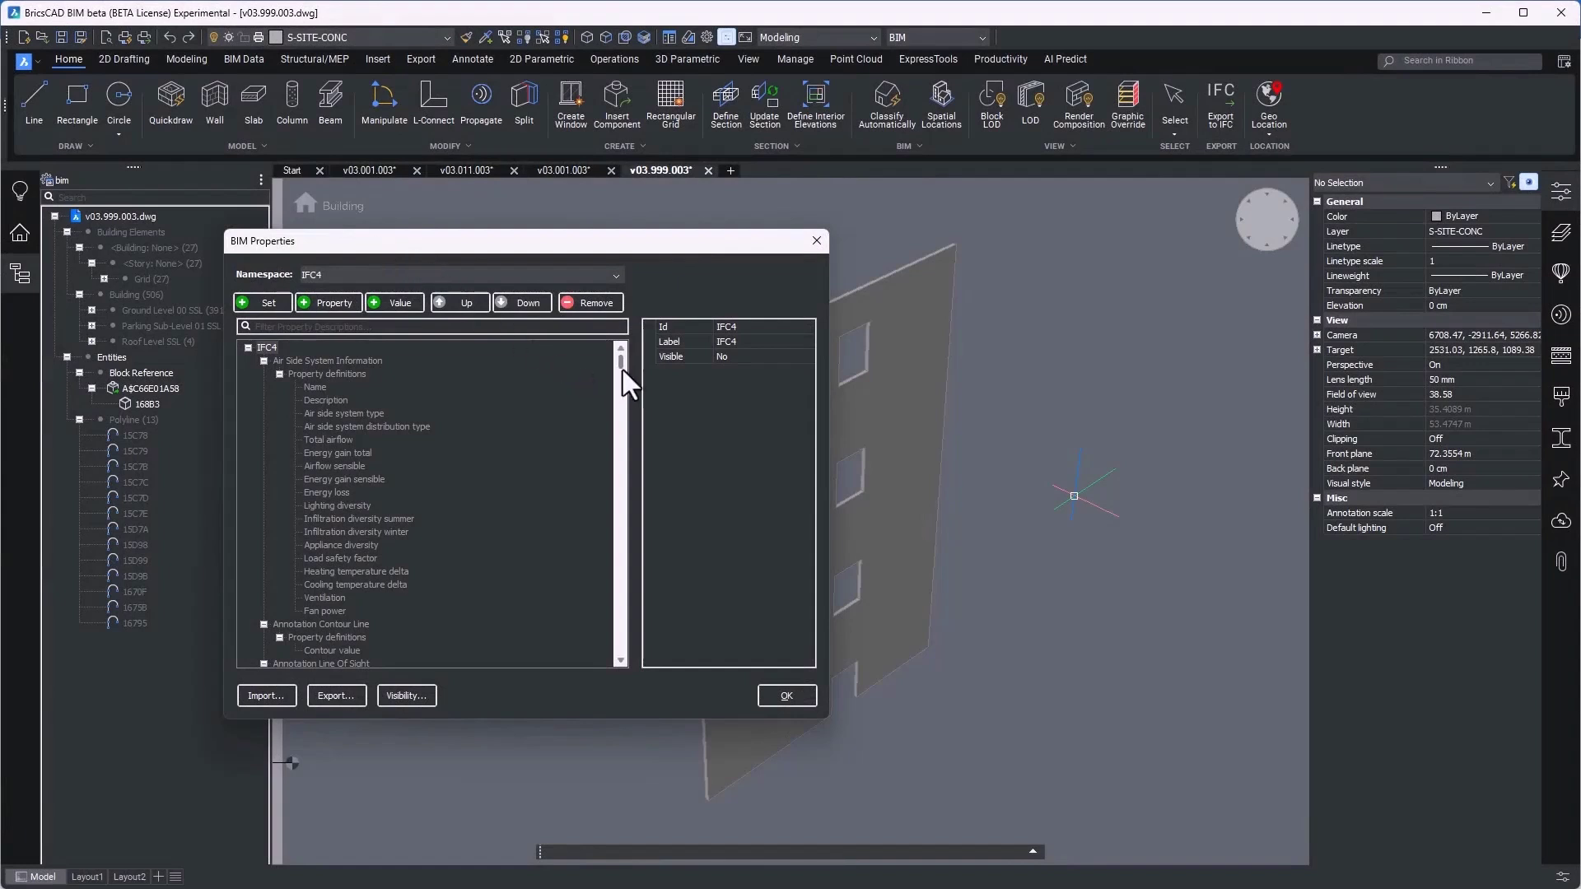
Step: Scroll the IFC4 property tree and filter it to COVERING entries
left_click_drag(623, 364, 619, 388)
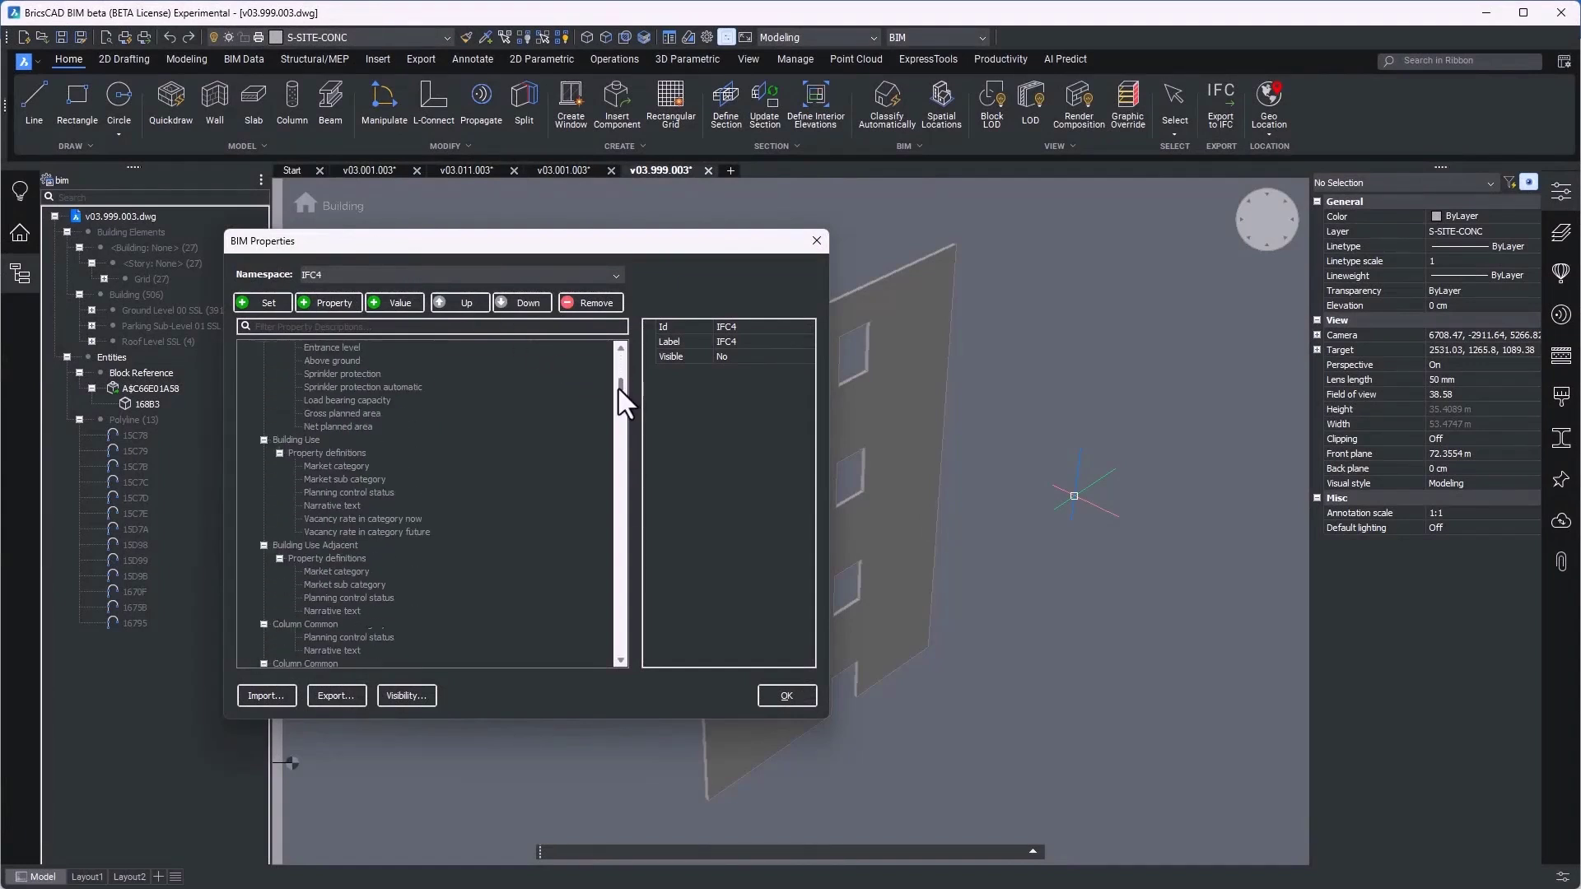
left_click(444, 327)
type("COVERING")
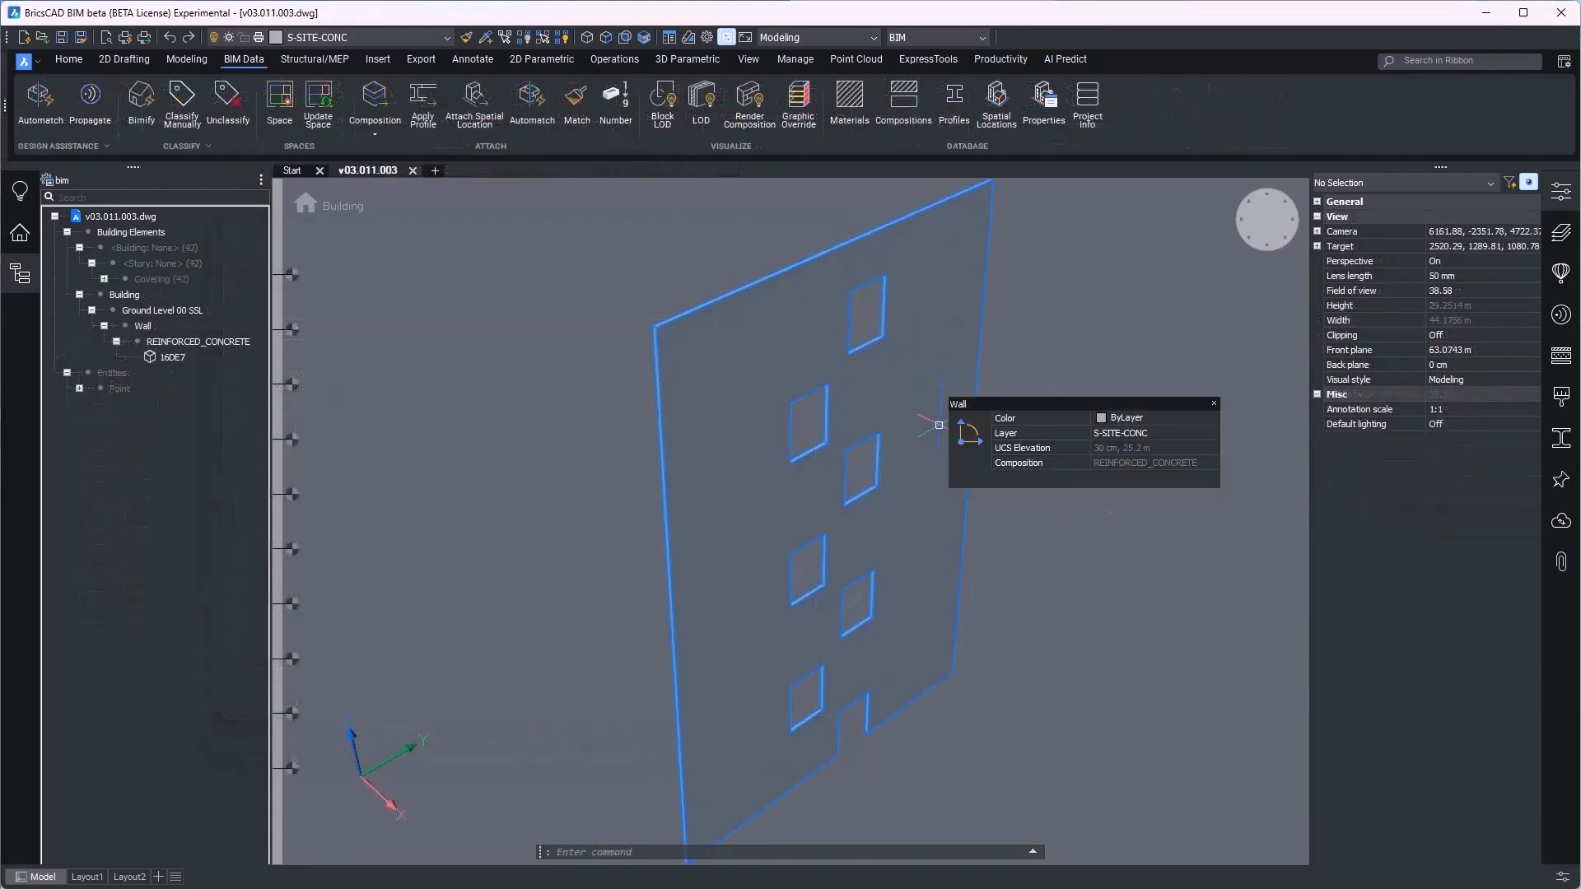
Step: Select the concrete wall, set Is external to On, and open the Extend to structure choices
left_click(939, 425)
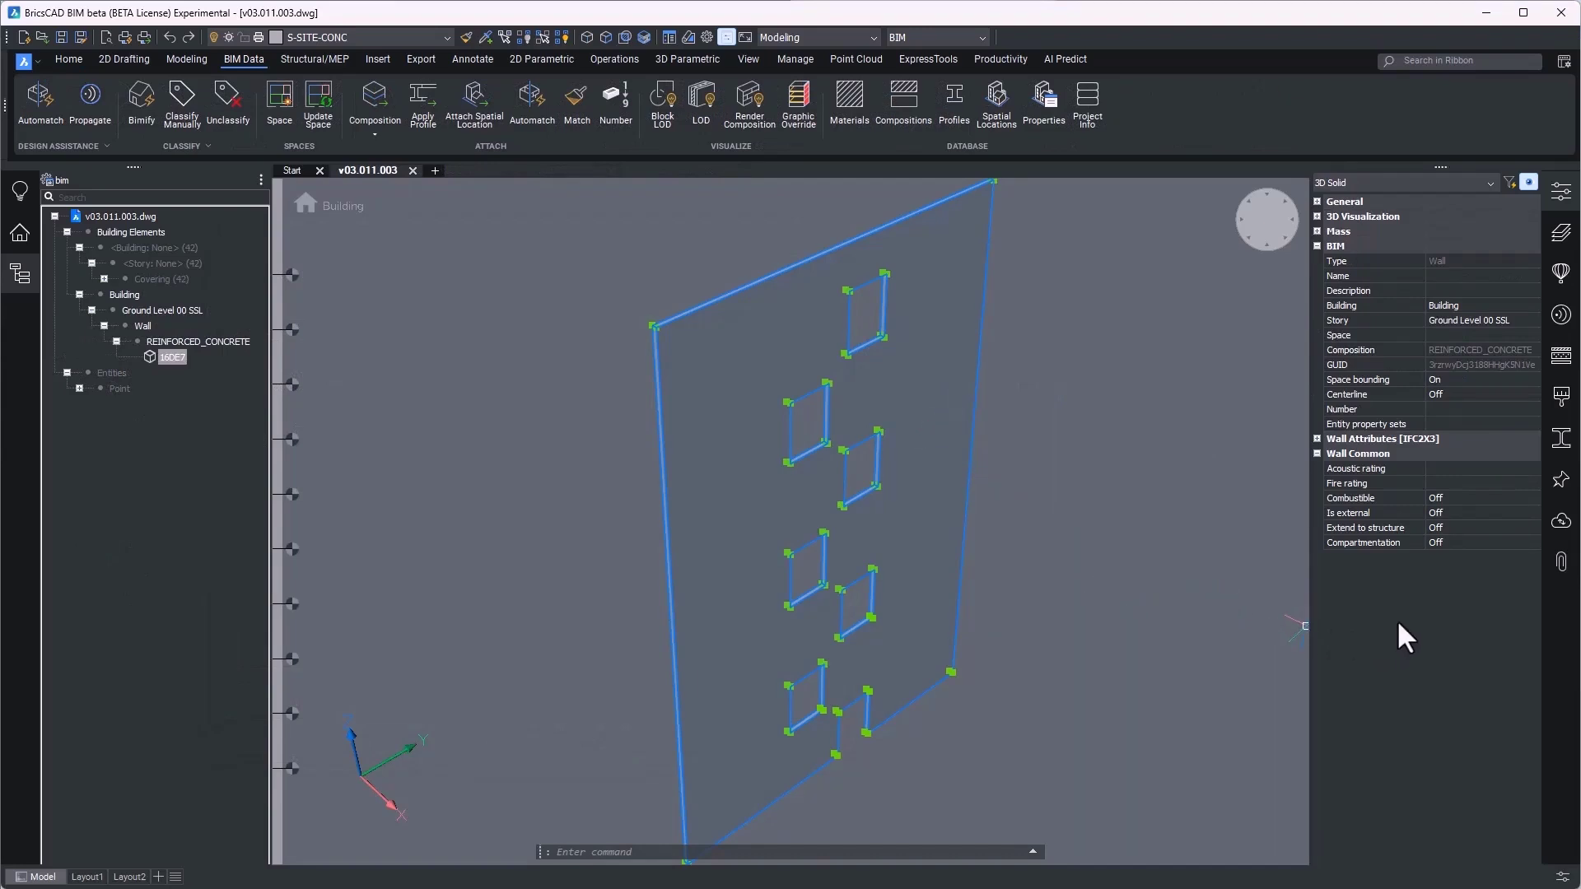
left_click(1449, 512)
left_click(1450, 513)
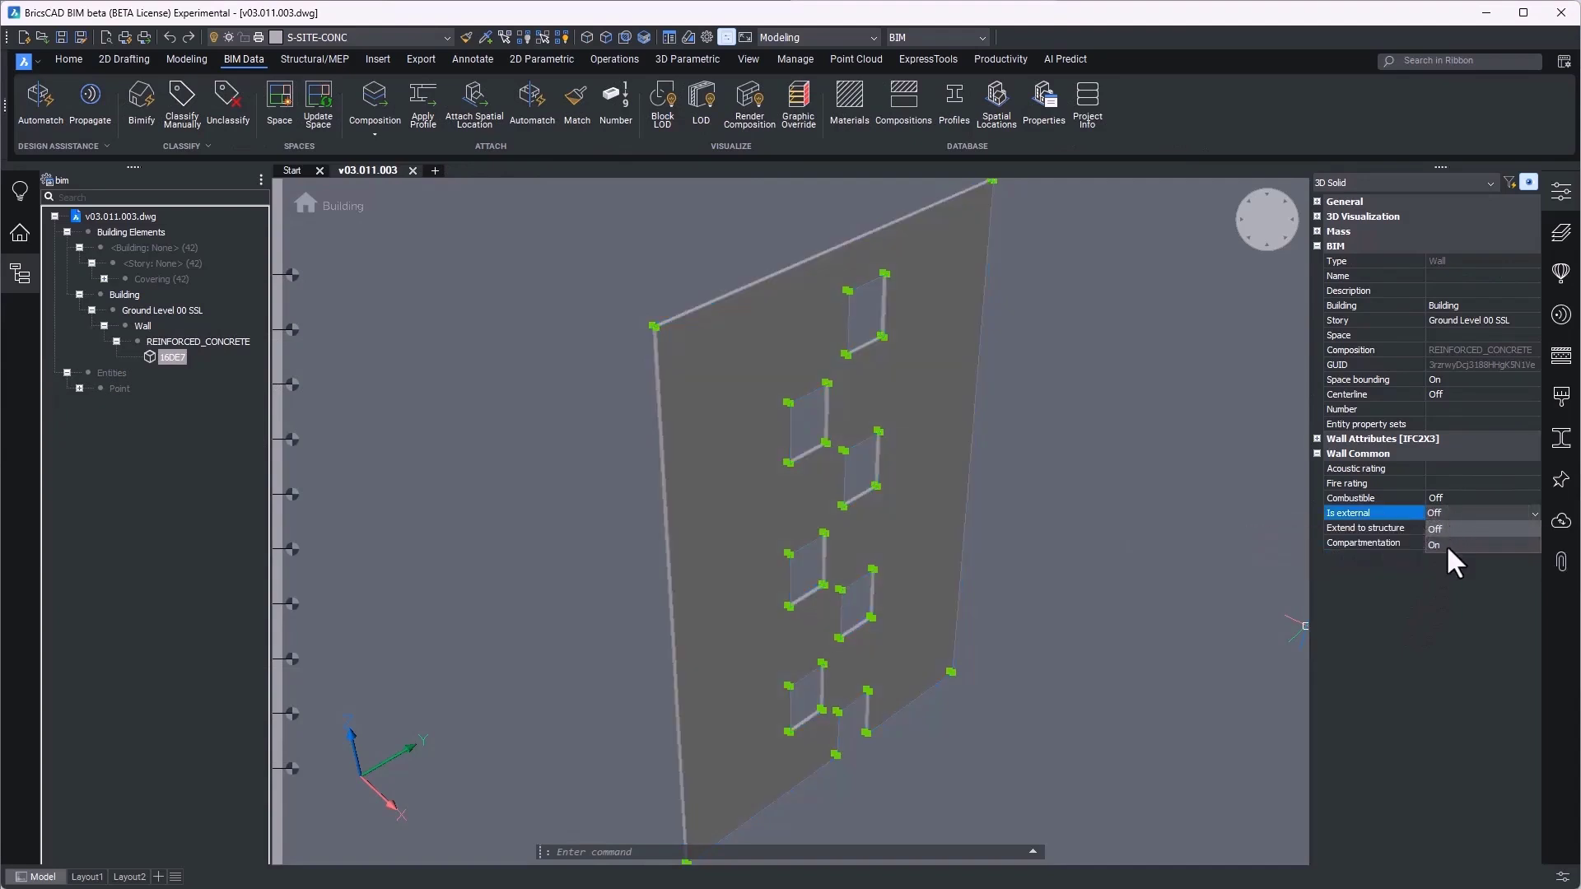
left_click(1447, 546)
left_click(1456, 527)
left_click(1456, 527)
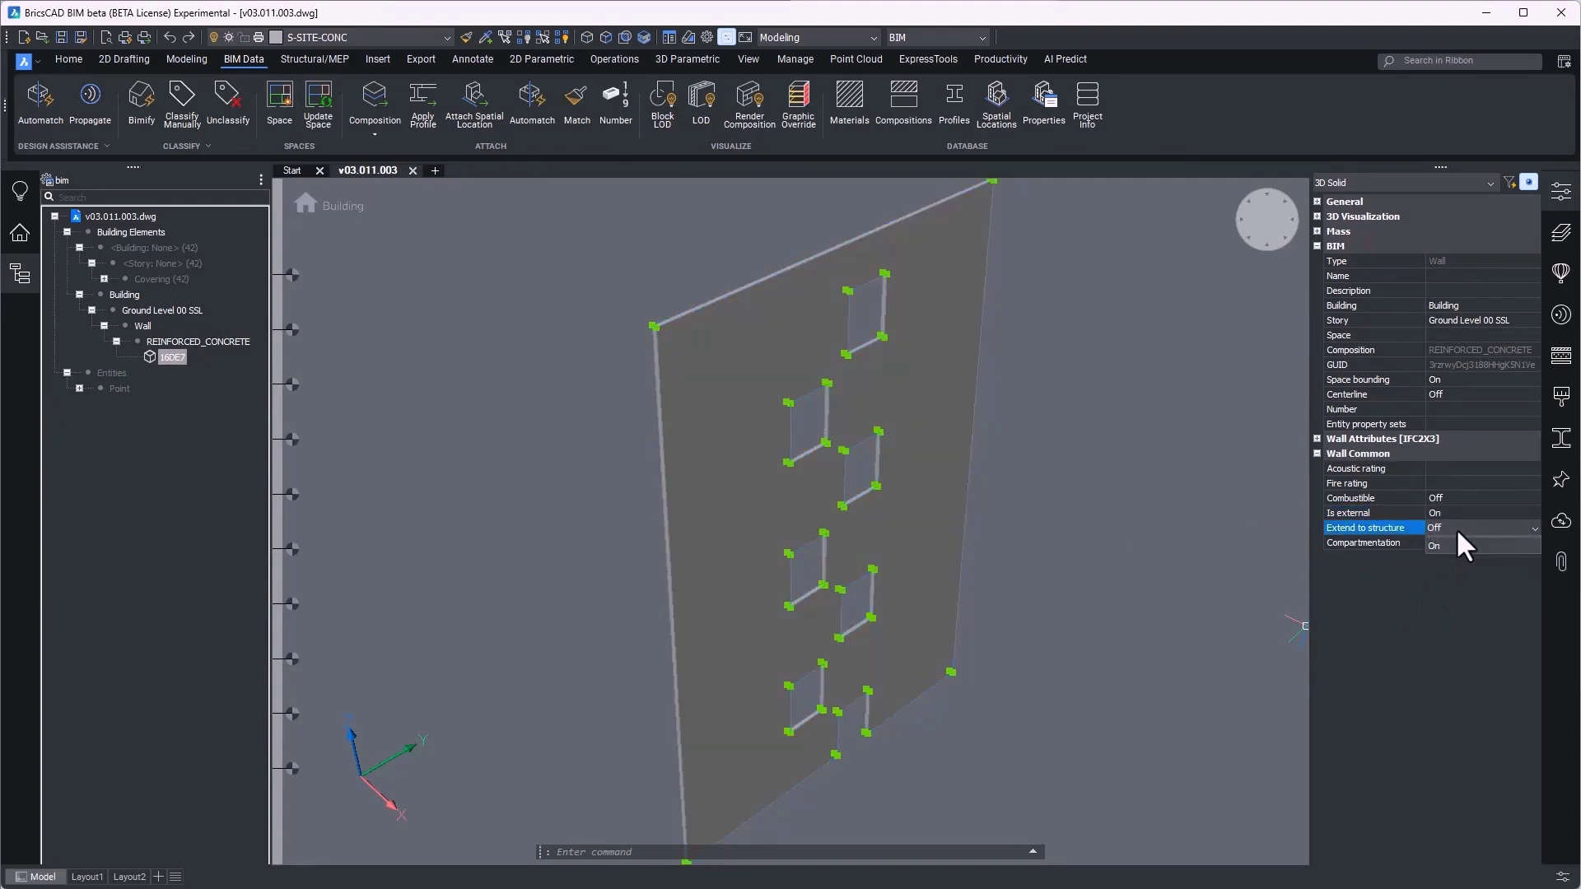
Step: Set the wall's Extend to structure to On, deselect it, and launch BIMPROPERTIES
left_click(1450, 562)
key("Escape")
key("Escape")
key("Escape")
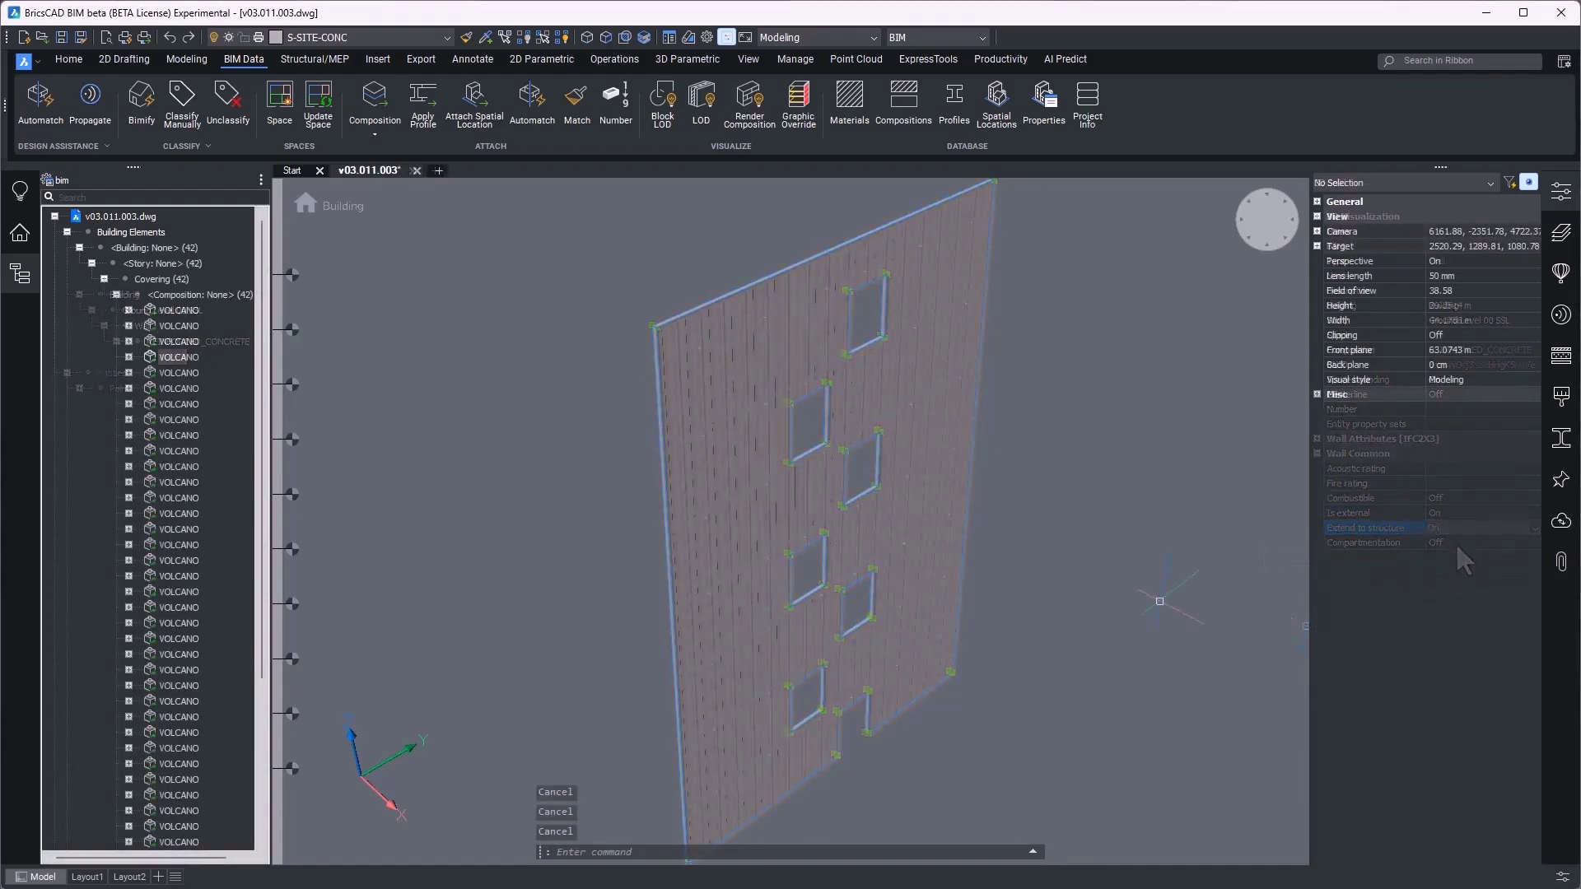
type("BIMPRO")
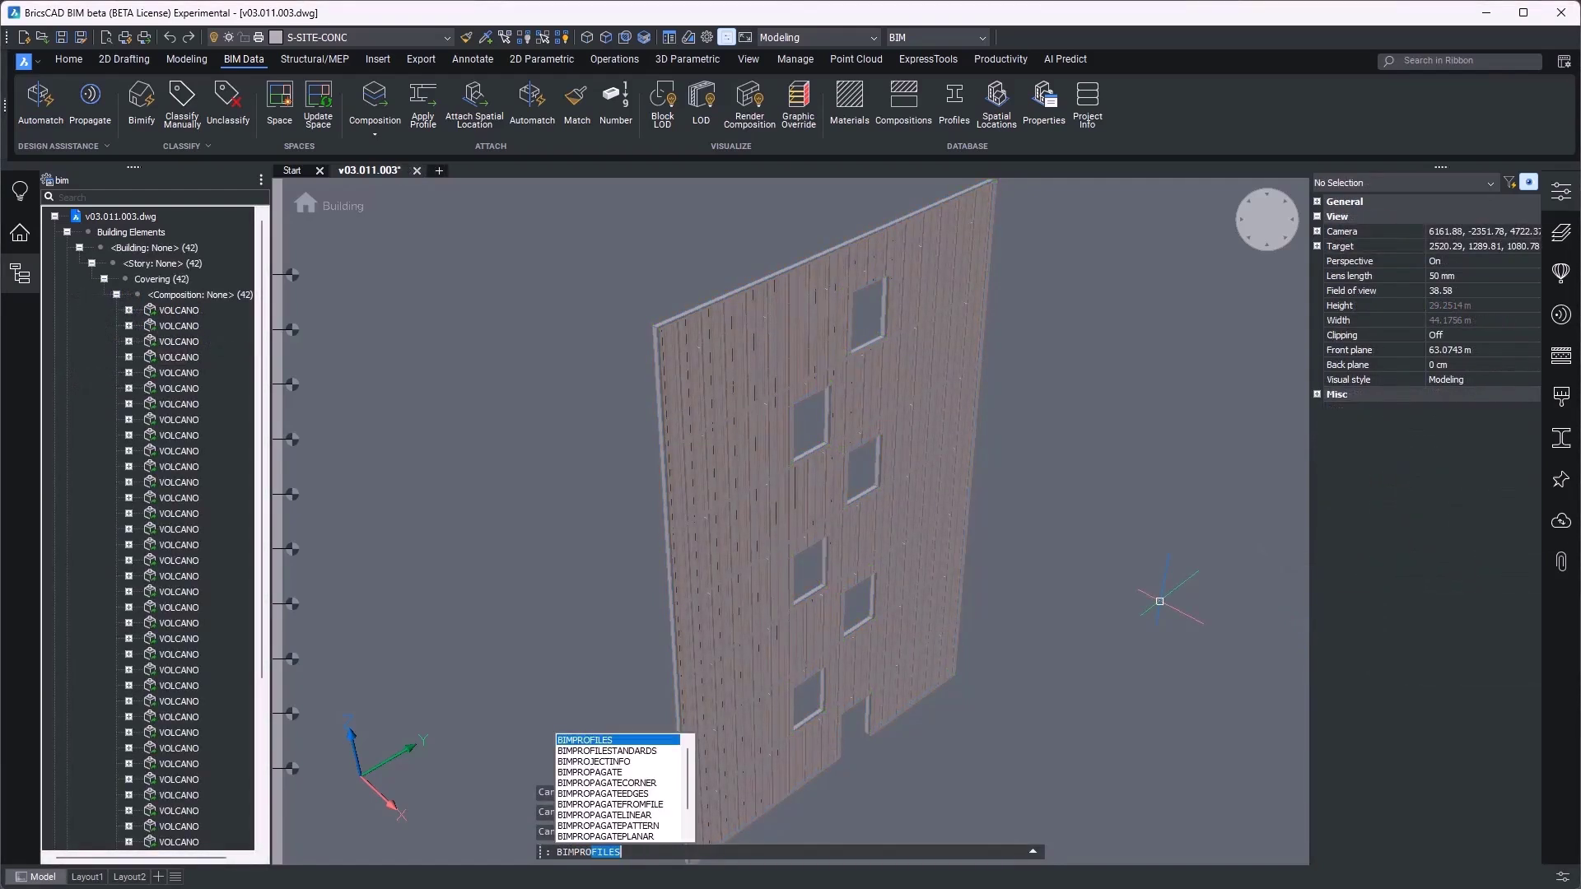
type("PERTIES")
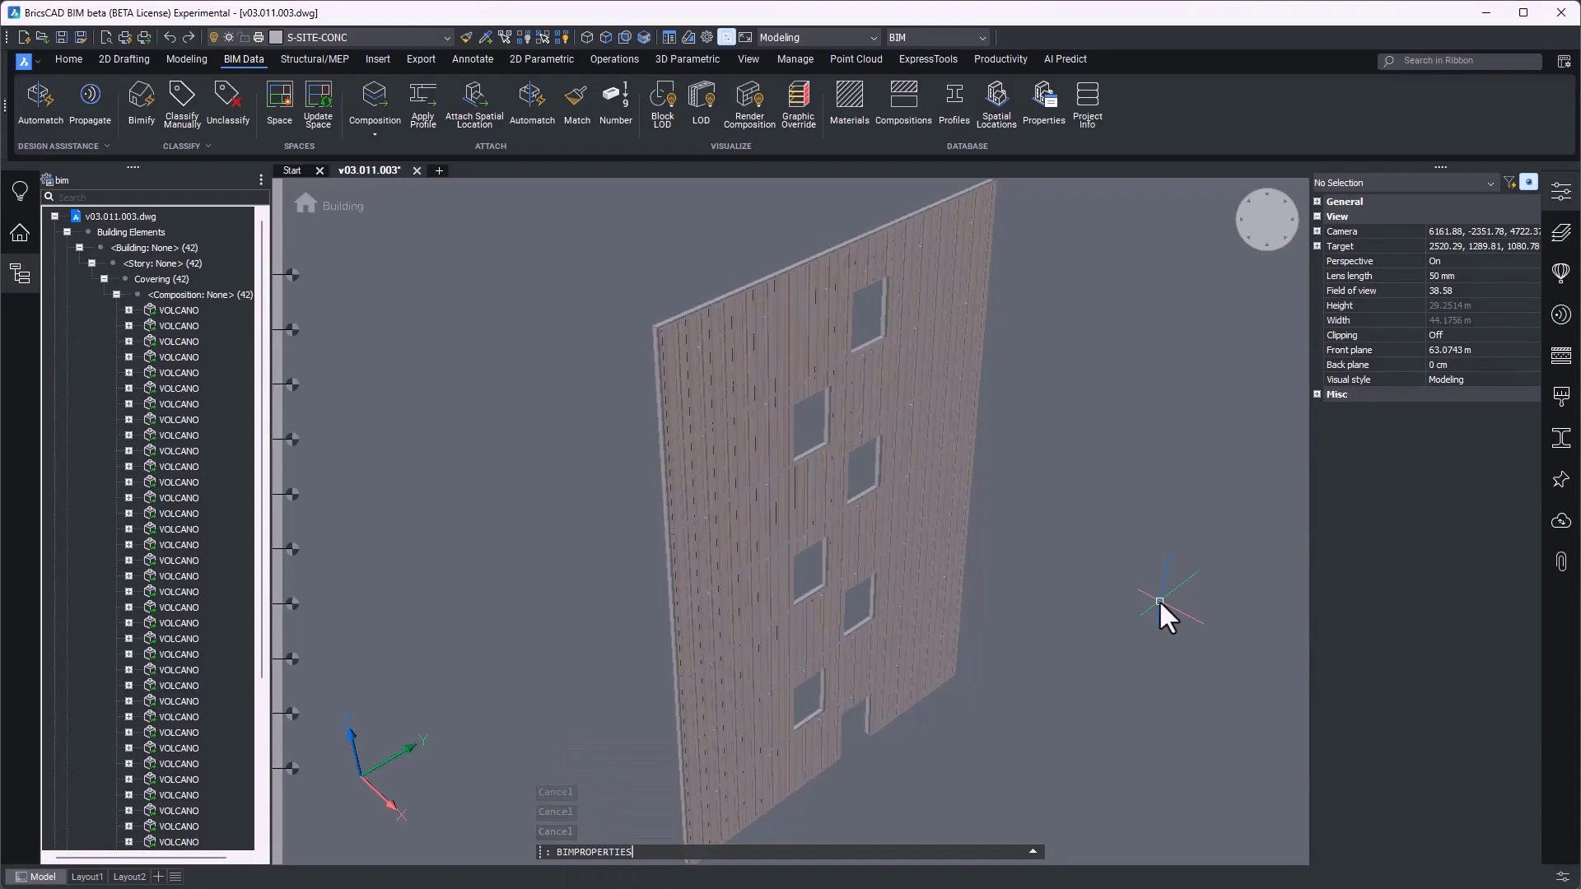
key("Return")
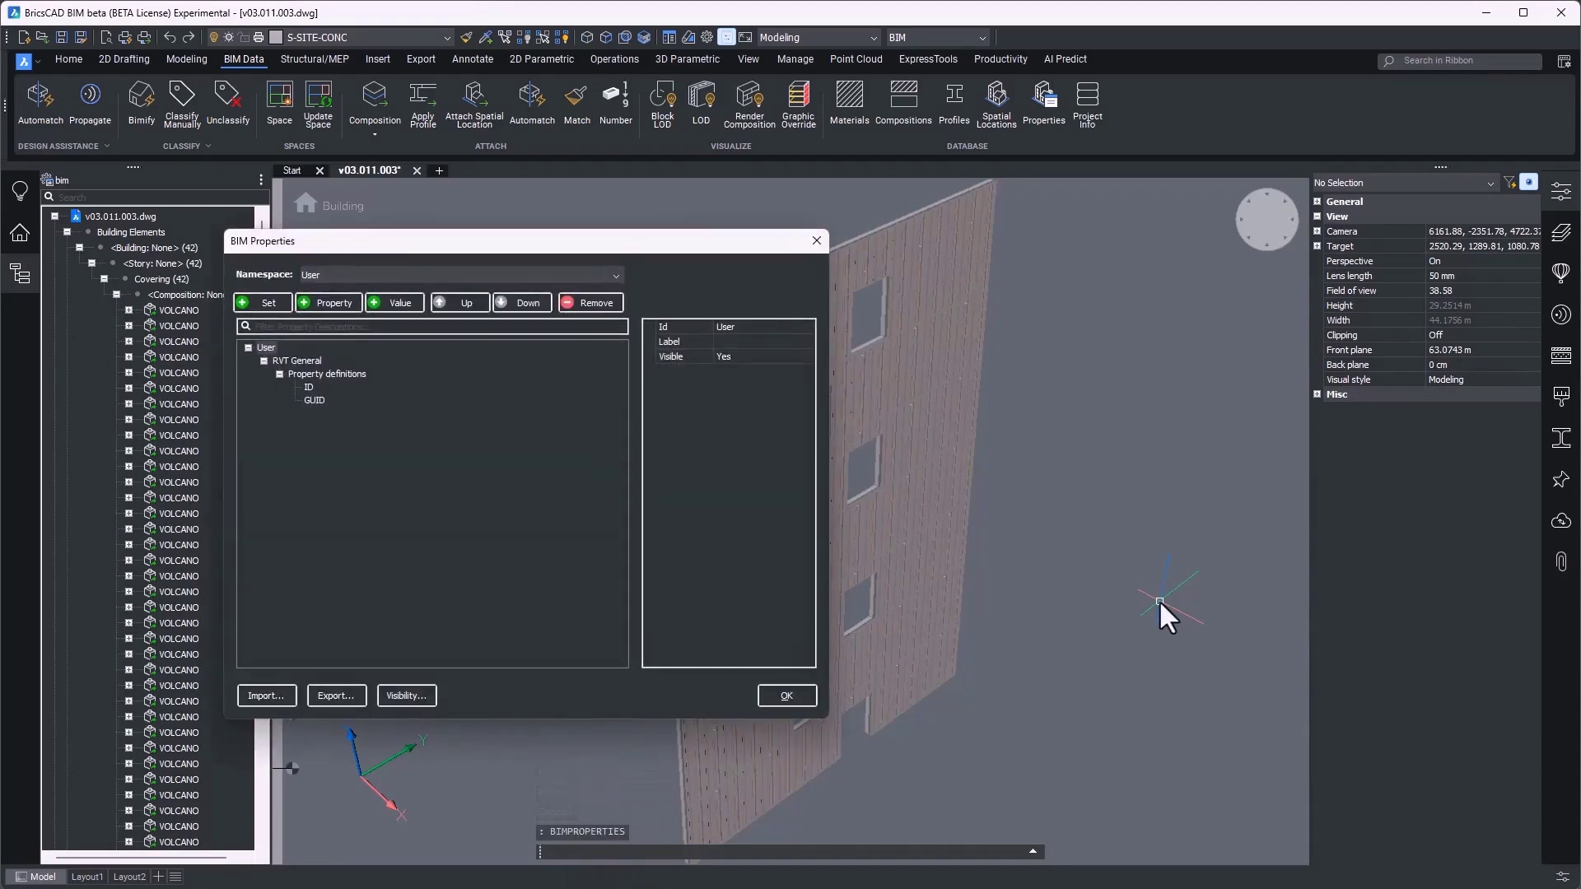
Step: Import the IDS property definitions file, keeping the User namespace, and accept
left_click(553, 275)
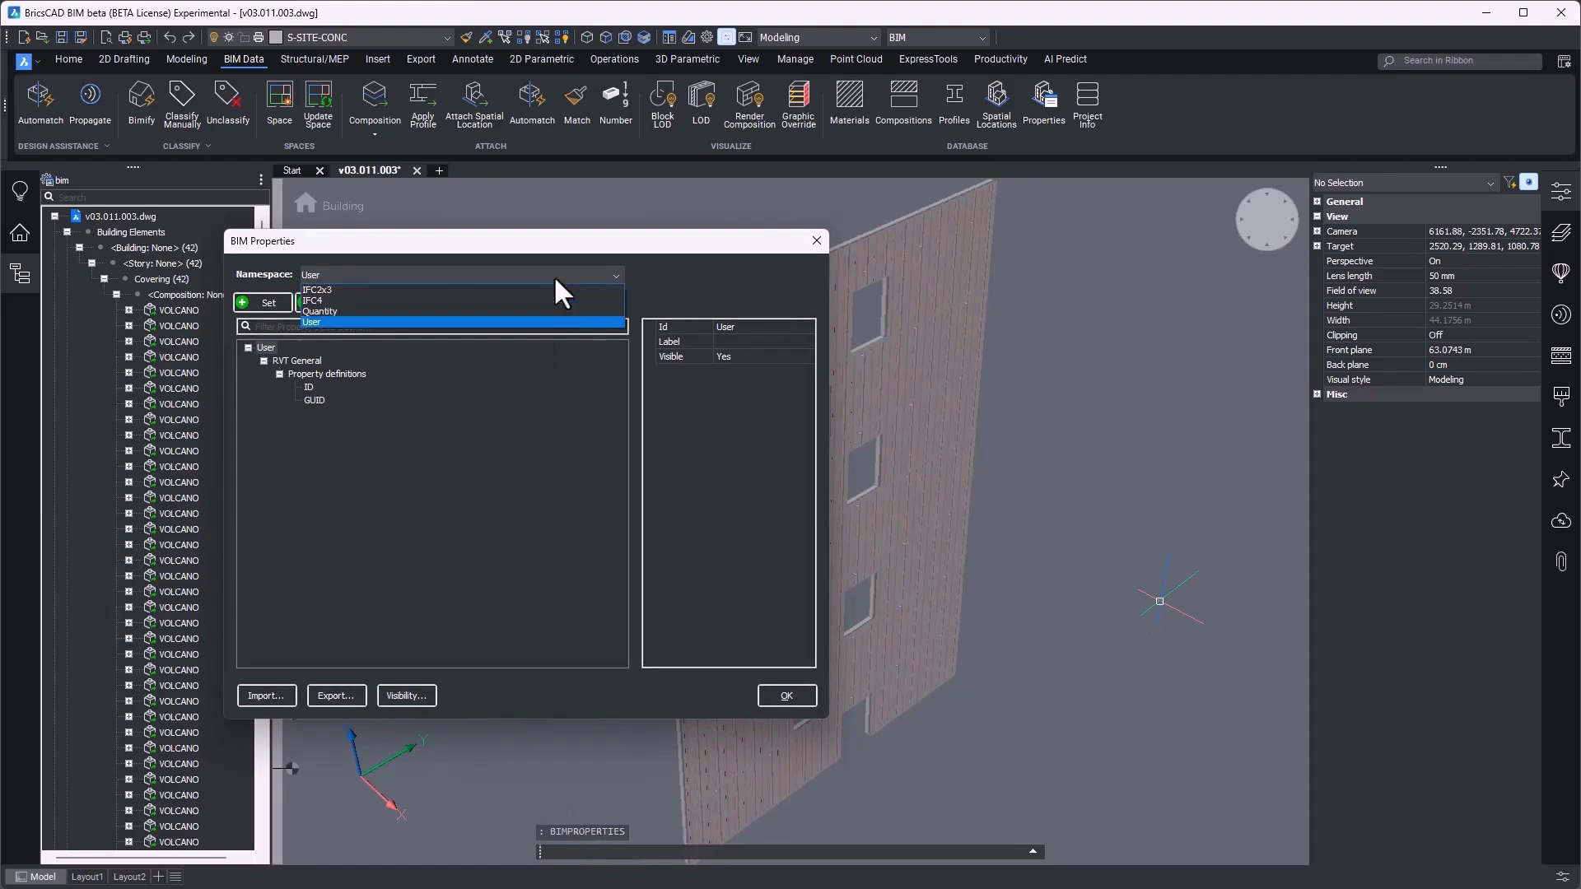
left_click(441, 321)
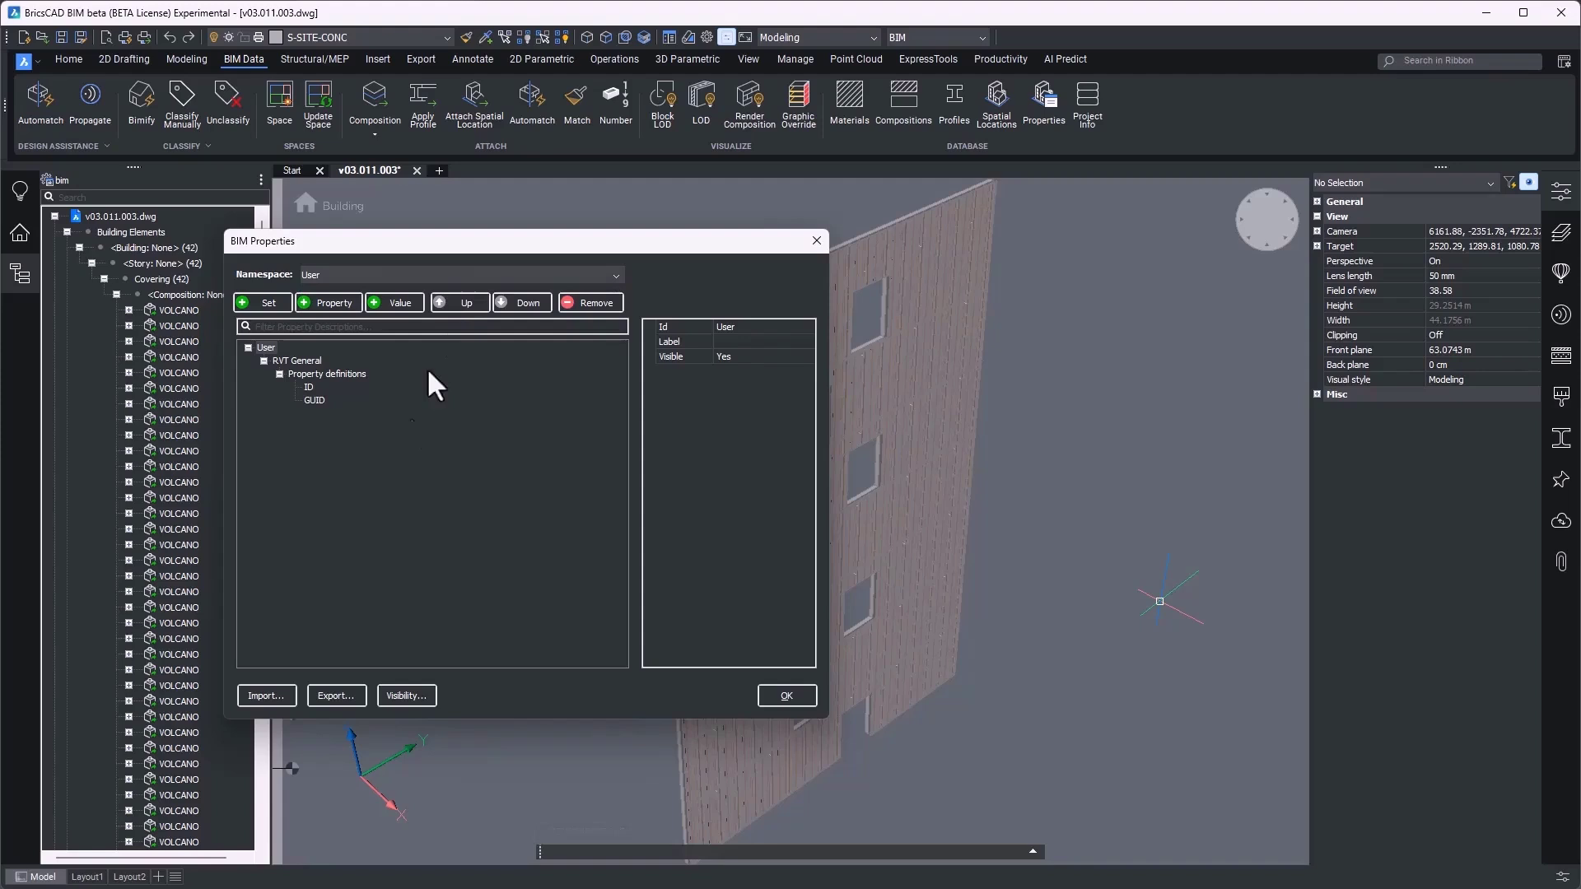
left_click(278, 690)
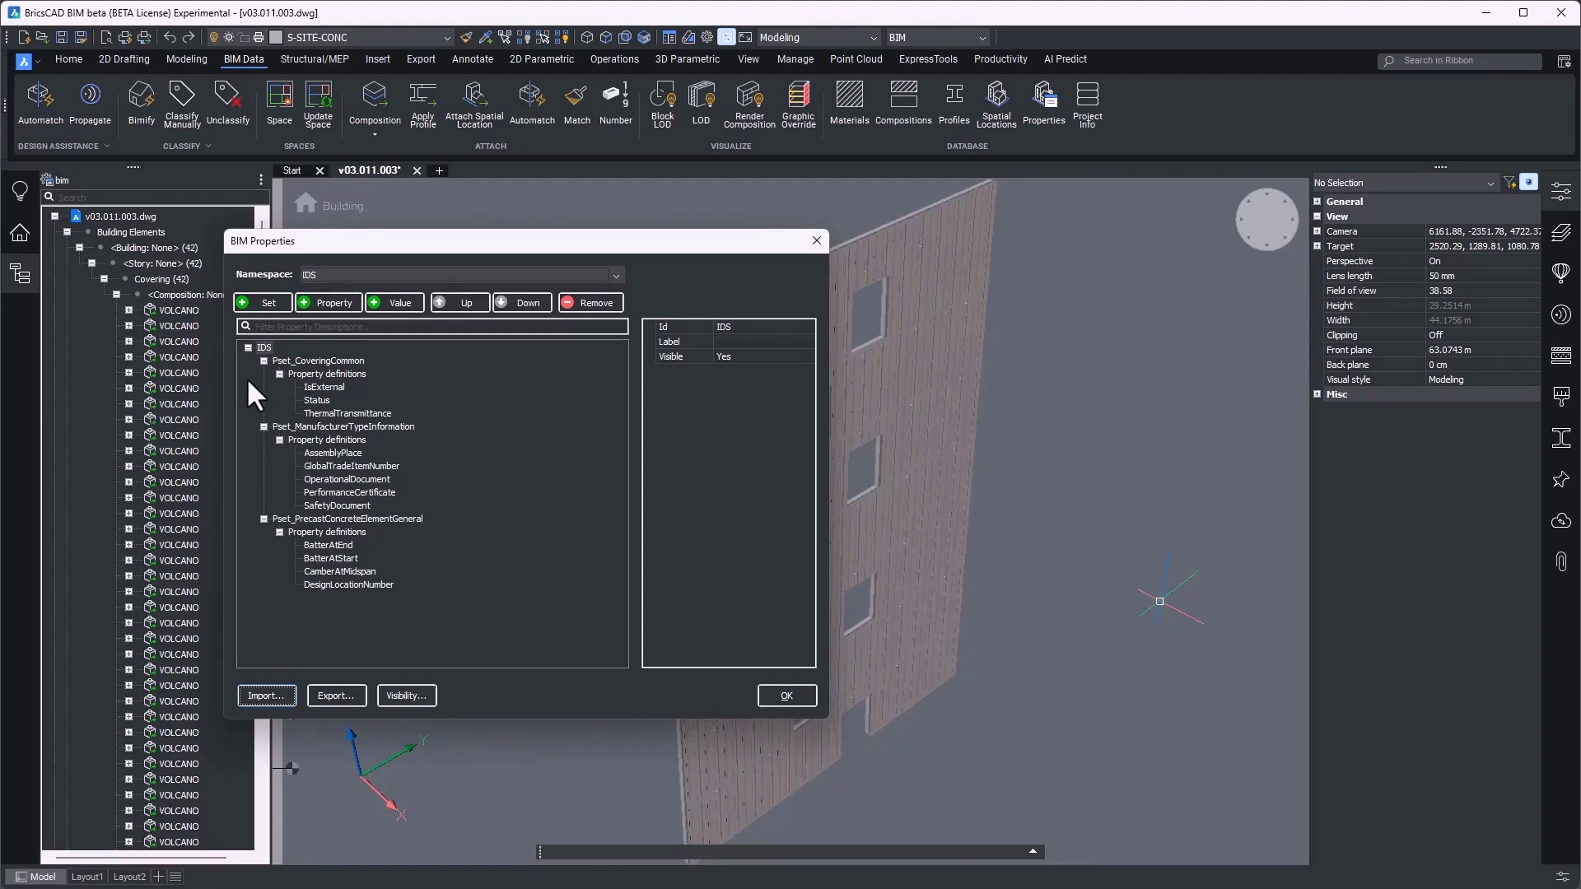
left_click(807, 696)
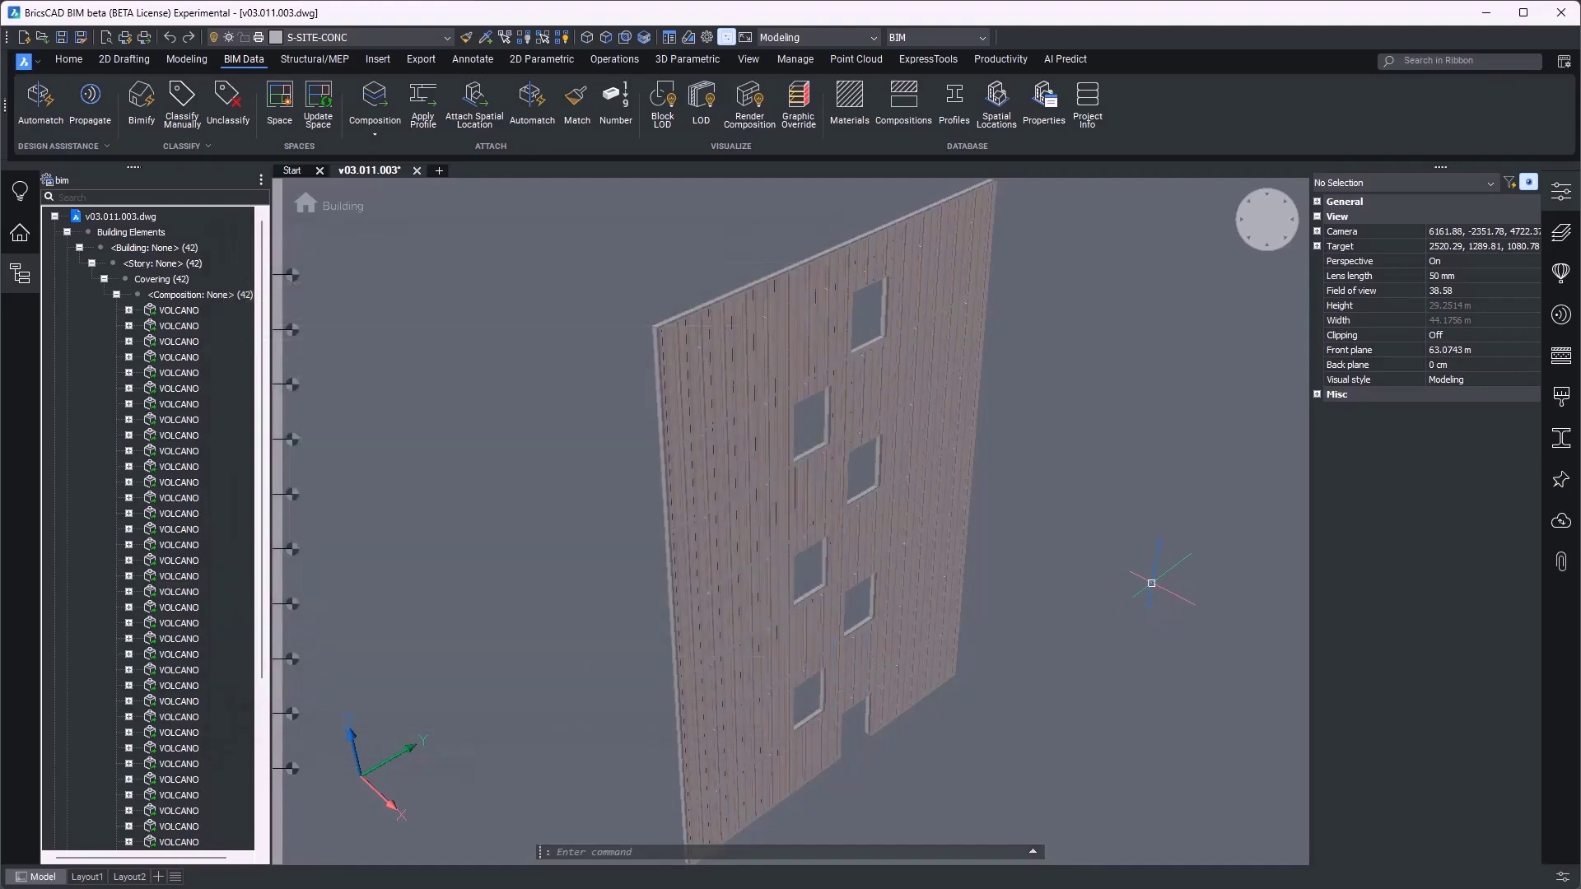
Step: Select the top-left VOLCANO panel and review its empty Pset_ManufacturerTypeInformation fields, including AssemblyPlace
left_click(682, 364)
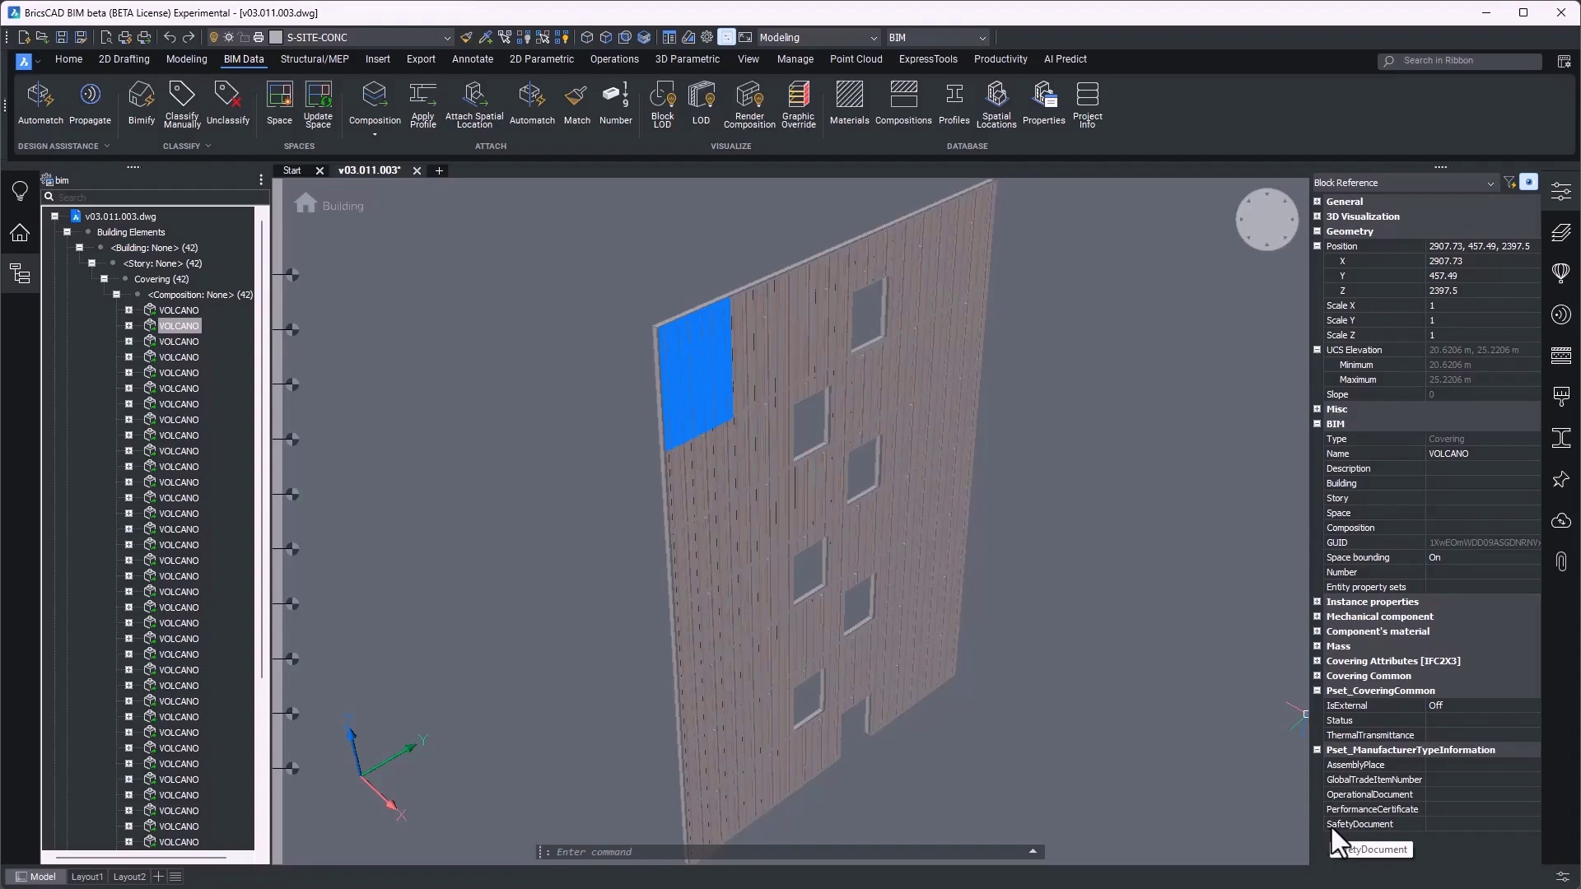
left_click(1433, 766)
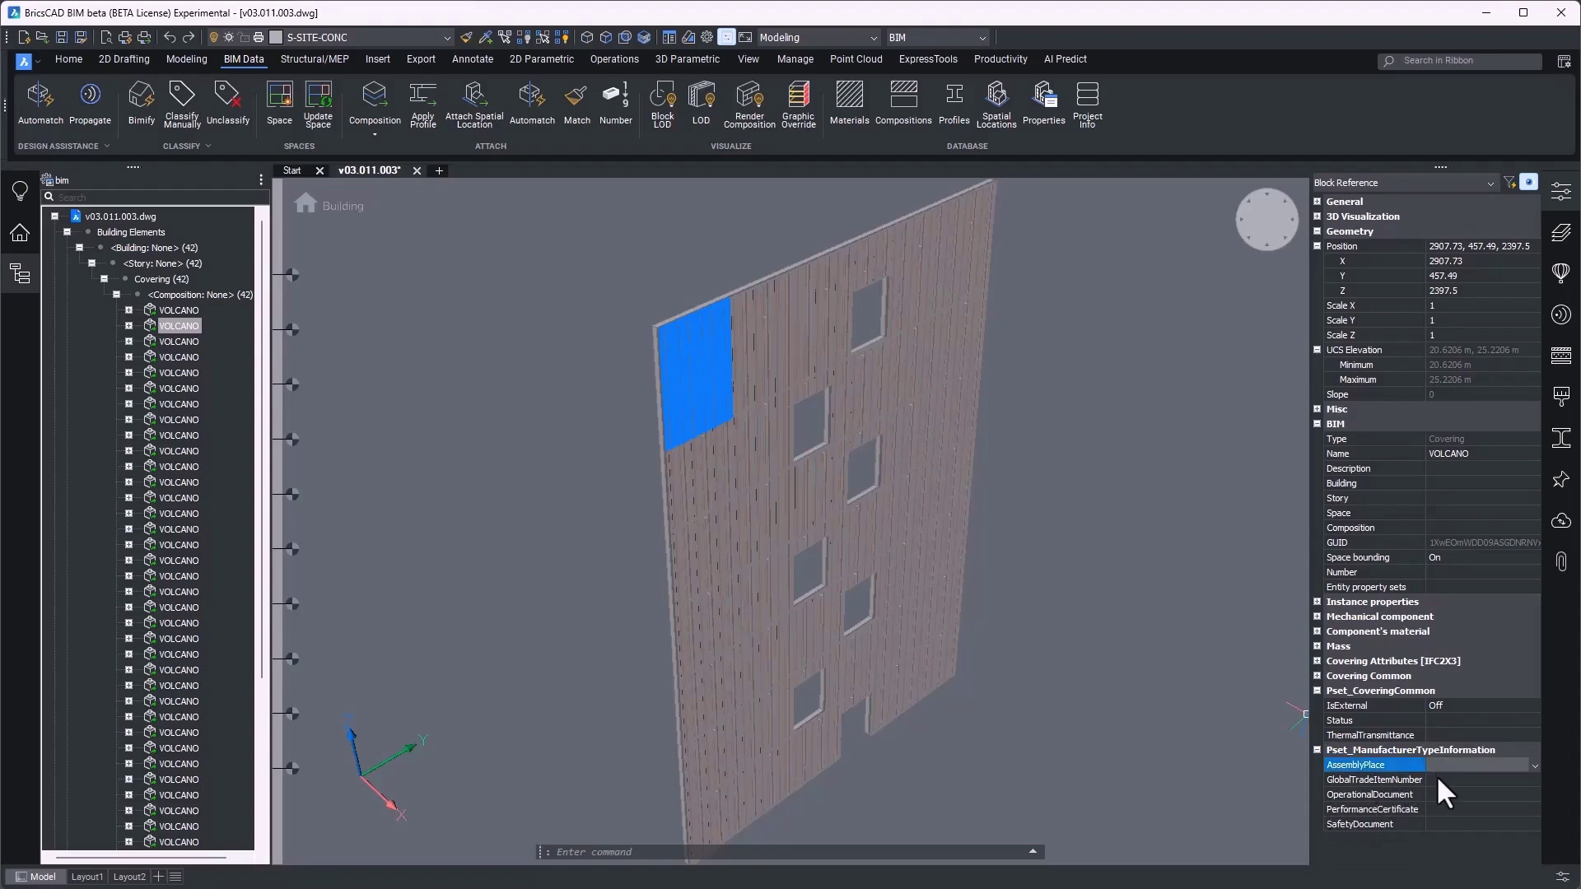
left_click(1535, 765)
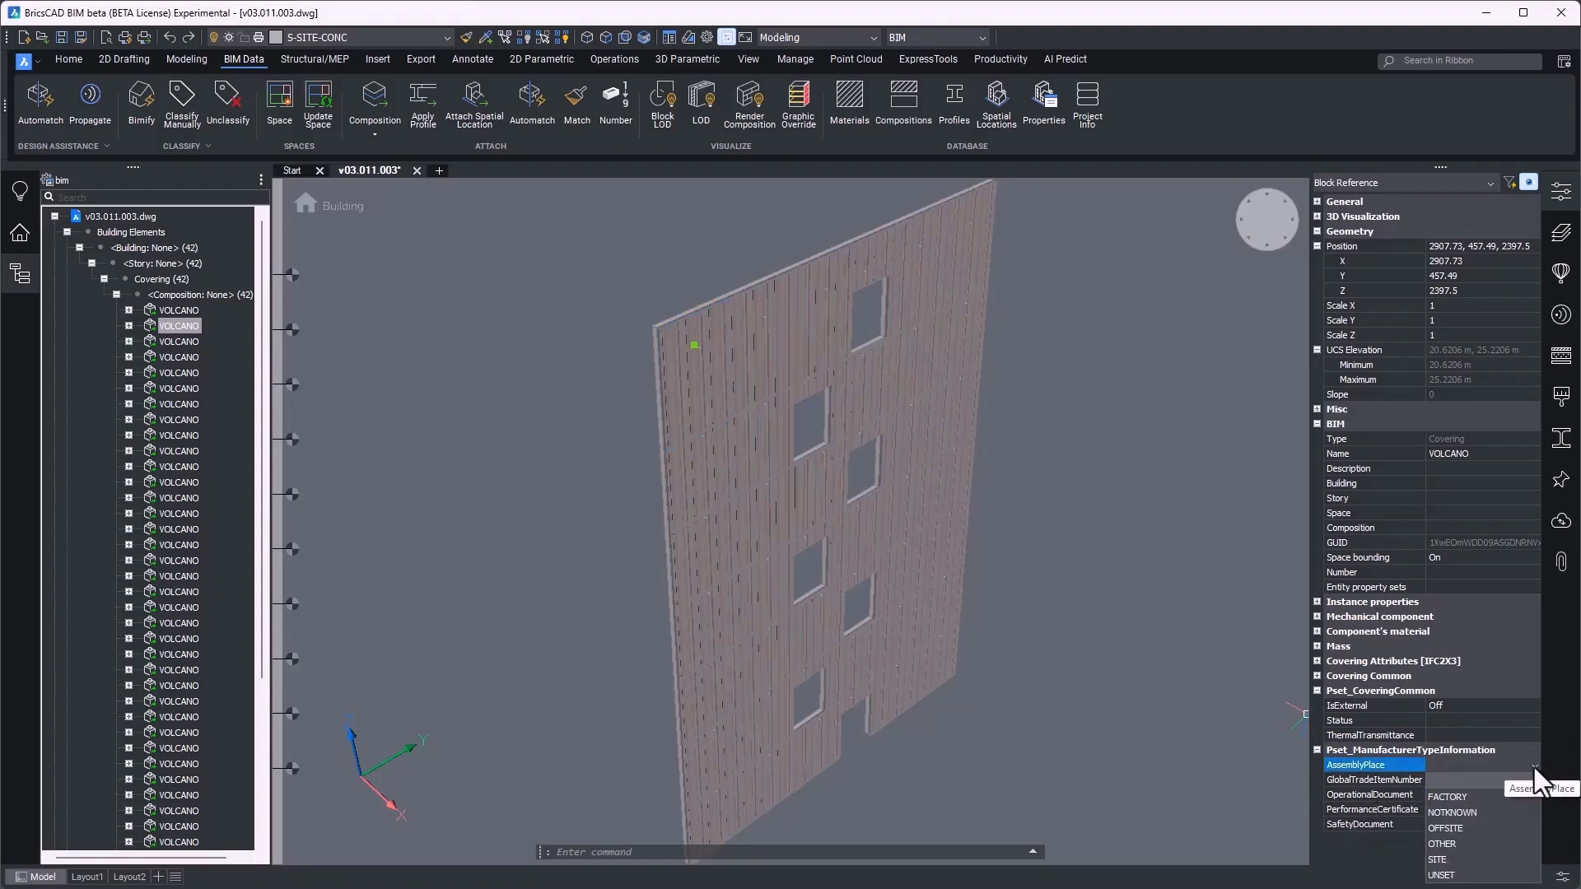
left_click(1534, 768)
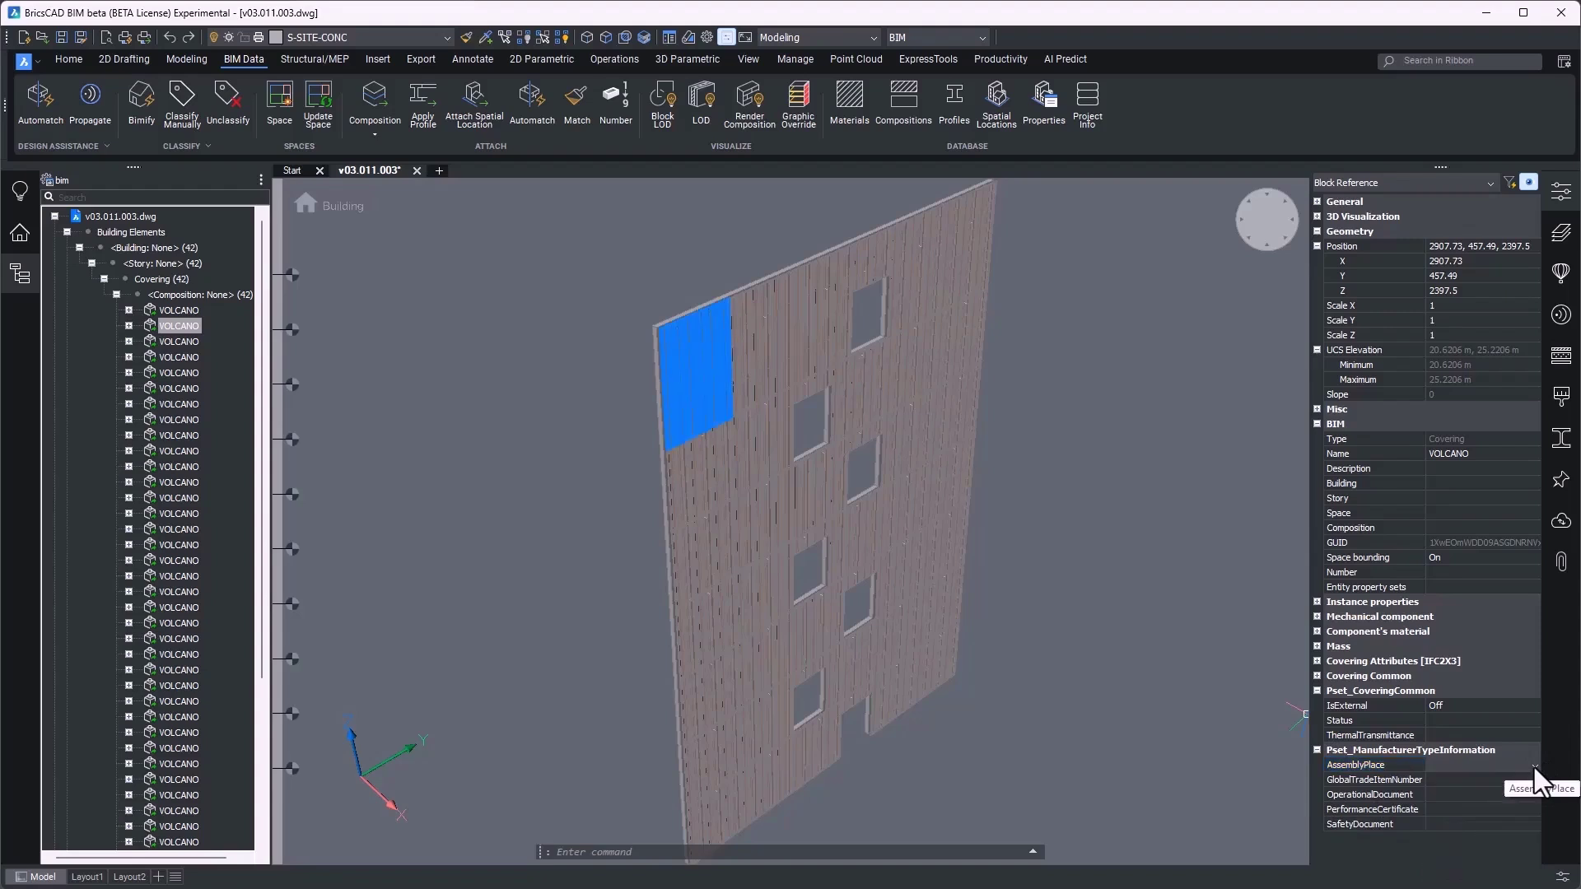
left_click(1482, 779)
left_click(1439, 796)
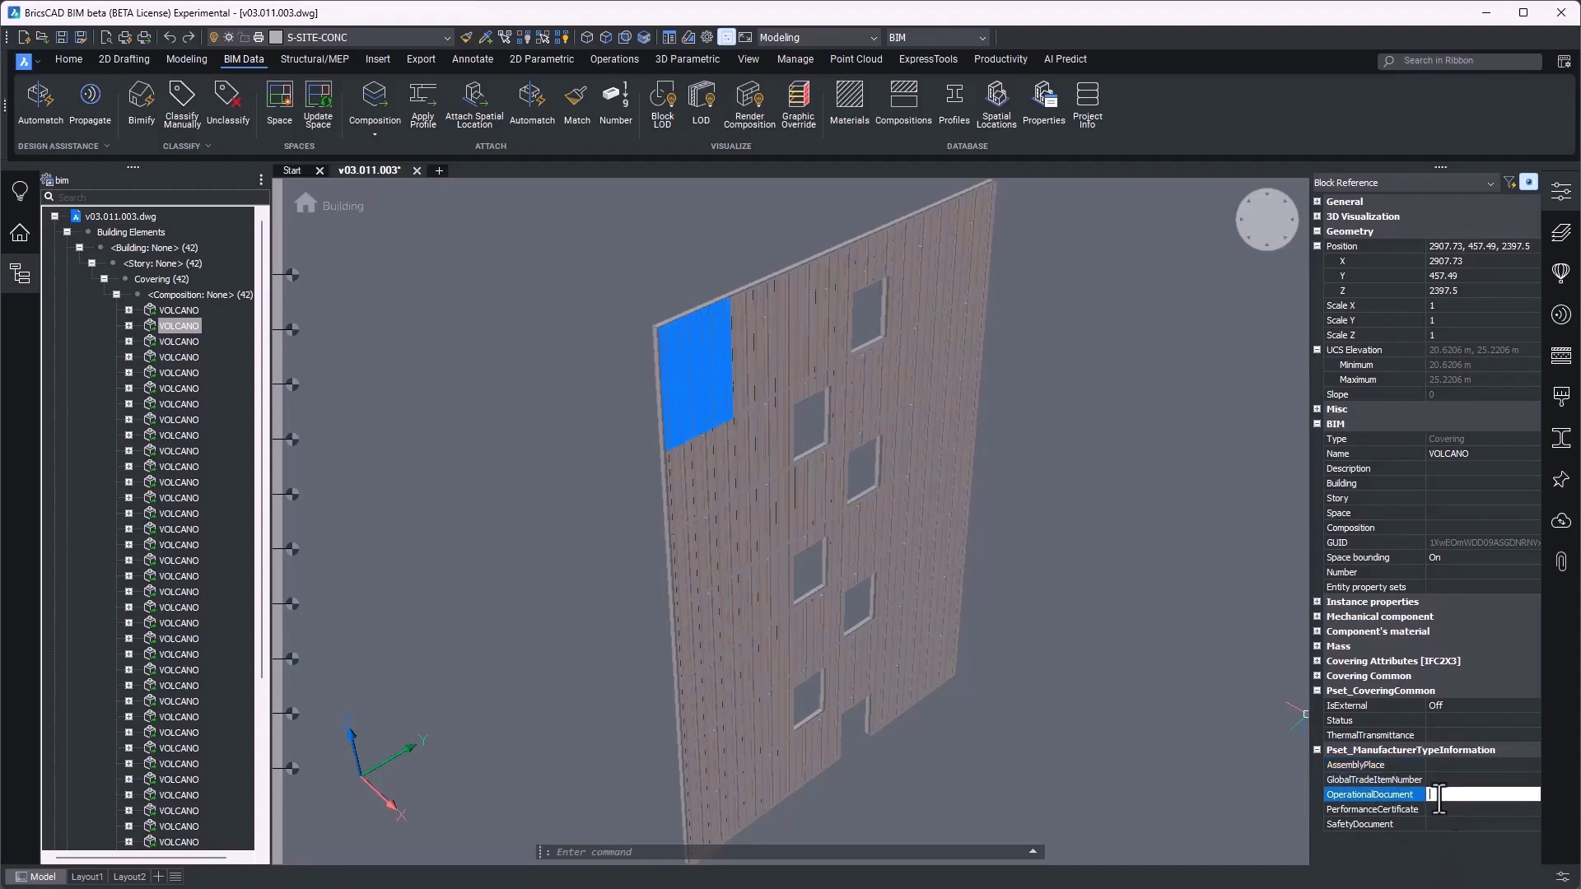
left_click(1433, 824)
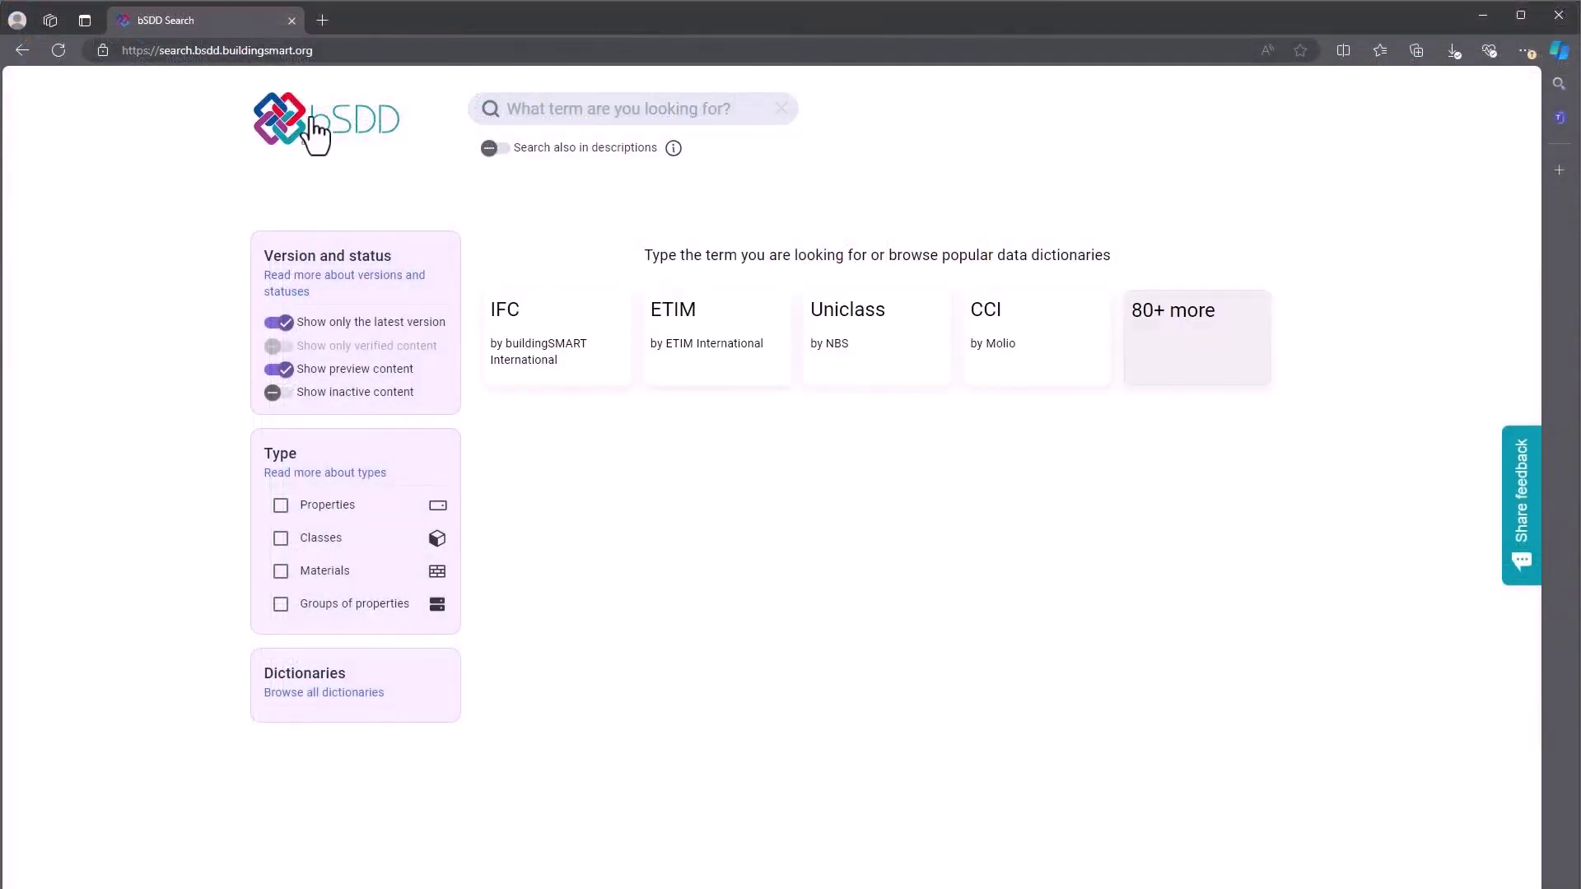
Step: Search bSDD for cladding, open the IFC Cladding class, and list its properties 50 per page
left_click(531, 111)
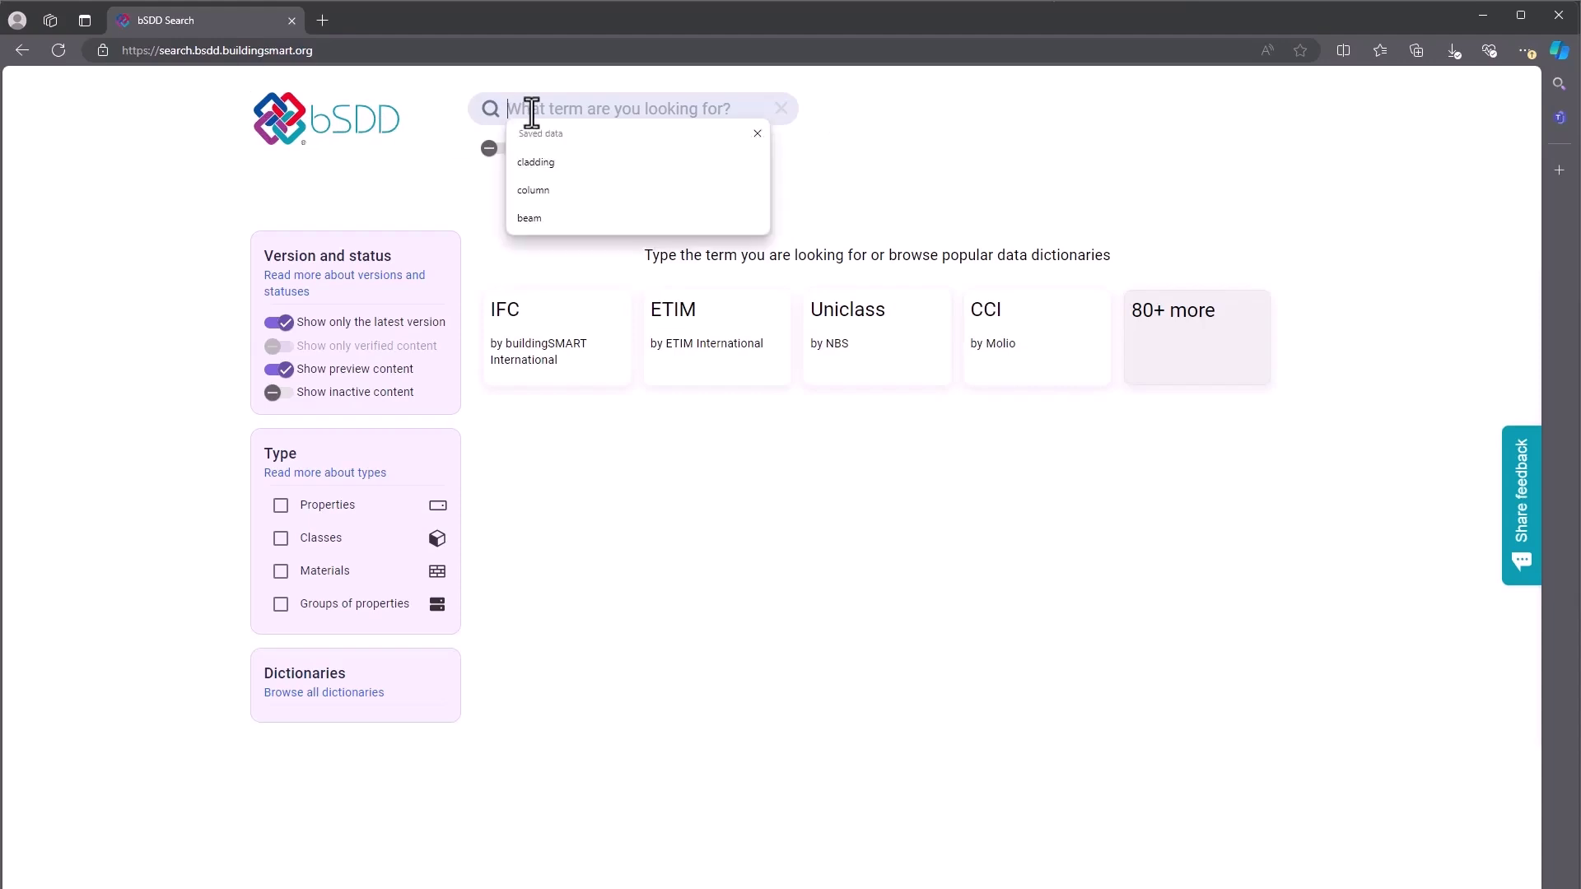
left_click(533, 162)
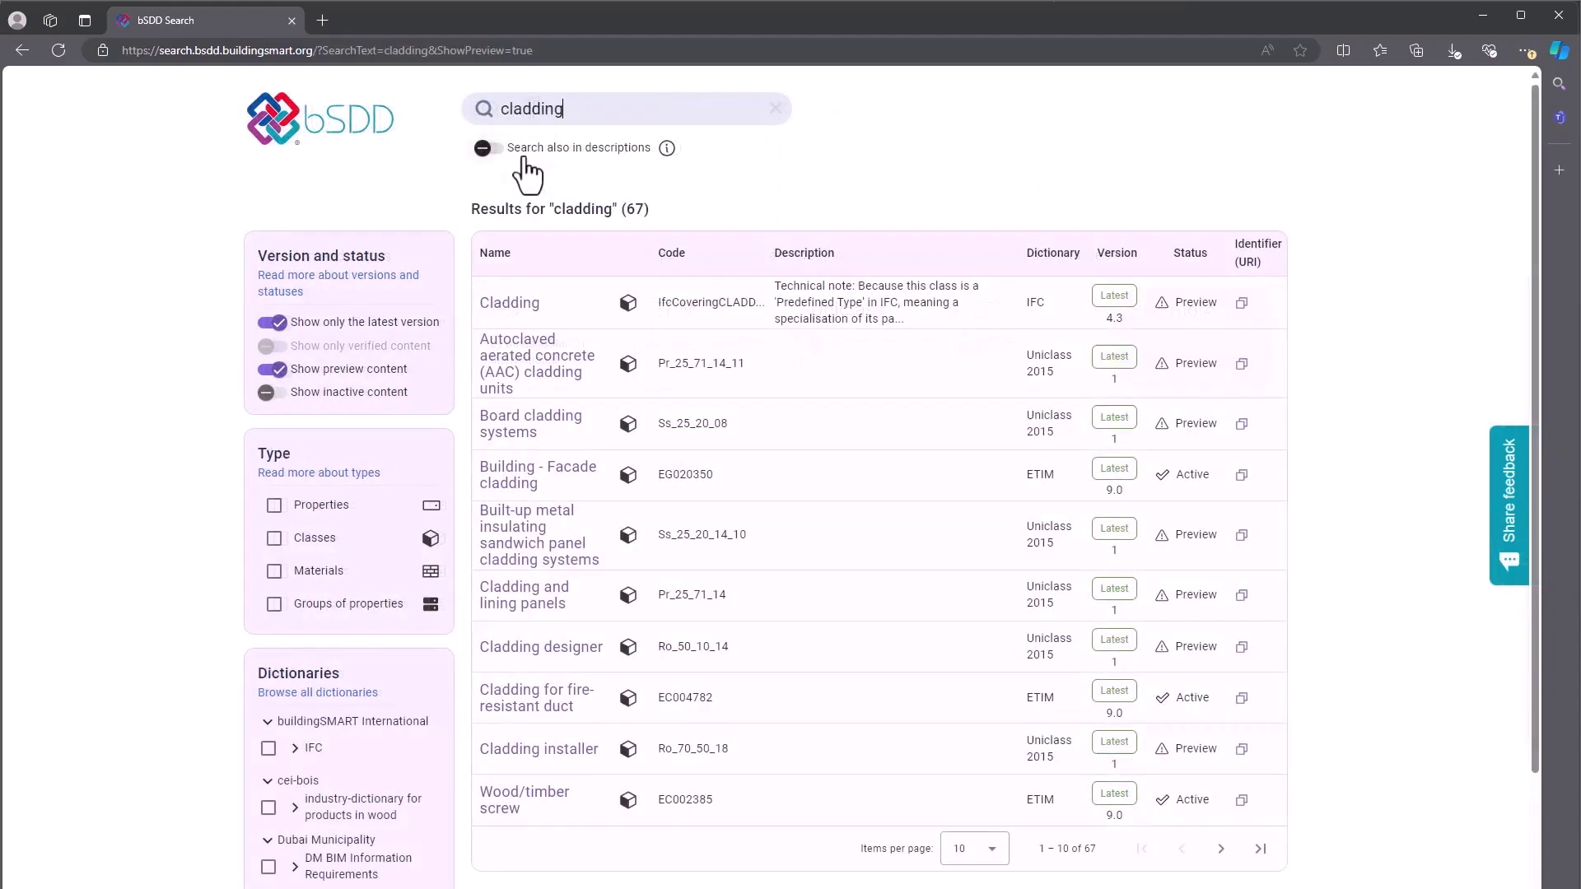
left_click(504, 304)
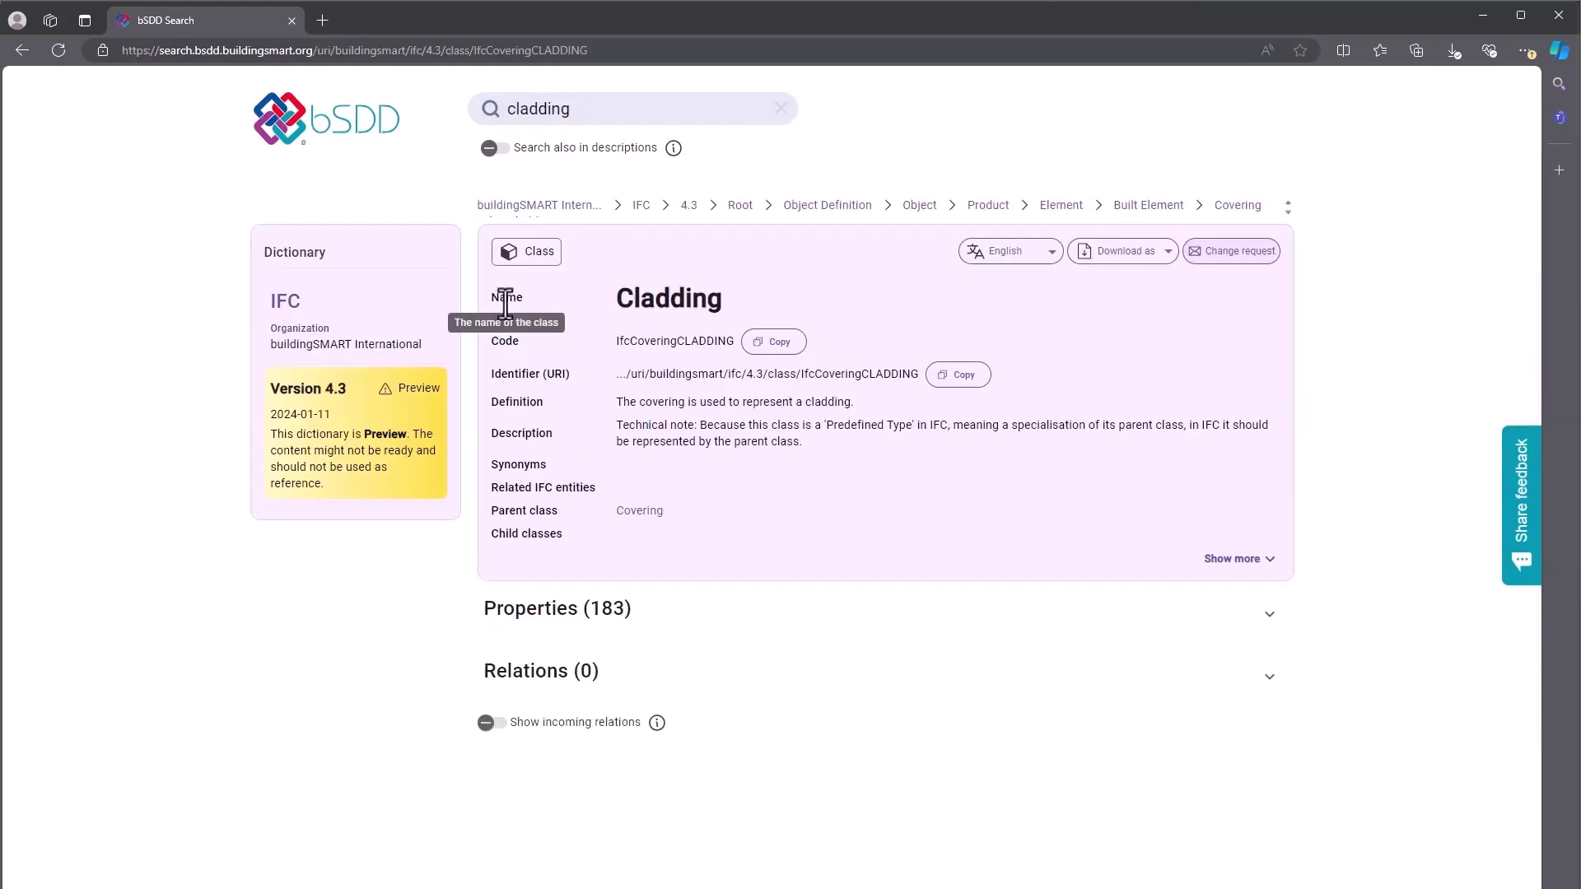
left_click(1269, 613)
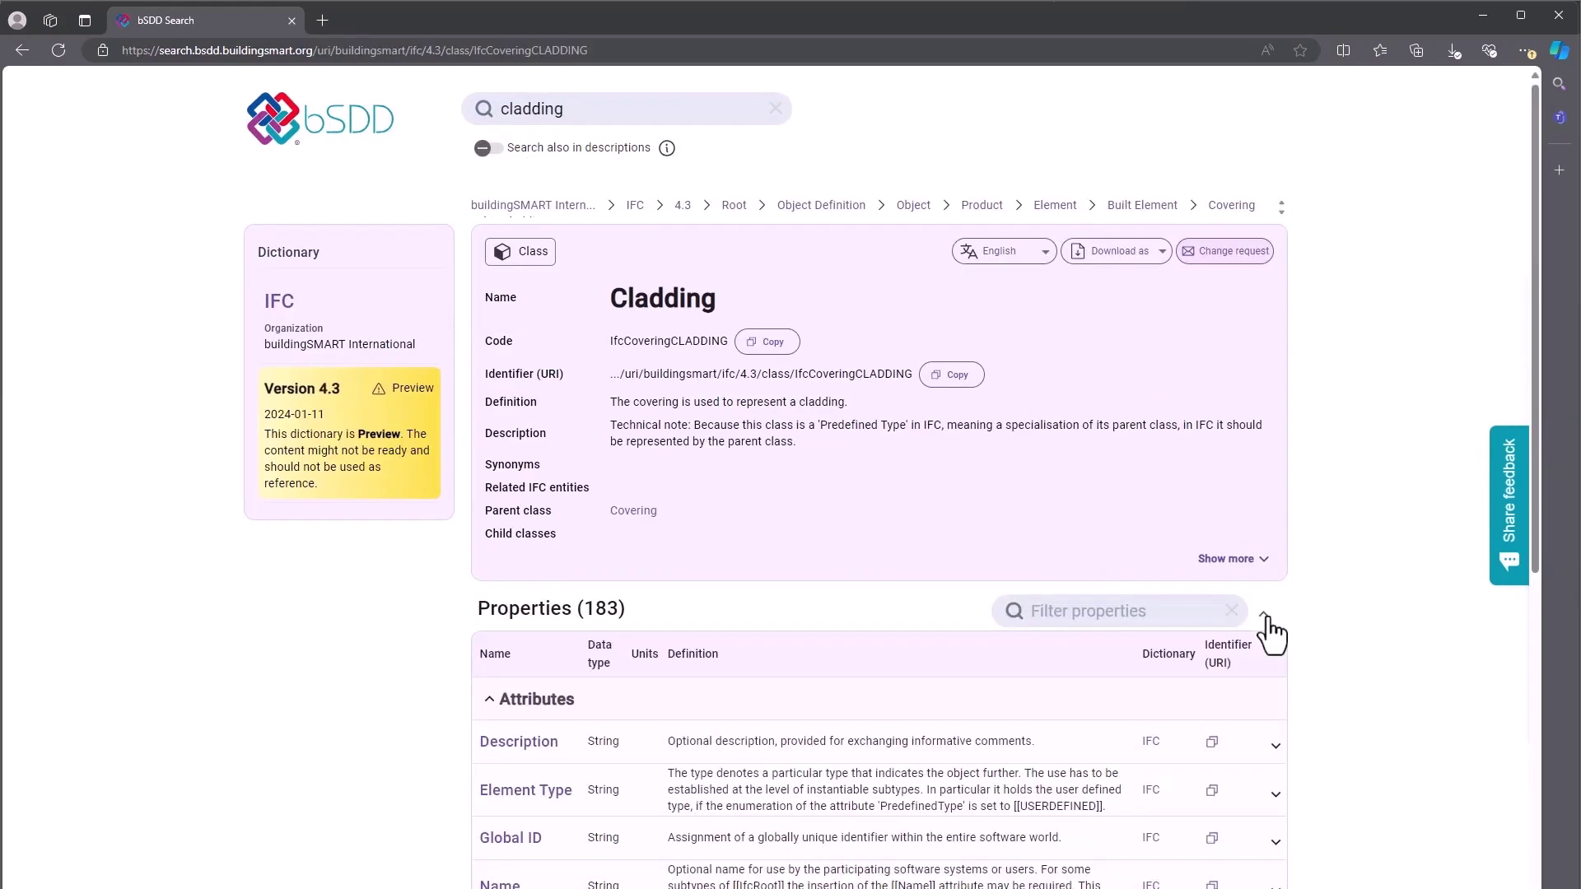
scroll(1327, 592, "down", 8)
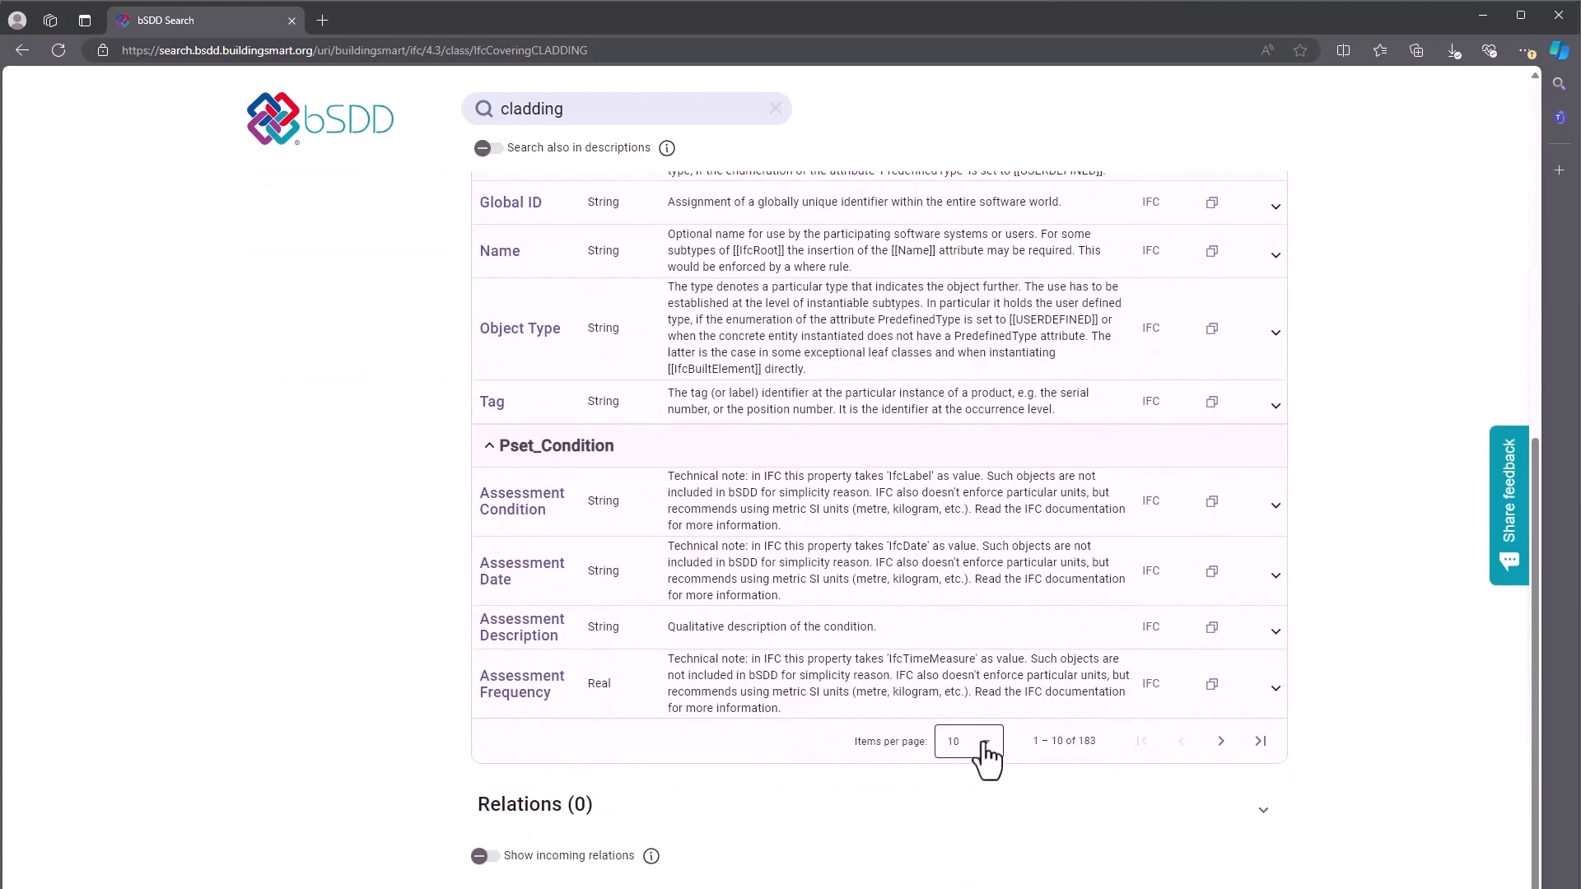
left_click(980, 745)
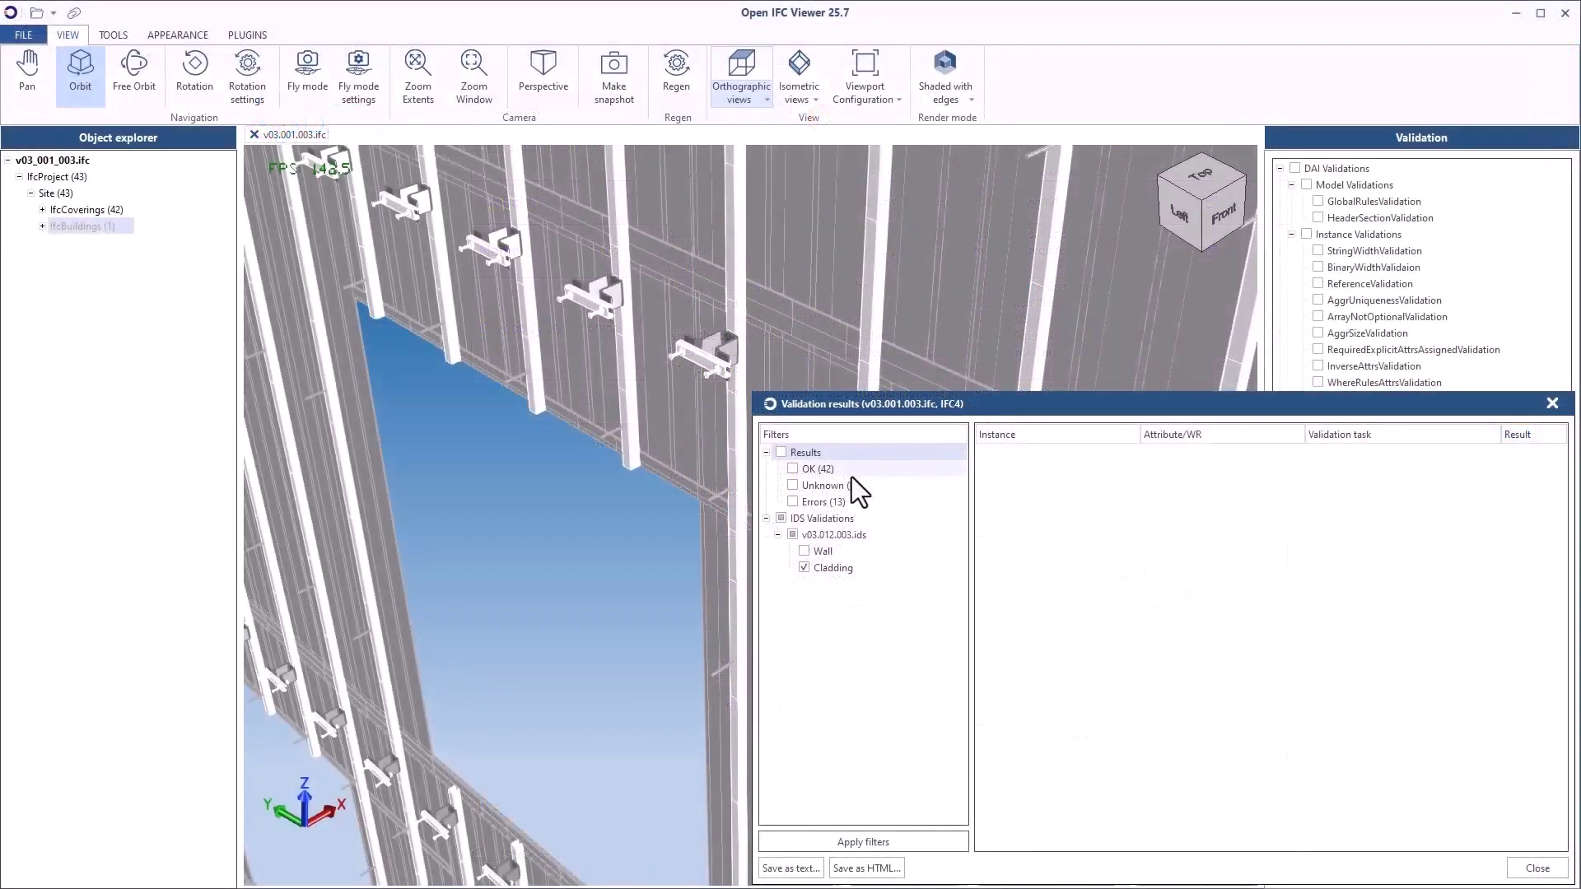
Step: Include OK, Unknown and Errors results and apply the validation filters
left_click(783, 454)
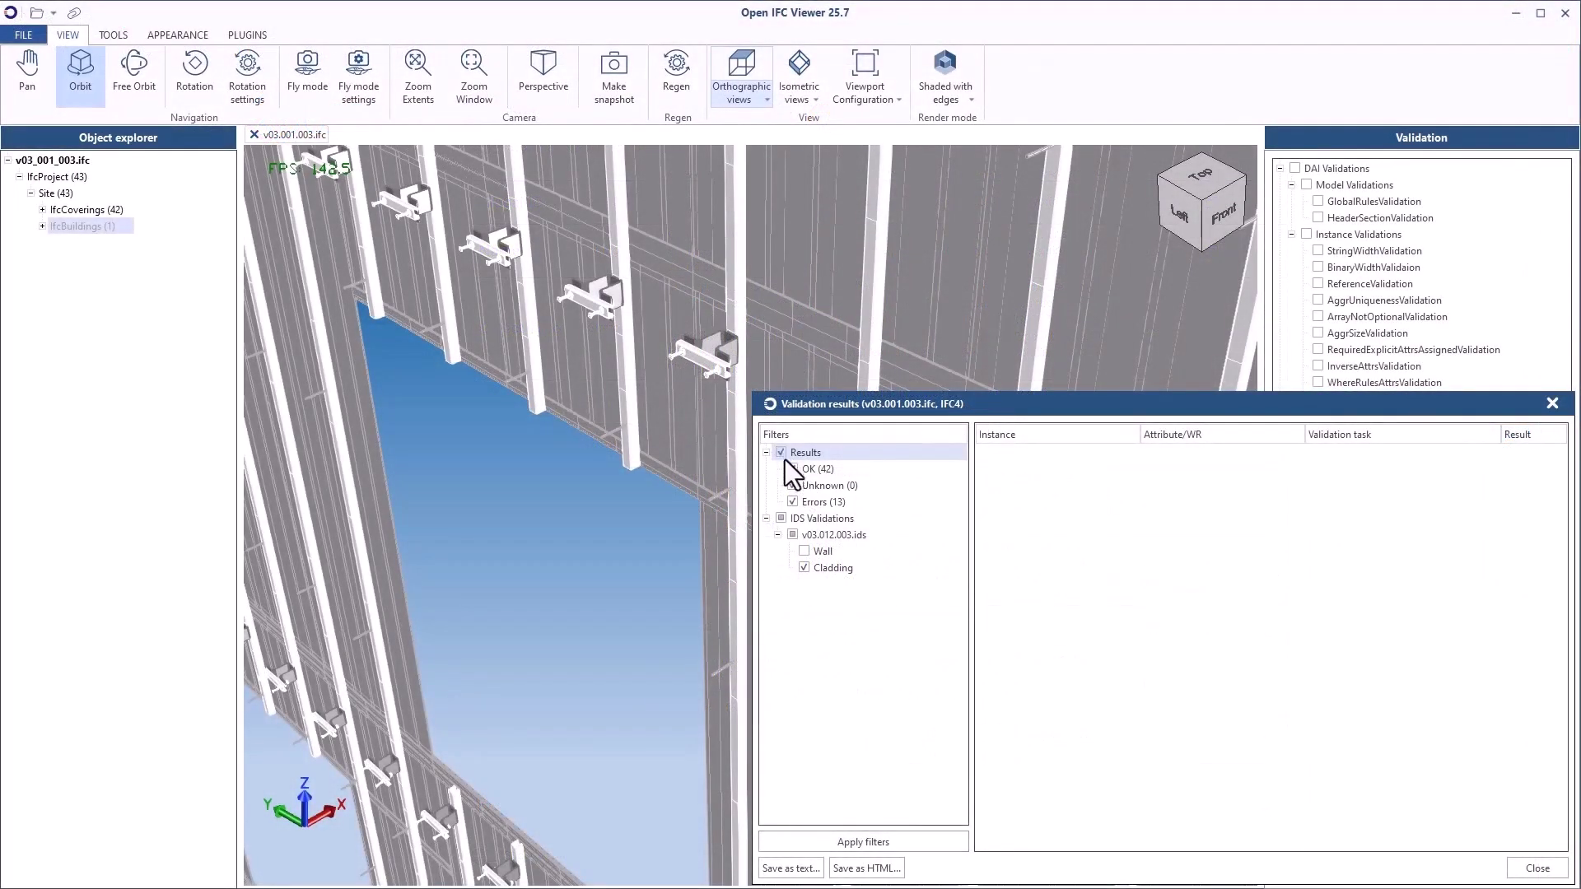
left_click(816, 843)
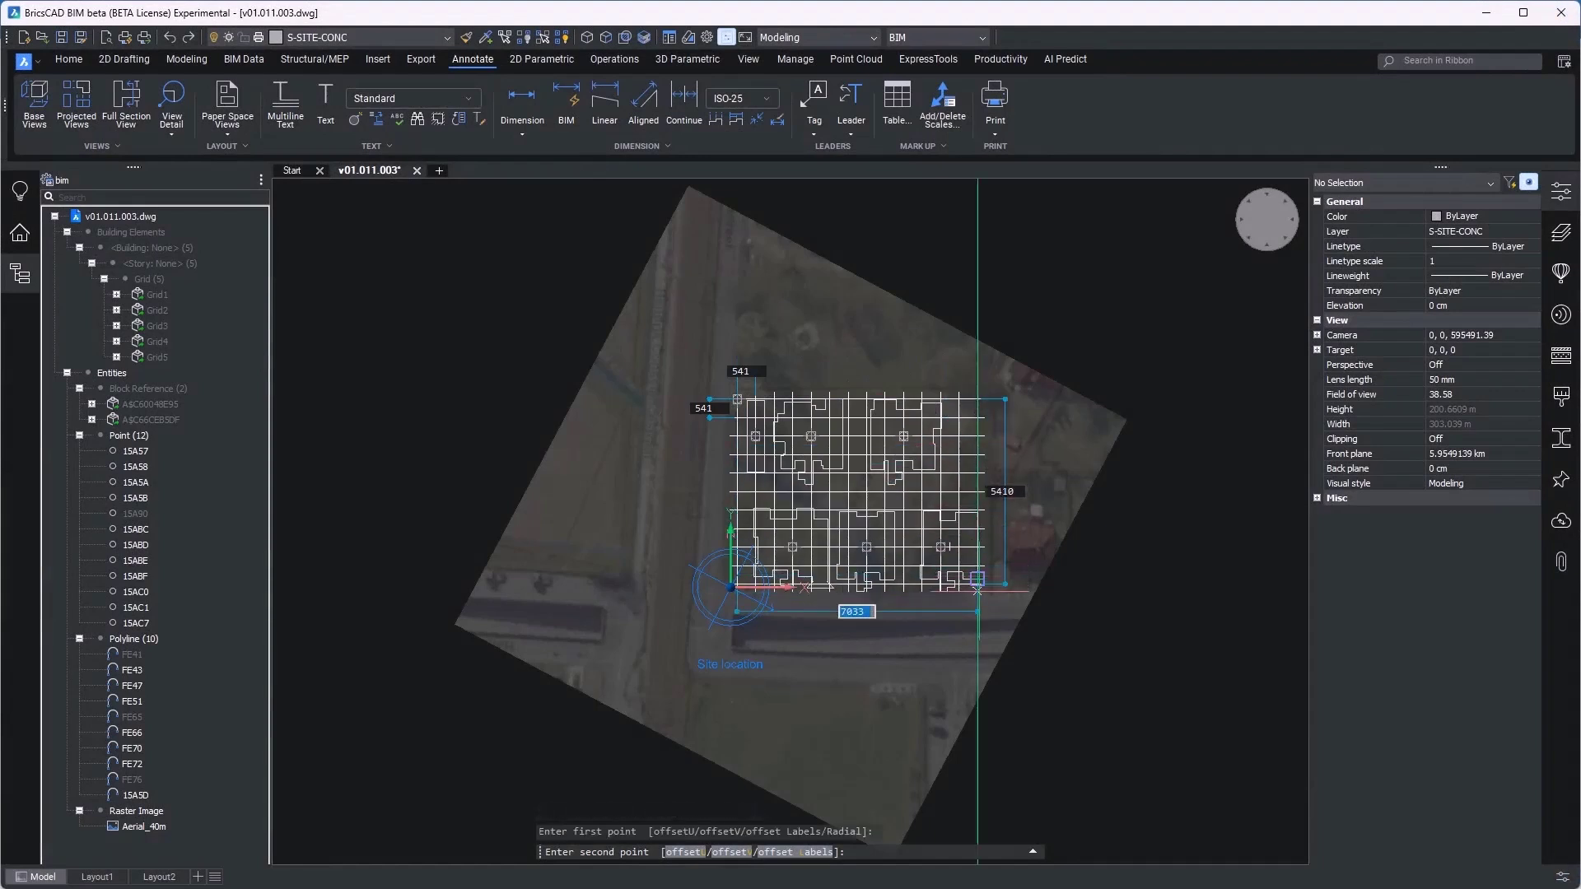
Step: Place the second corner to create Grid7, select it, and zoom to it with ZOOM Object
left_click(978, 591)
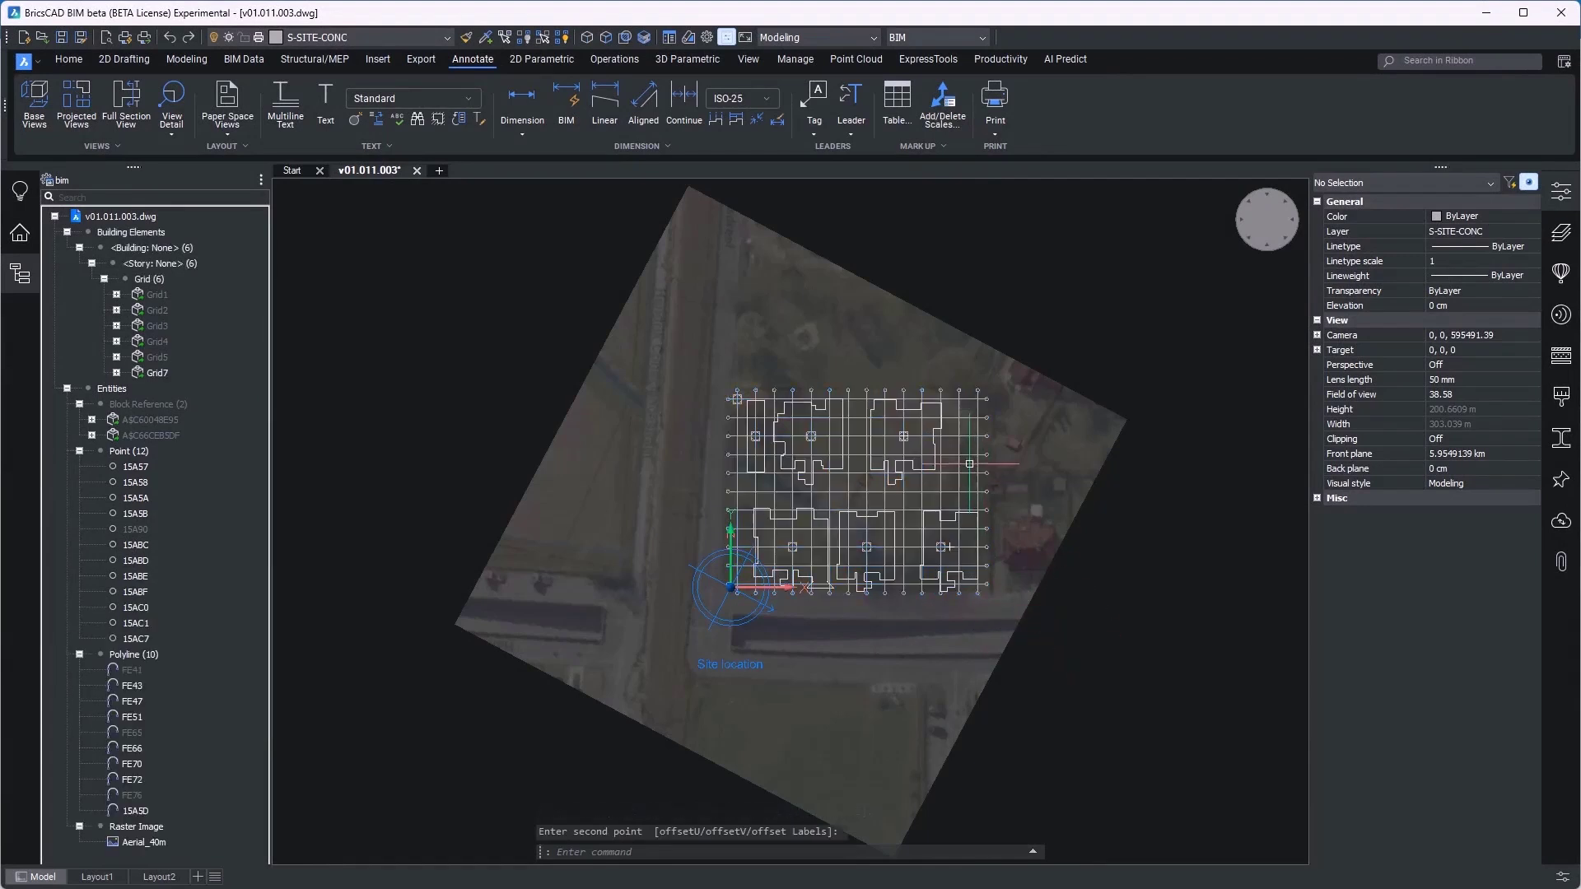
left_click(971, 494)
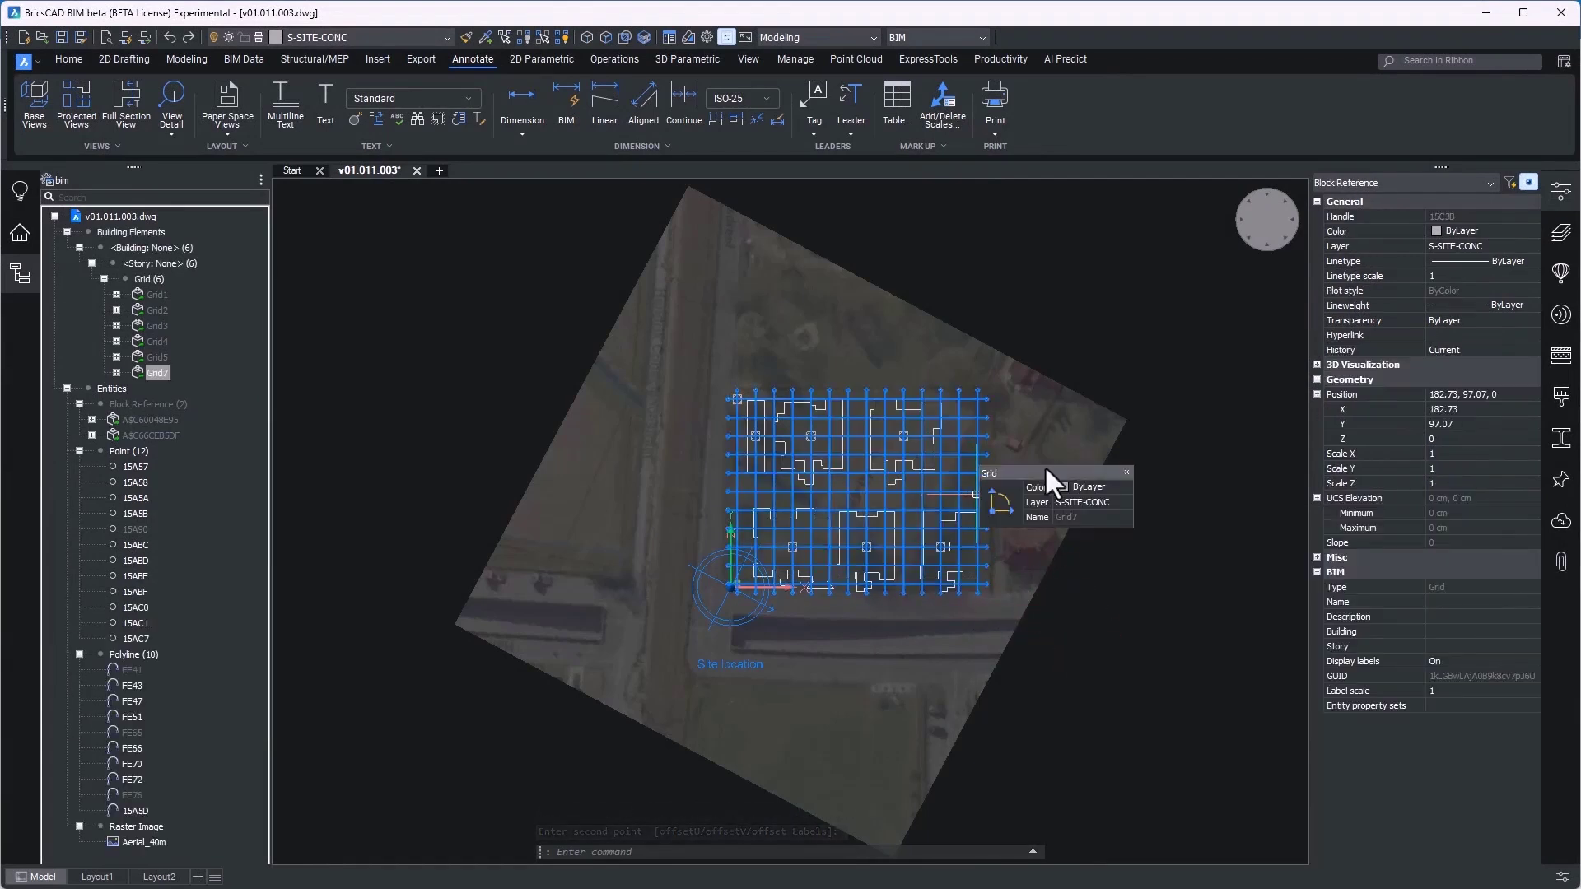
type("z")
key("Return")
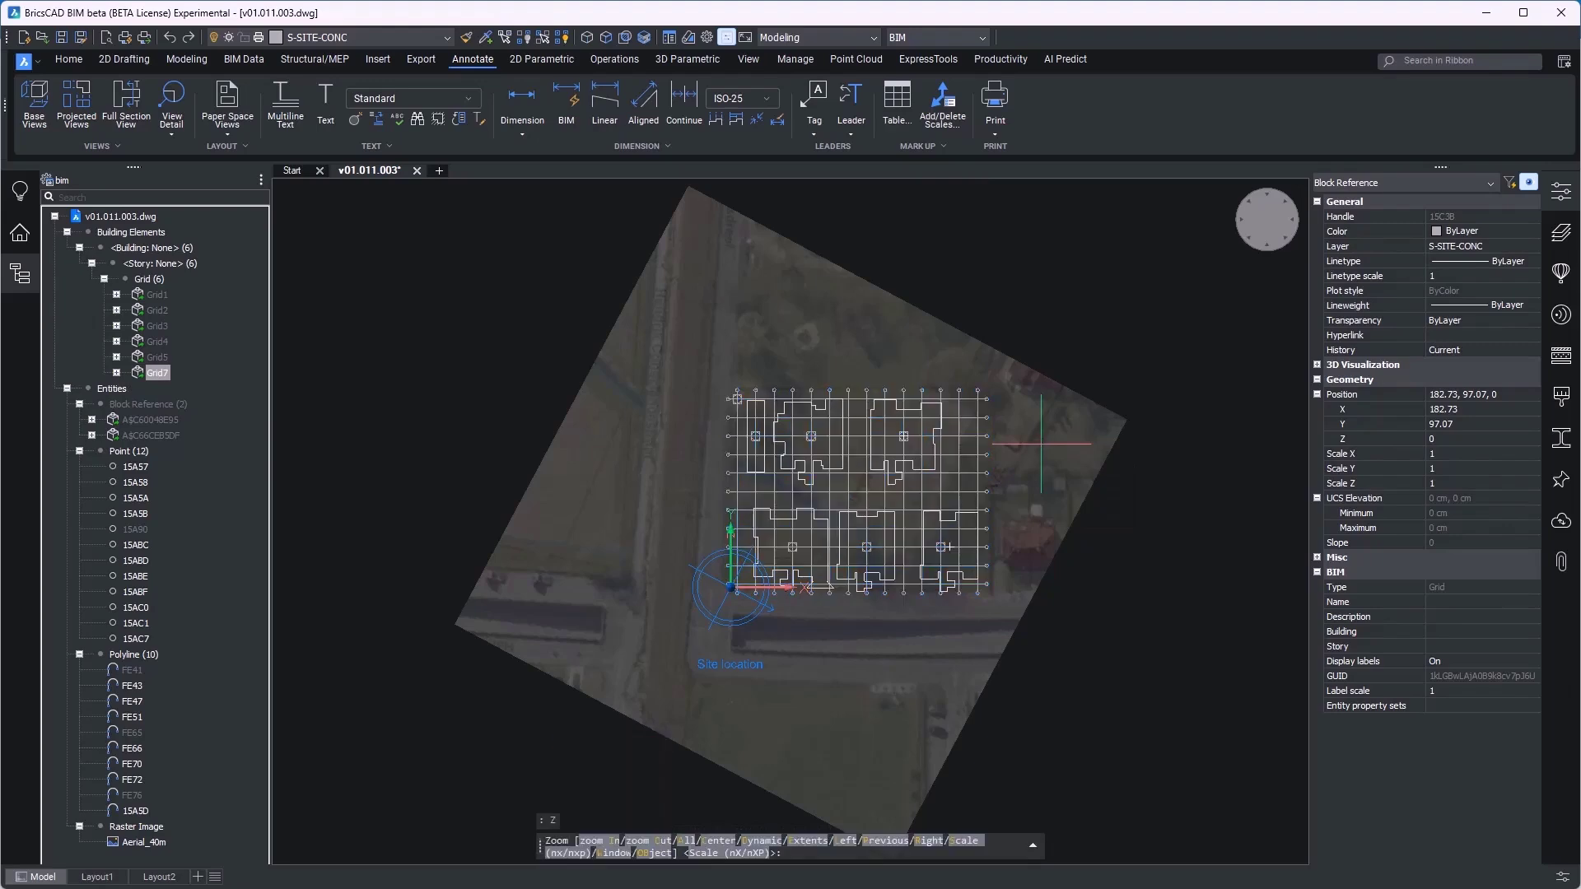
type("OB")
key("Return")
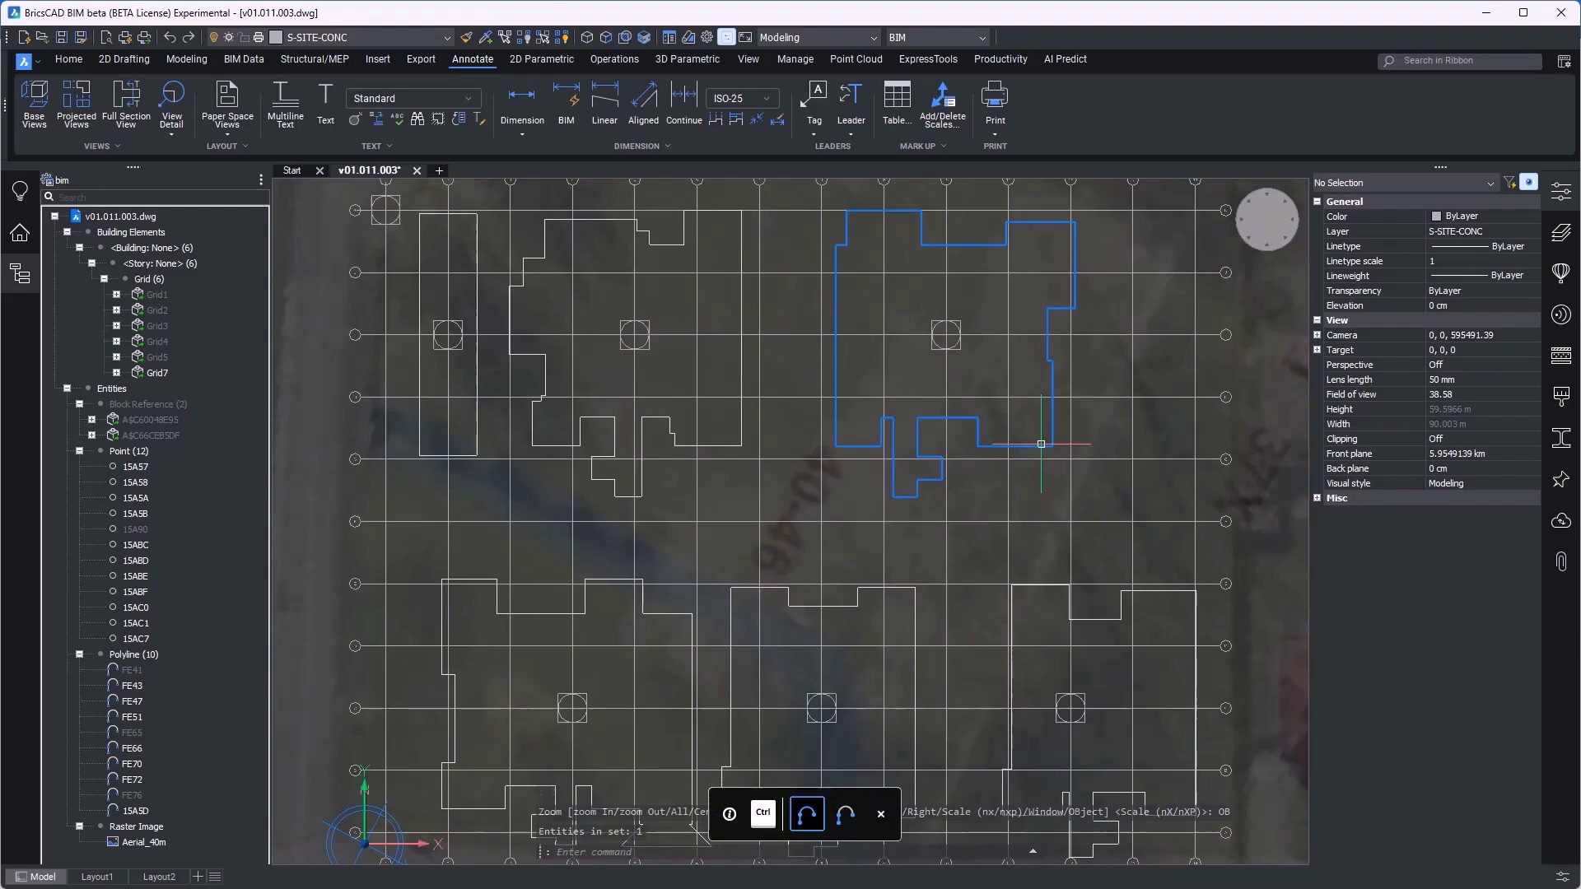
Step: Zoom out to see the whole Grid7 over the aerial image
type("z")
key("Return")
type("O")
key("Return")
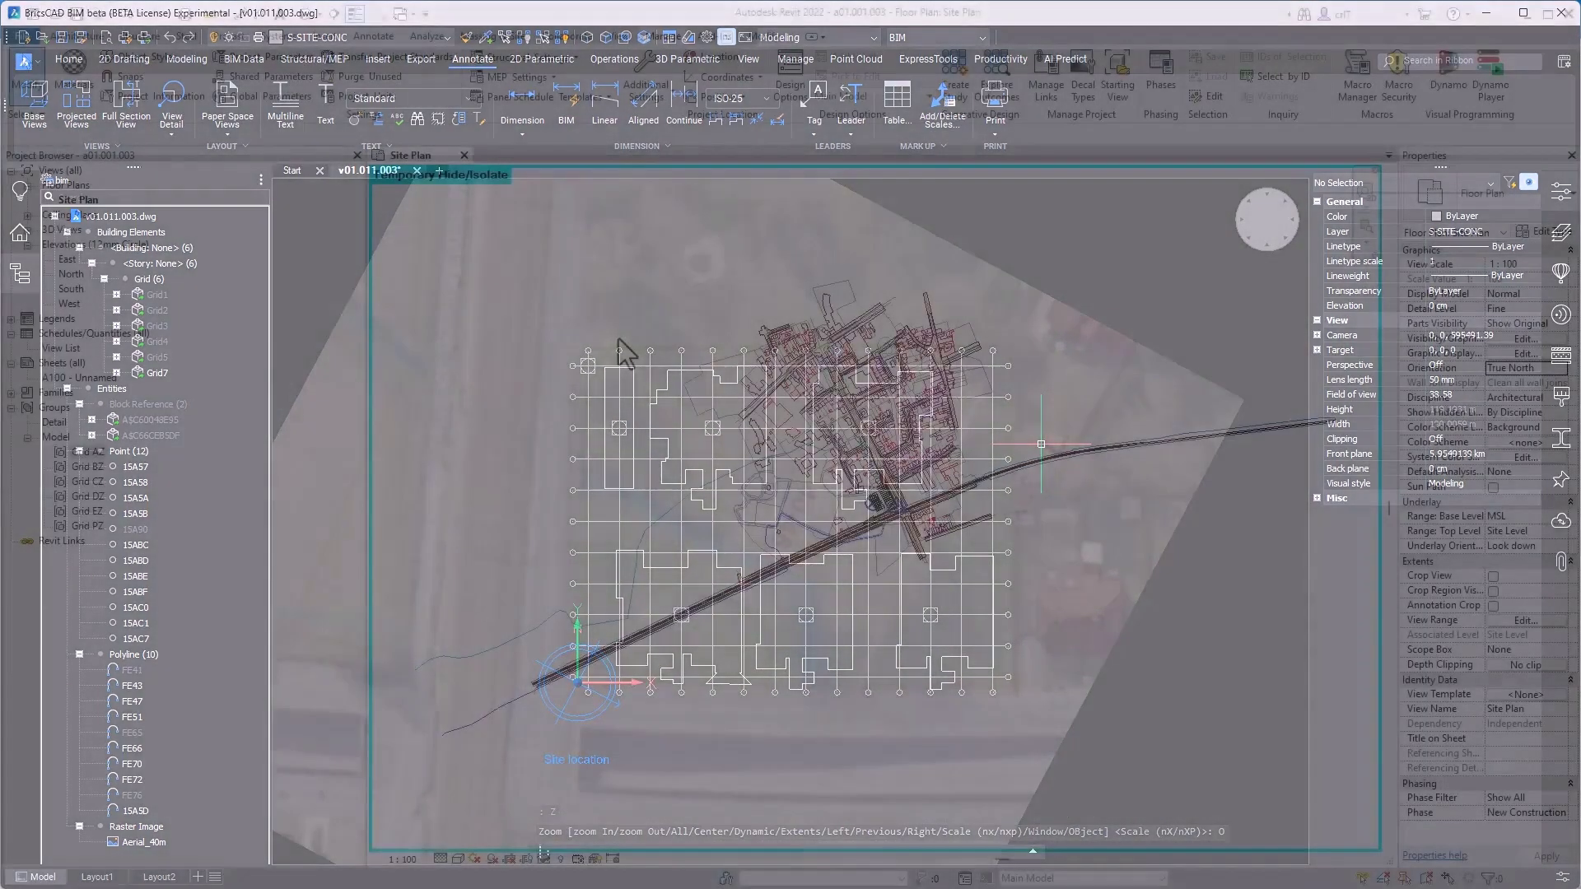
Step: Zoom in on the grid groups and set the Site Plan orientation to Project North
scroll(878, 503, "up", 10)
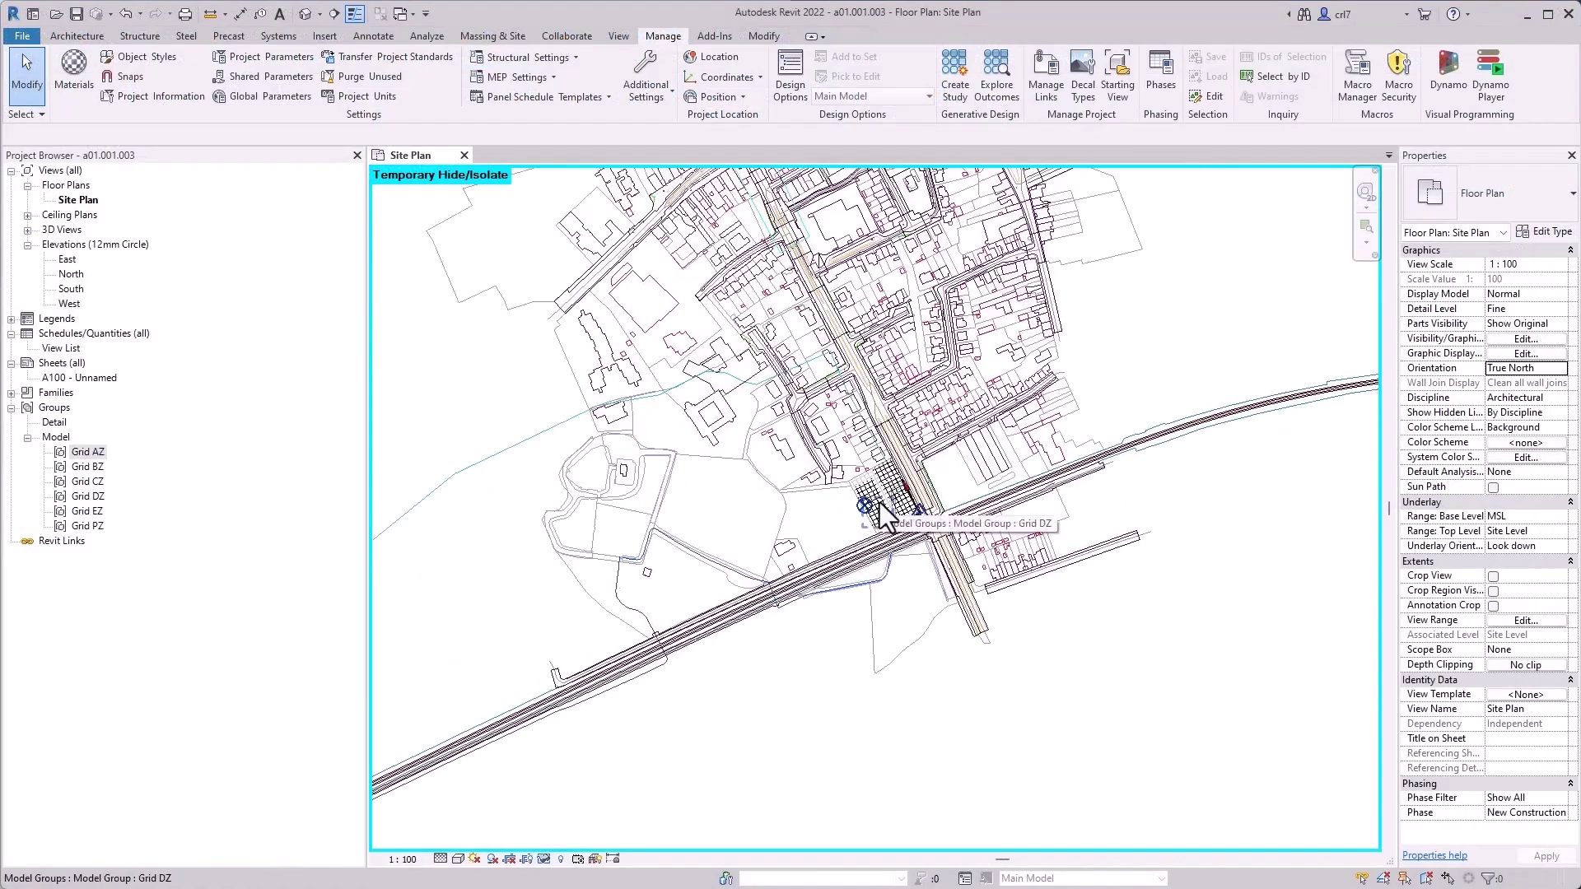
scroll(906, 537, "up", 4)
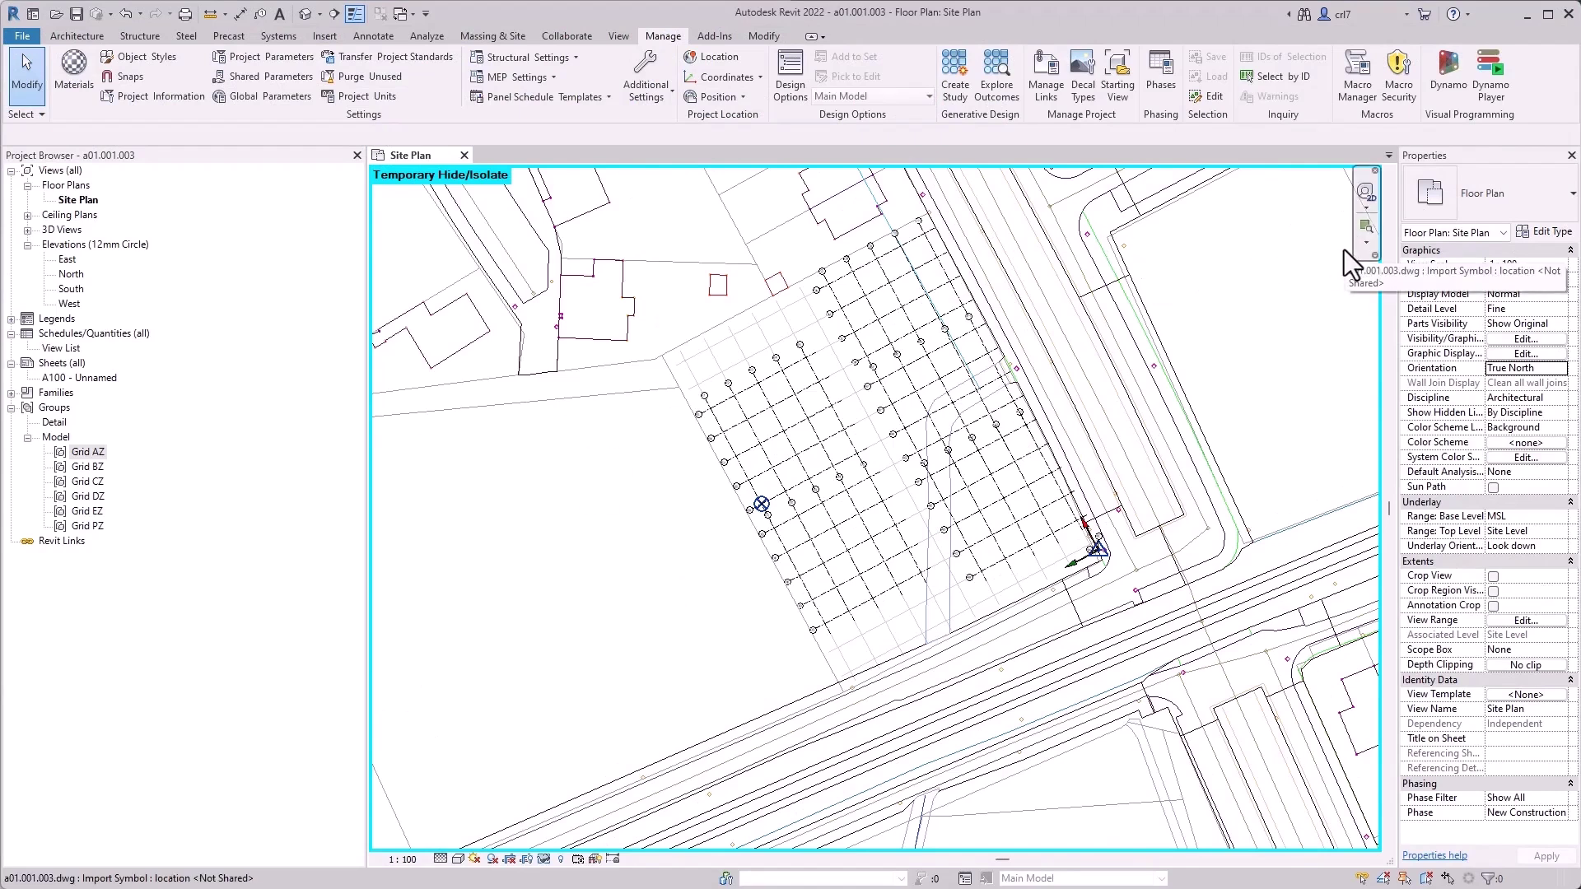
left_click(1559, 368)
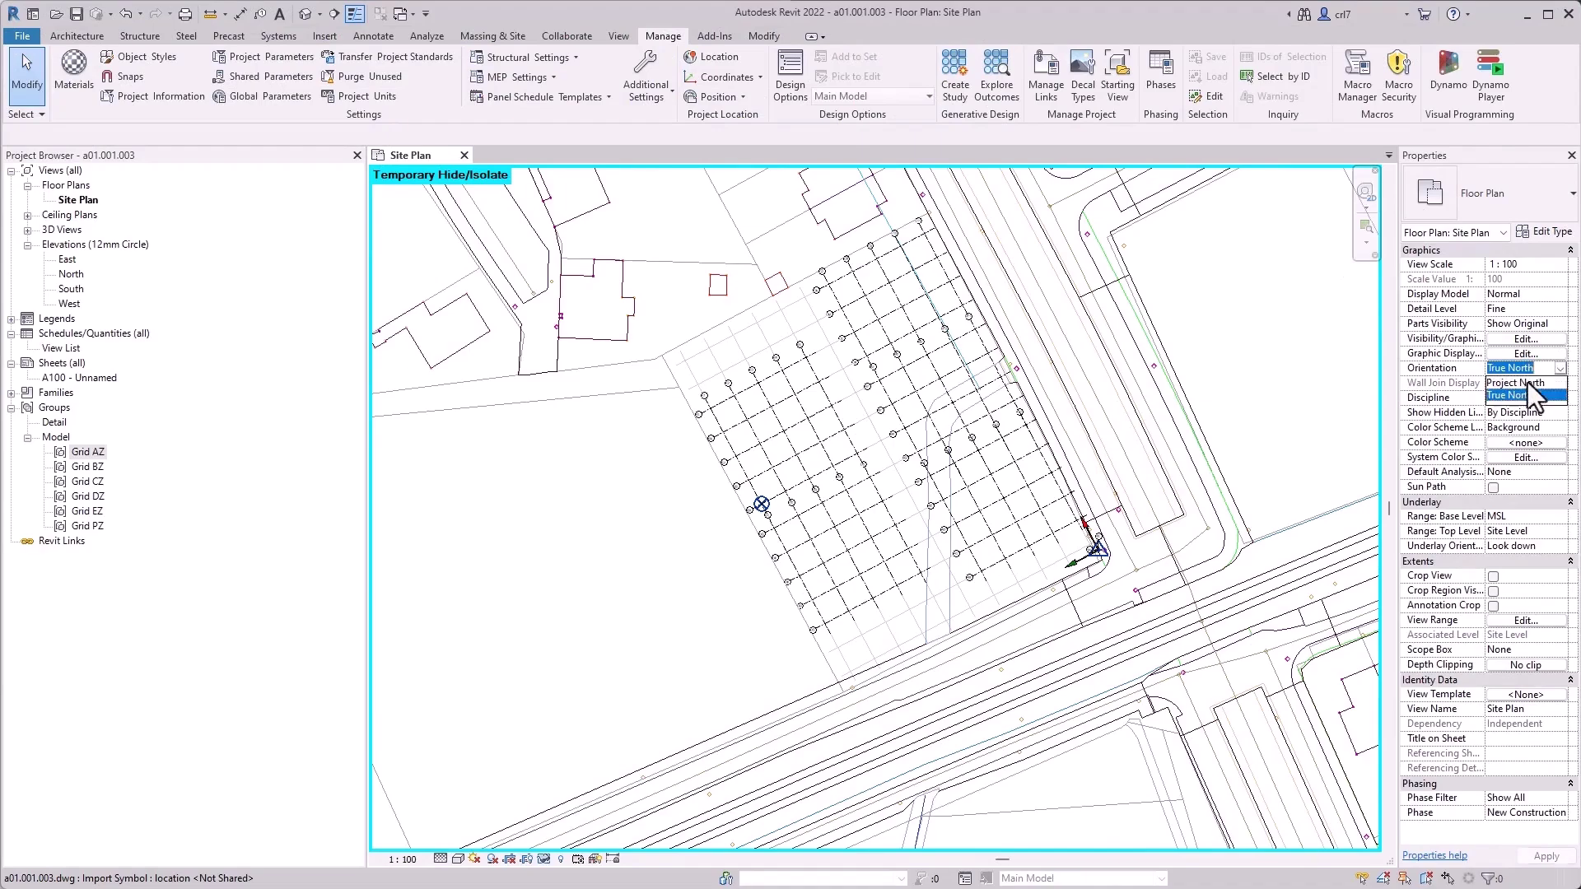
left_click(1520, 383)
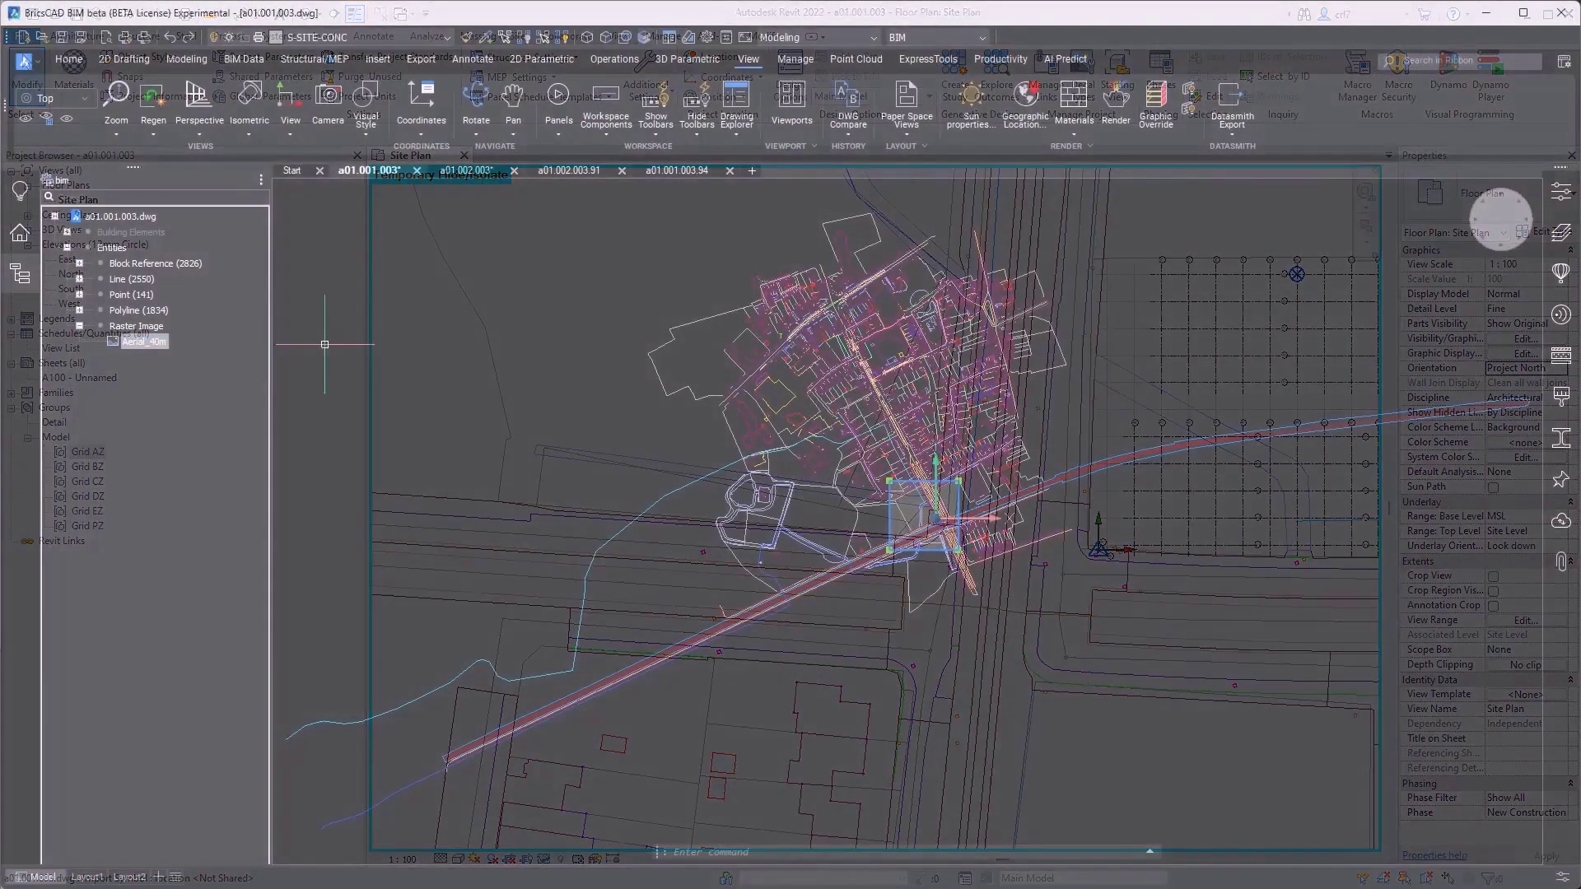
Step: Zoom to the aerial raster image with ZOOM Object to review its geo-location
type("z")
key("Return")
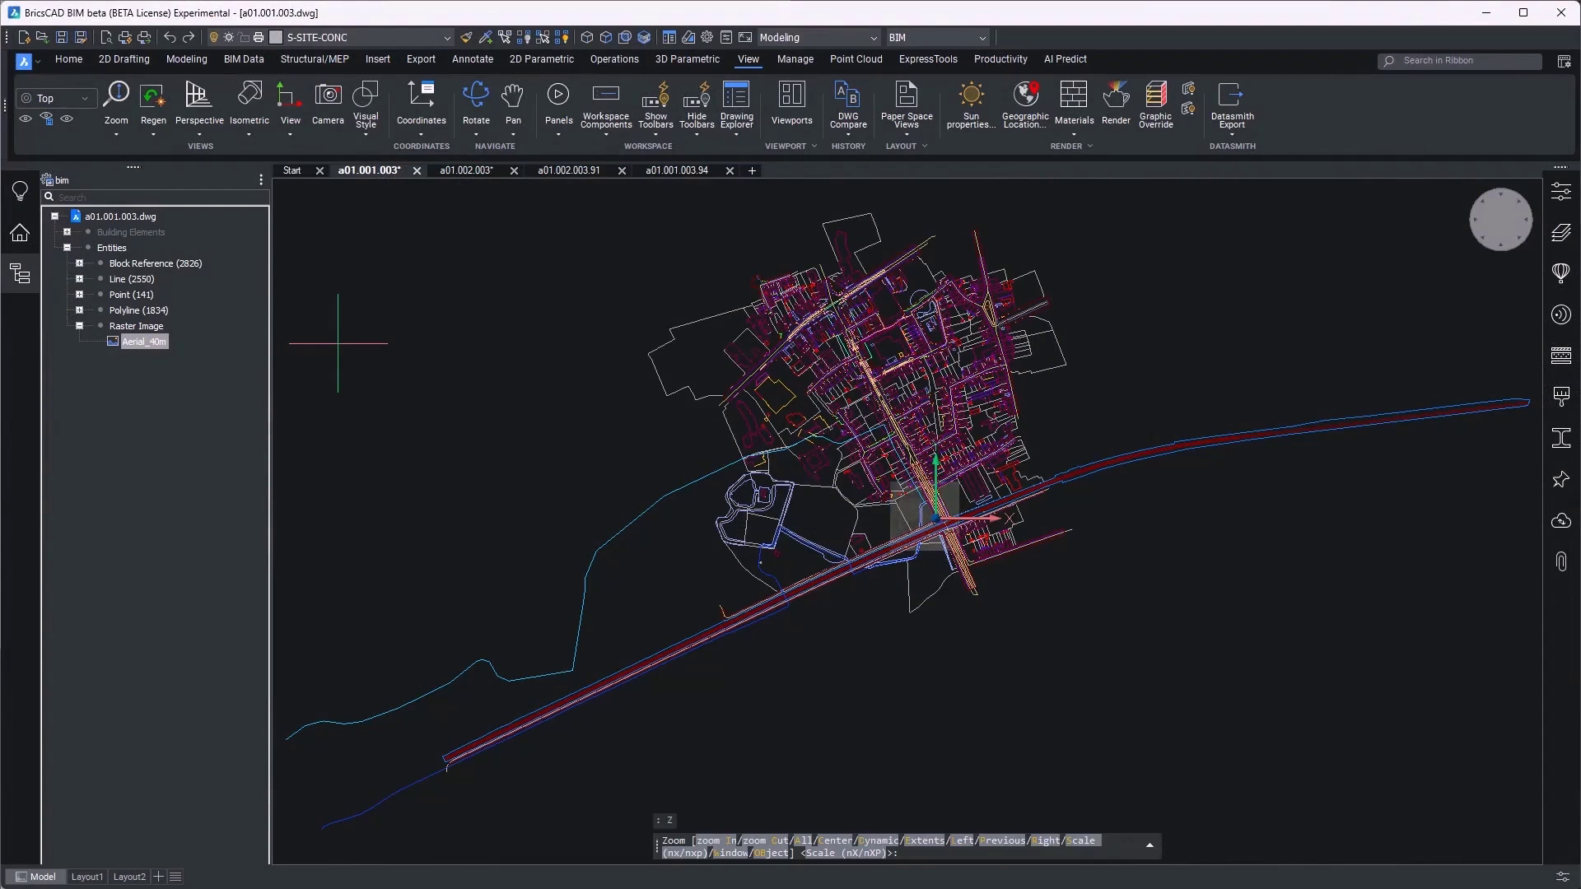
type("ob")
key("Return")
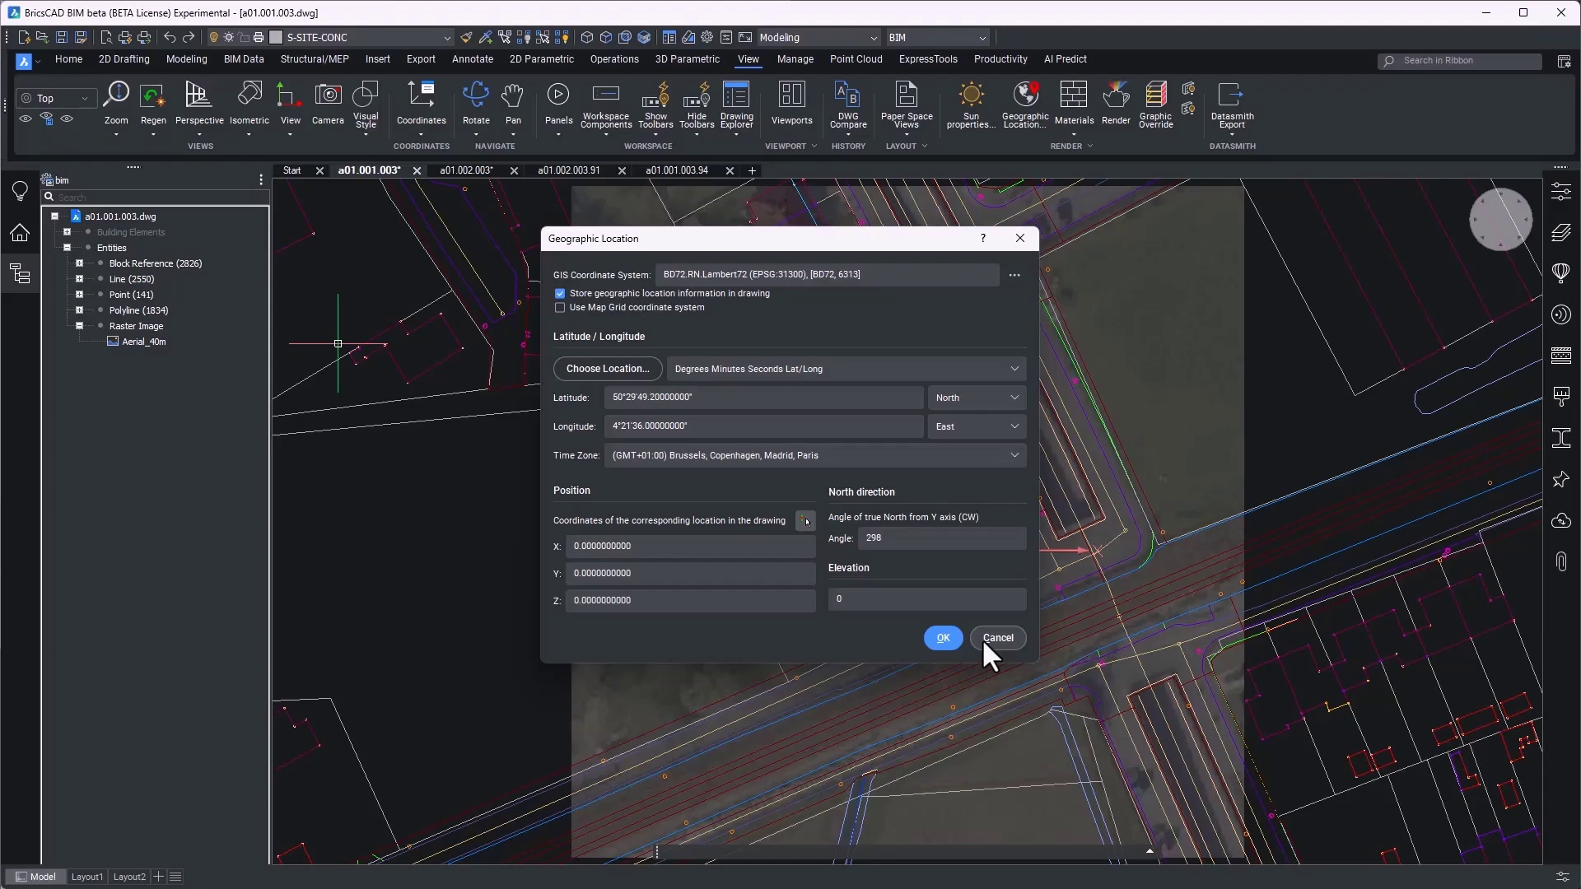
Step: Hide the Entities group from the Structure browser and zoom out over the red grids
right_click(111, 340)
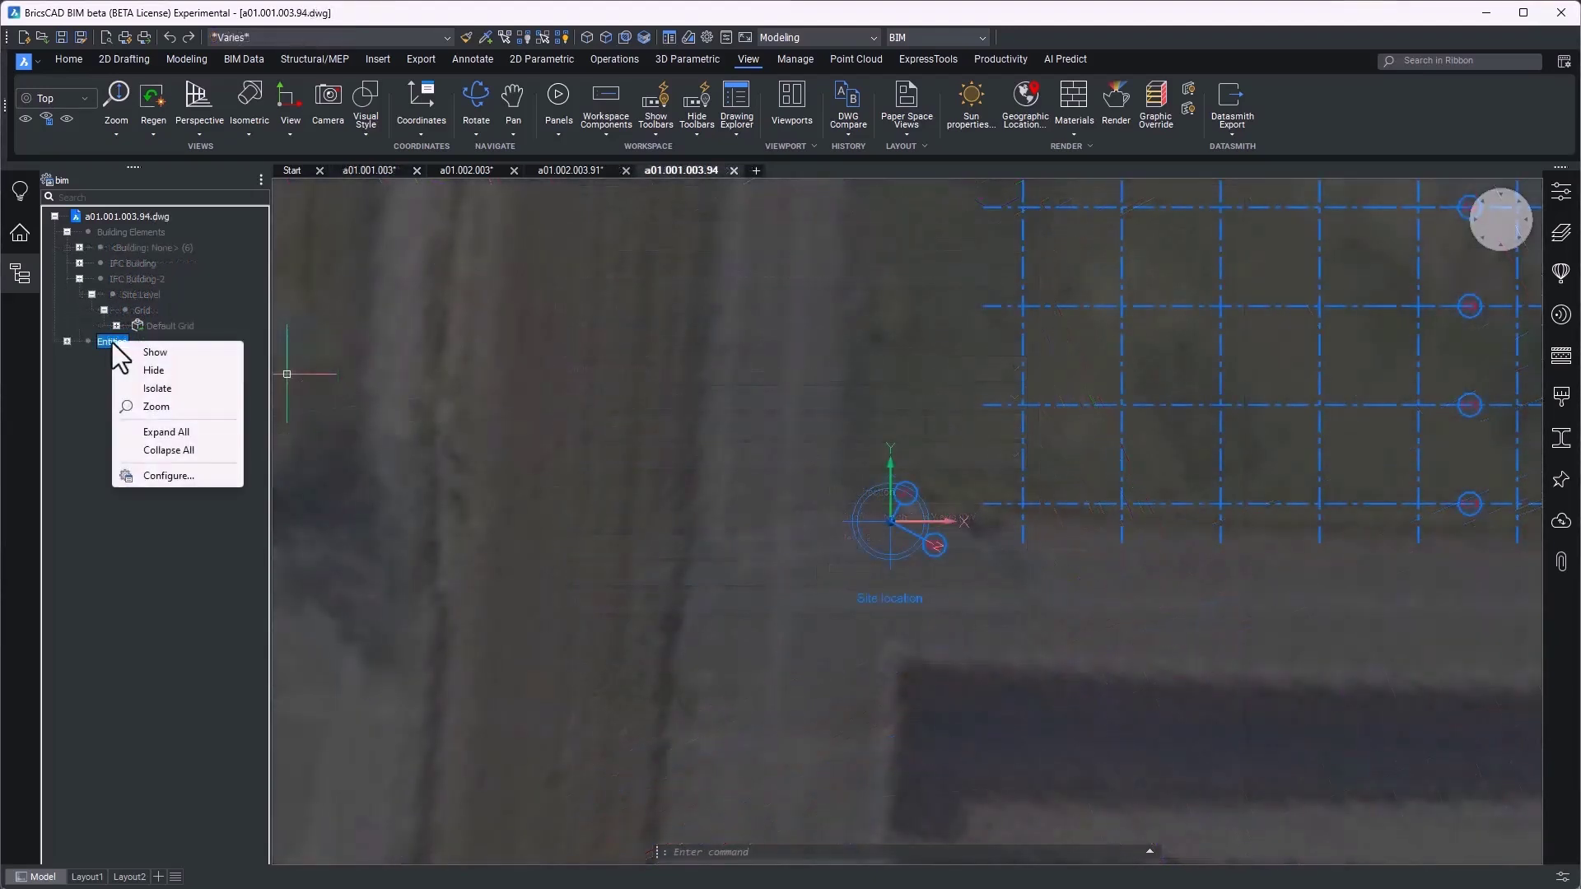
left_click(152, 371)
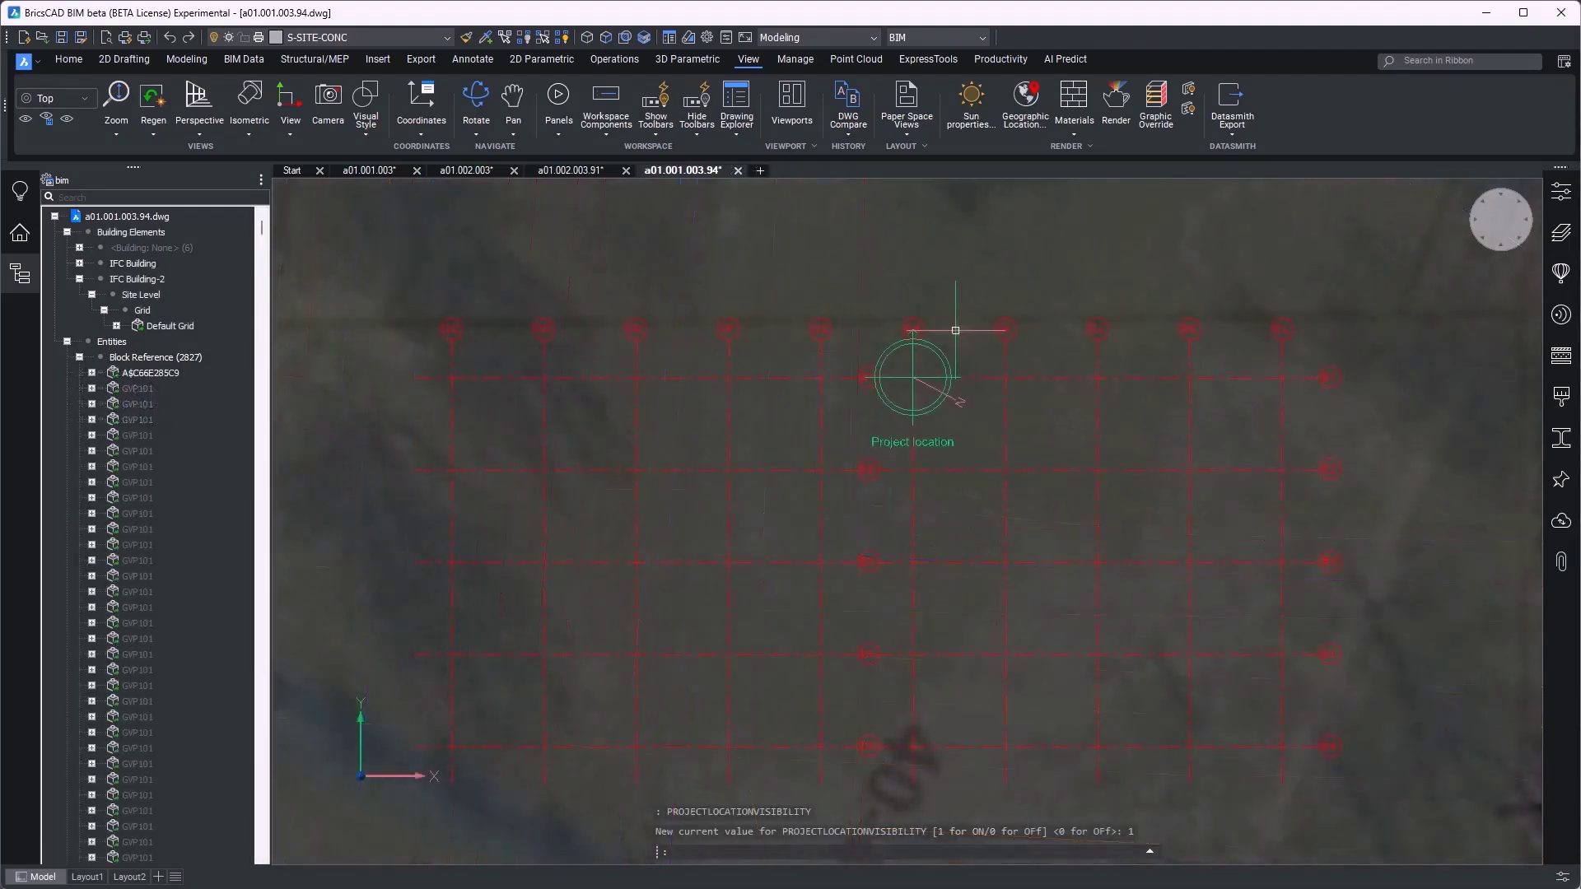
scroll(596, 330, "down", 3)
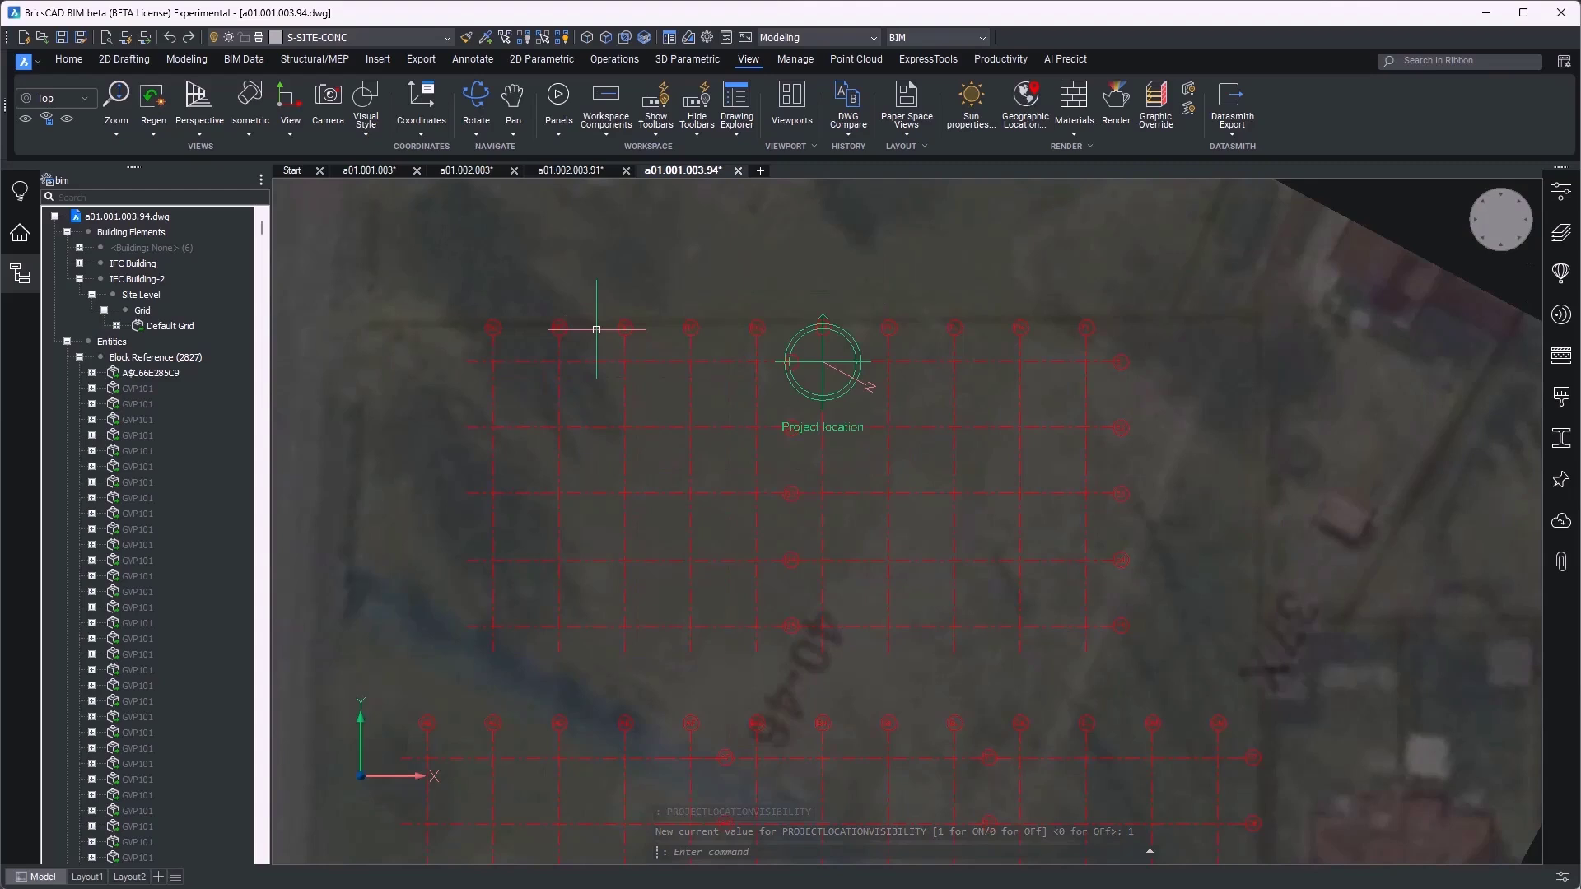
scroll(595, 331, "down", 2)
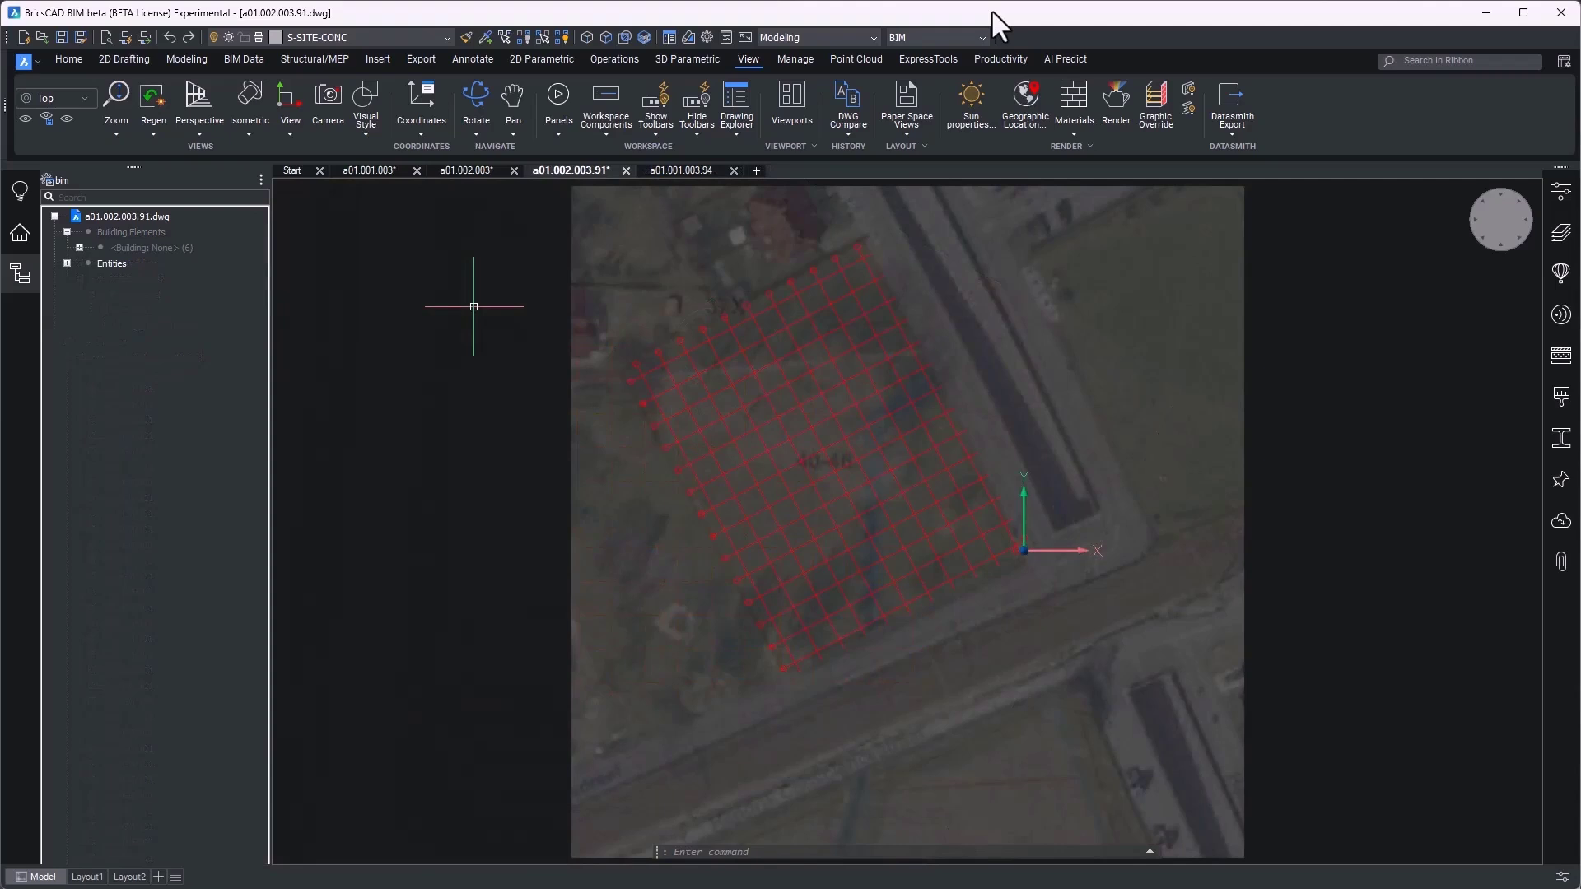
Step: Import IFC file a01.001.003.01 with its IFC Global Coordinate system placed at the WCS origin
type("IMPORT")
key("Return")
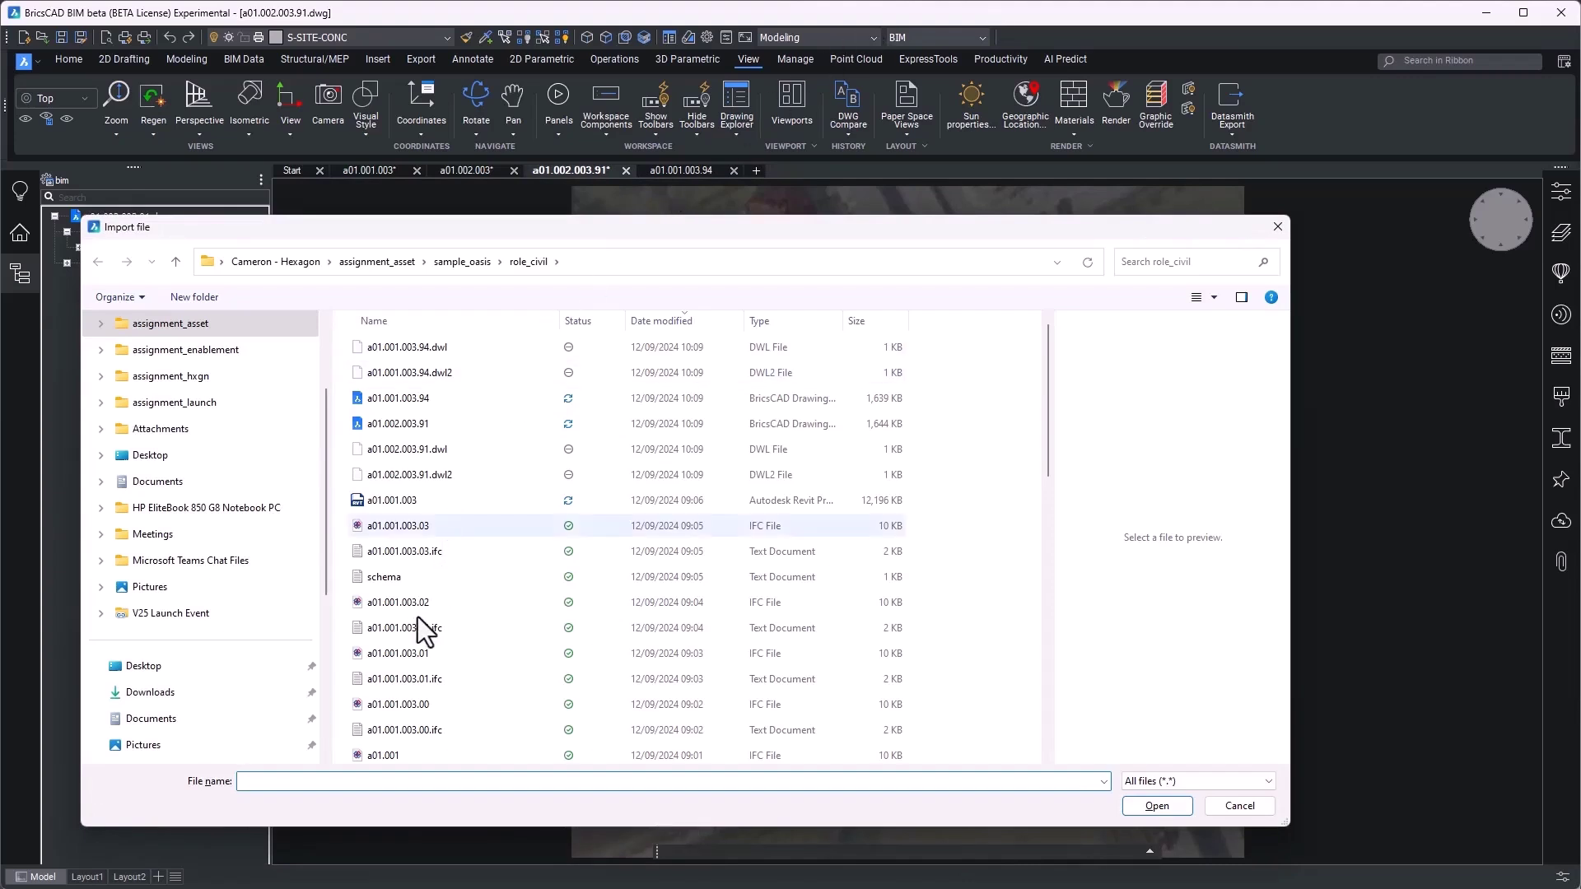
left_click(407, 654)
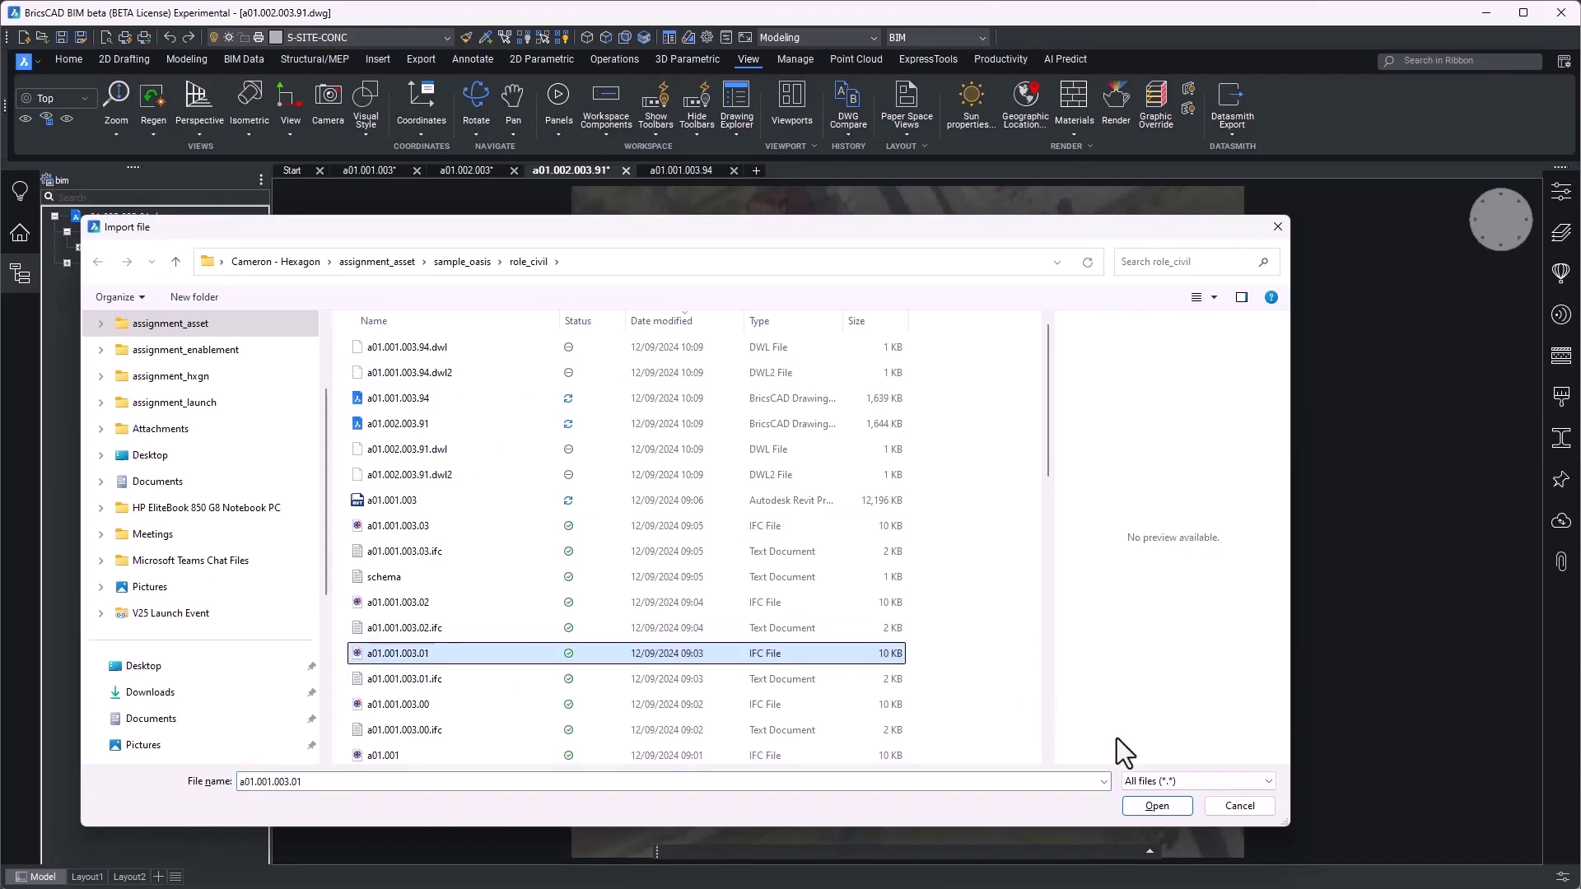
left_click(1139, 808)
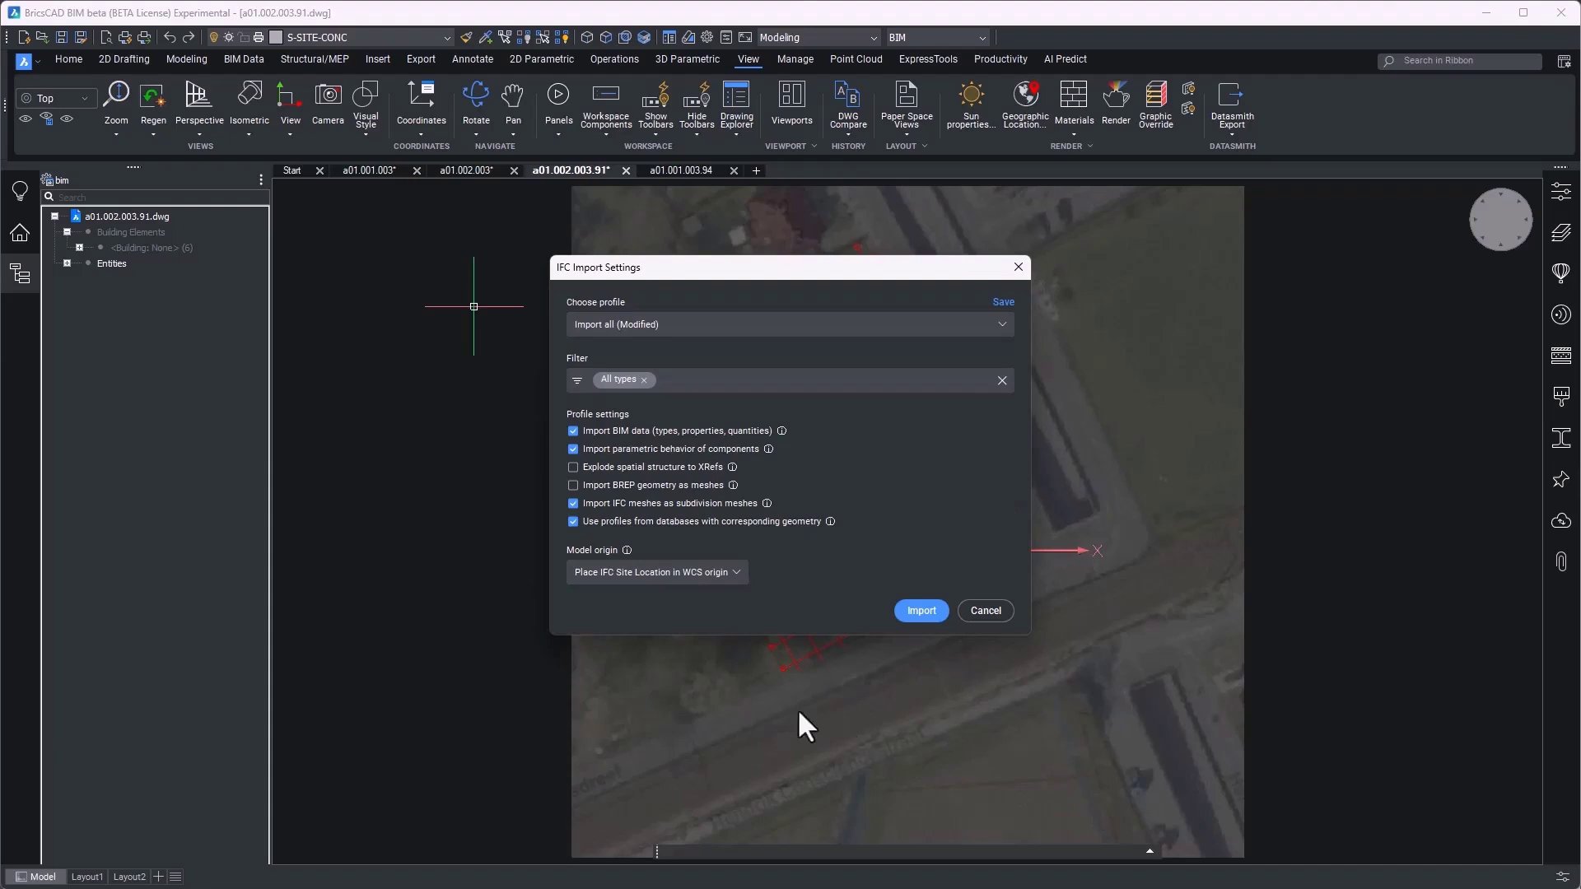
left_click(676, 574)
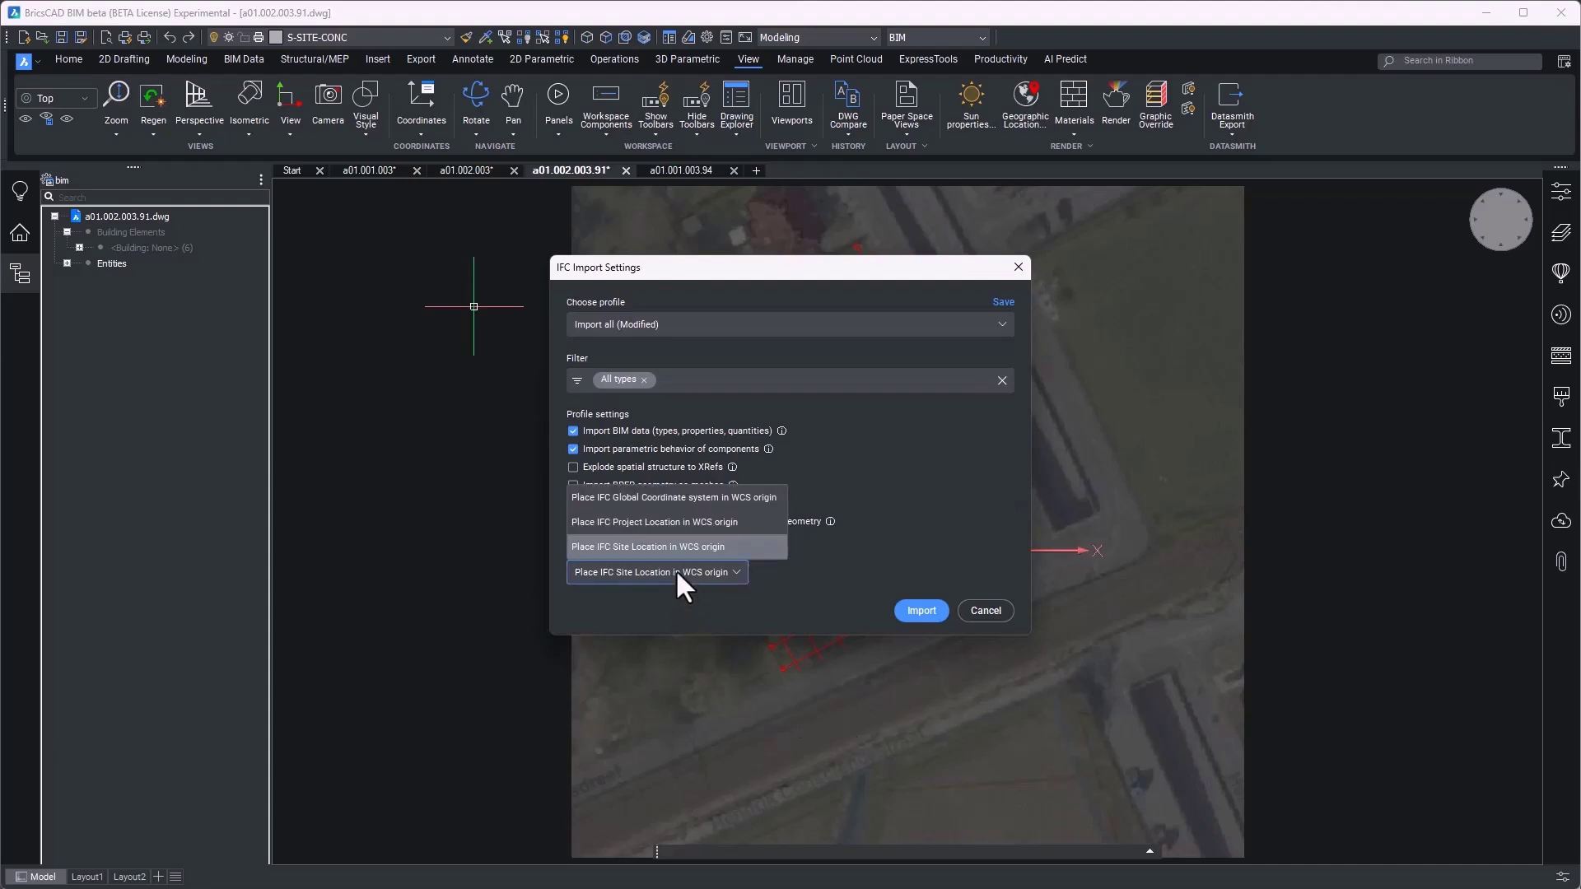
left_click(664, 498)
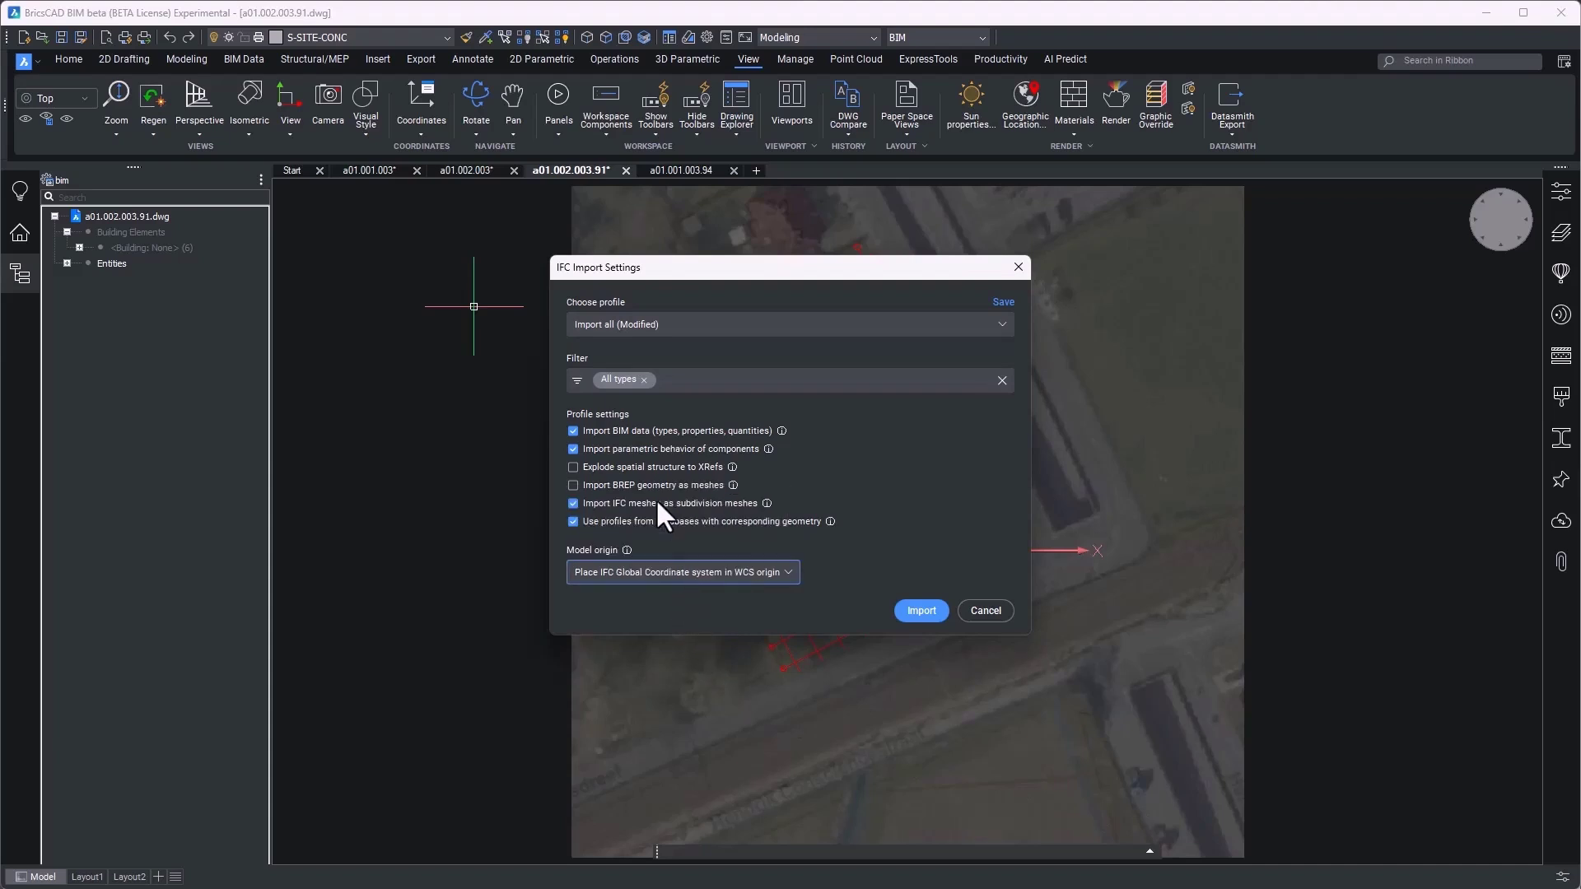
left_click(926, 611)
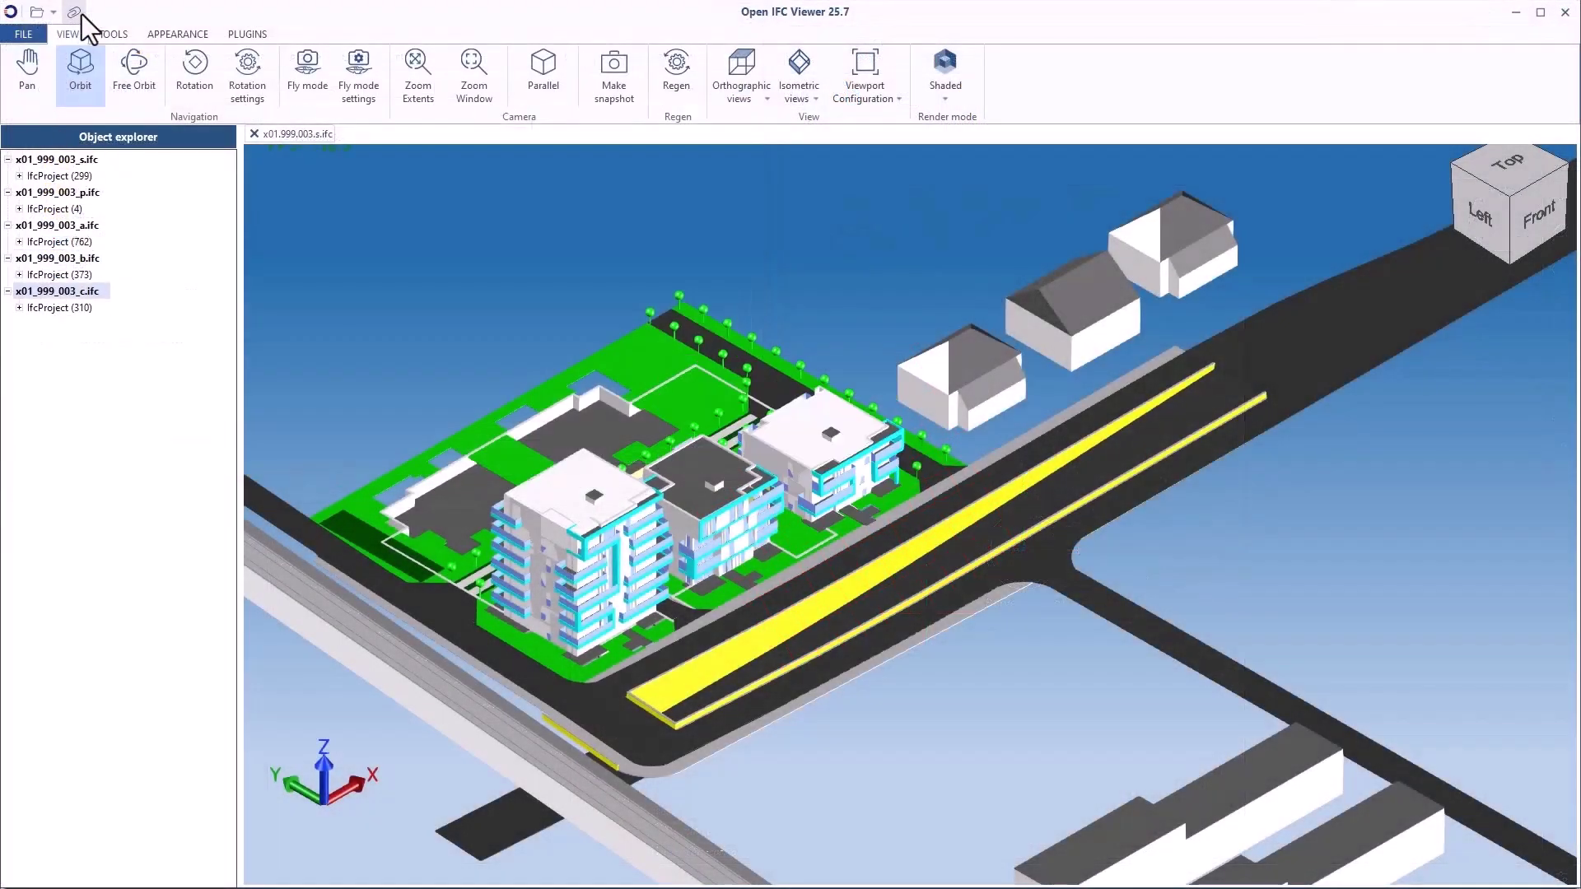
Step: Append x01.999.003.d to the site scene, then pick x01.999.003.e to append next
left_click(80, 14)
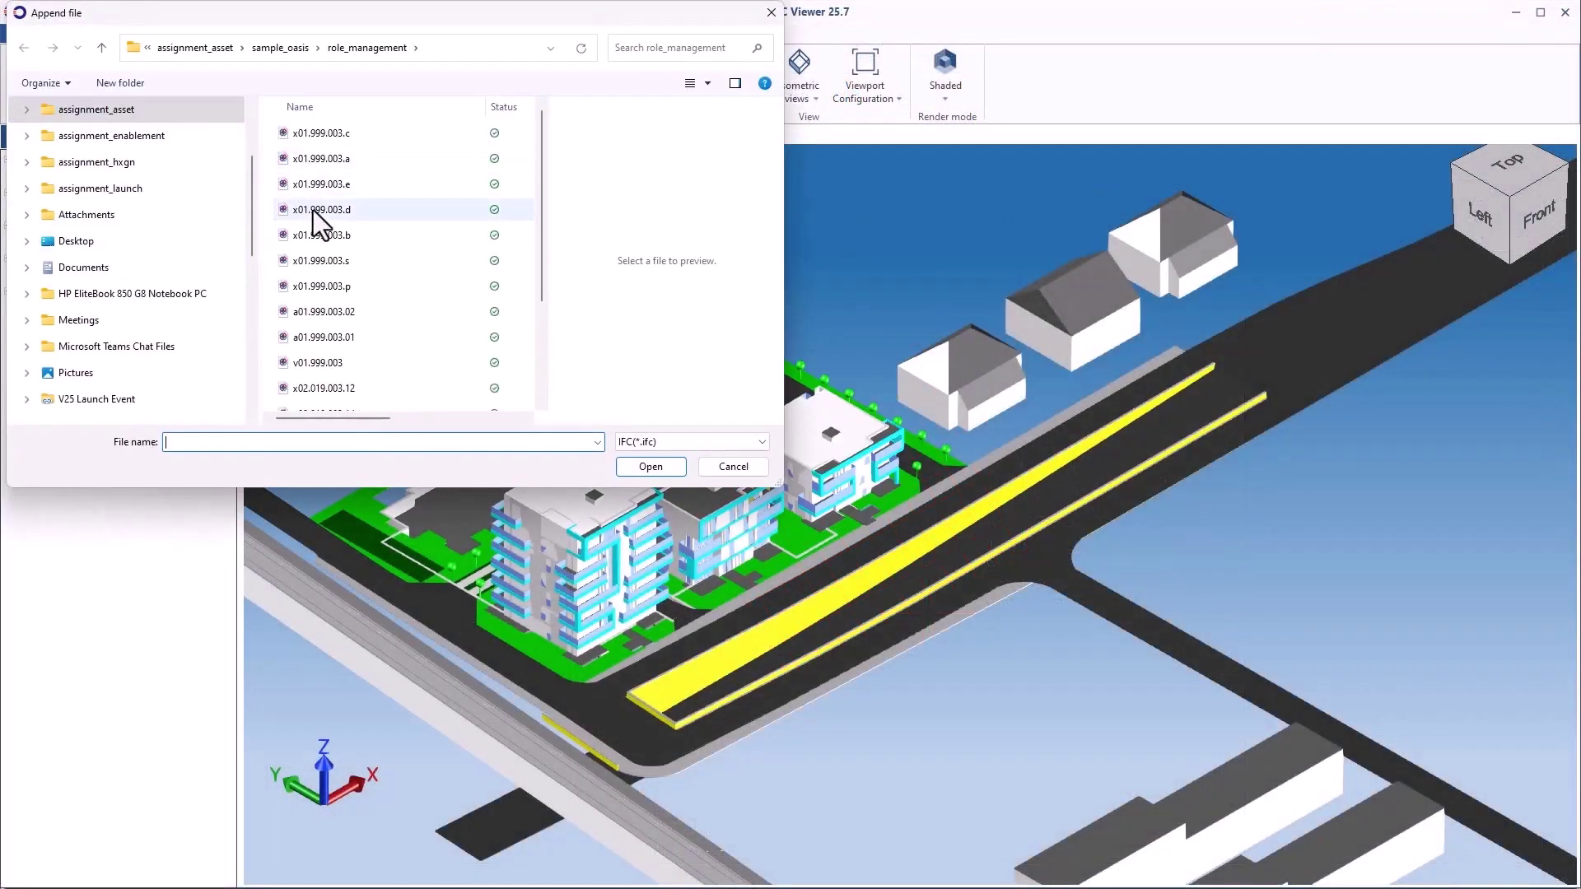
left_click(313, 210)
left_click(646, 471)
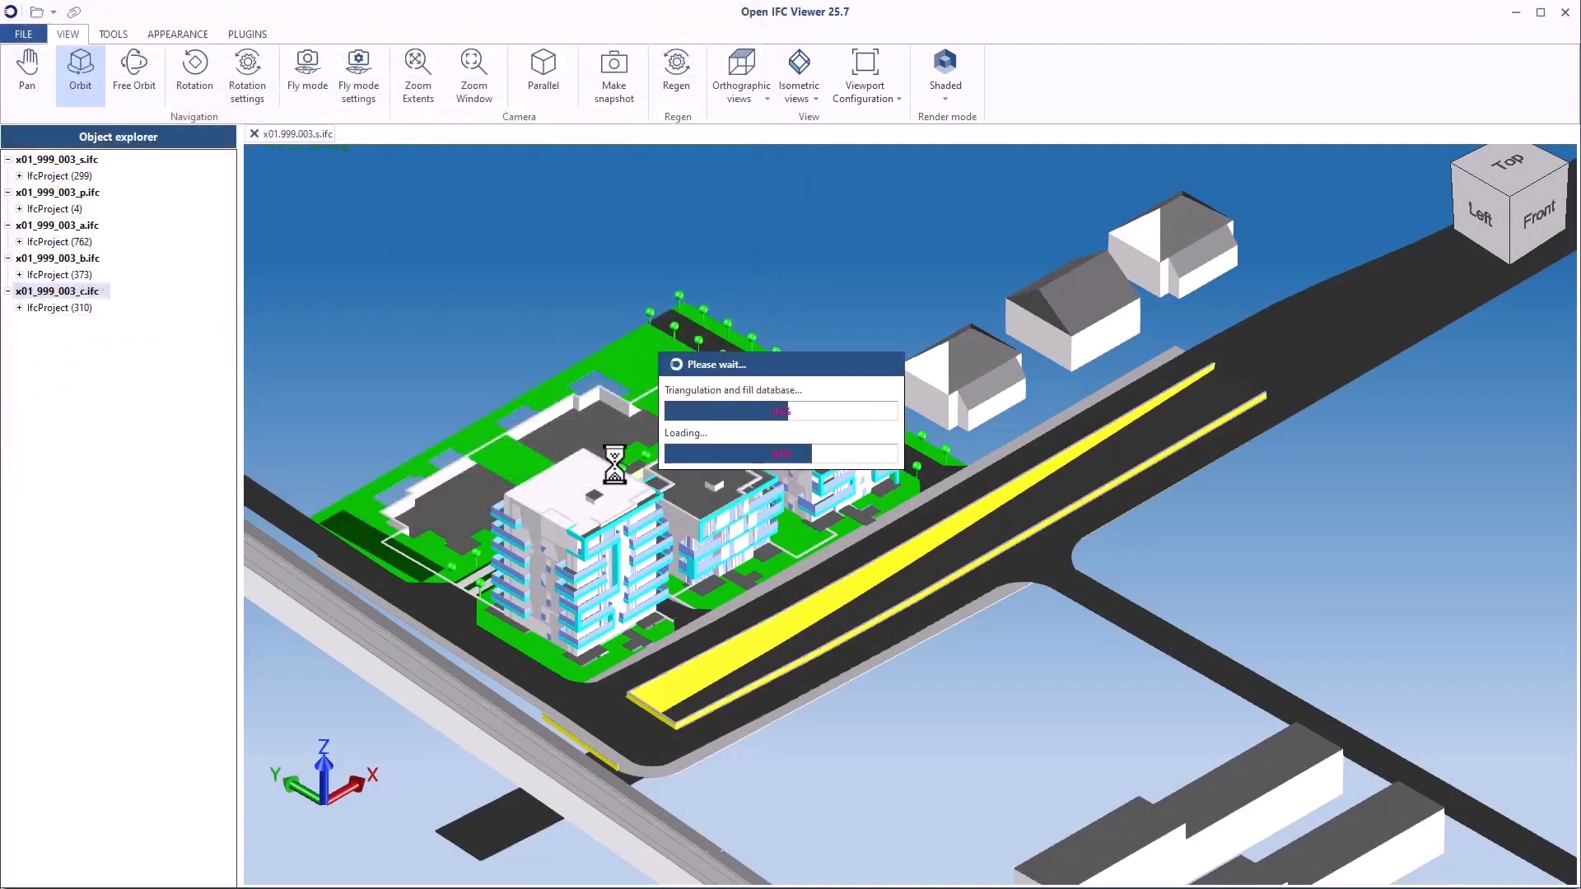
left_click(74, 13)
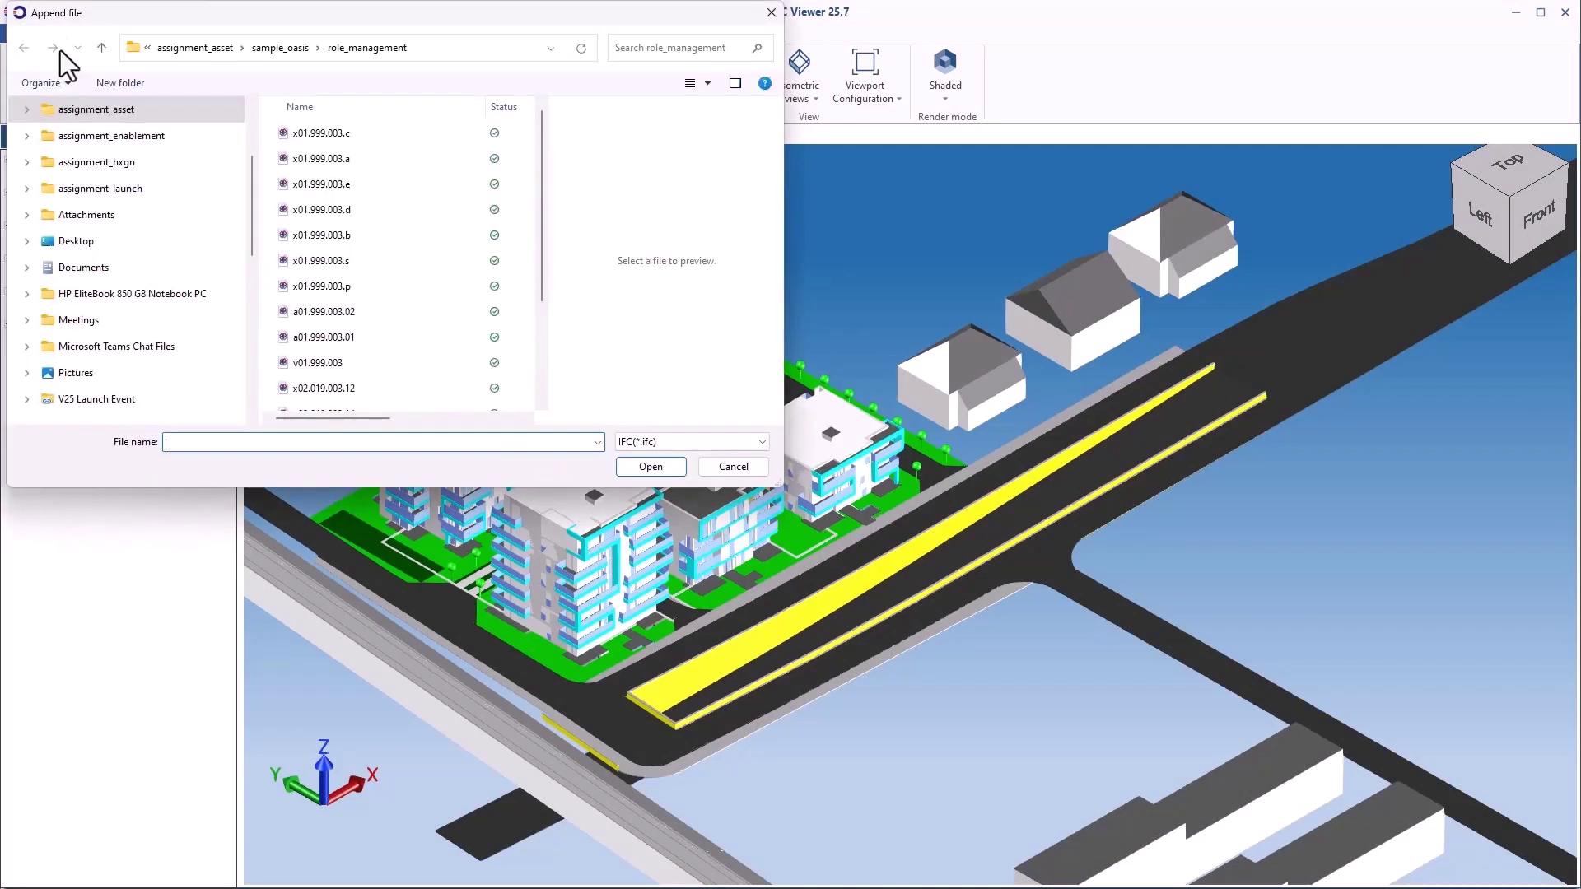
left_click(317, 184)
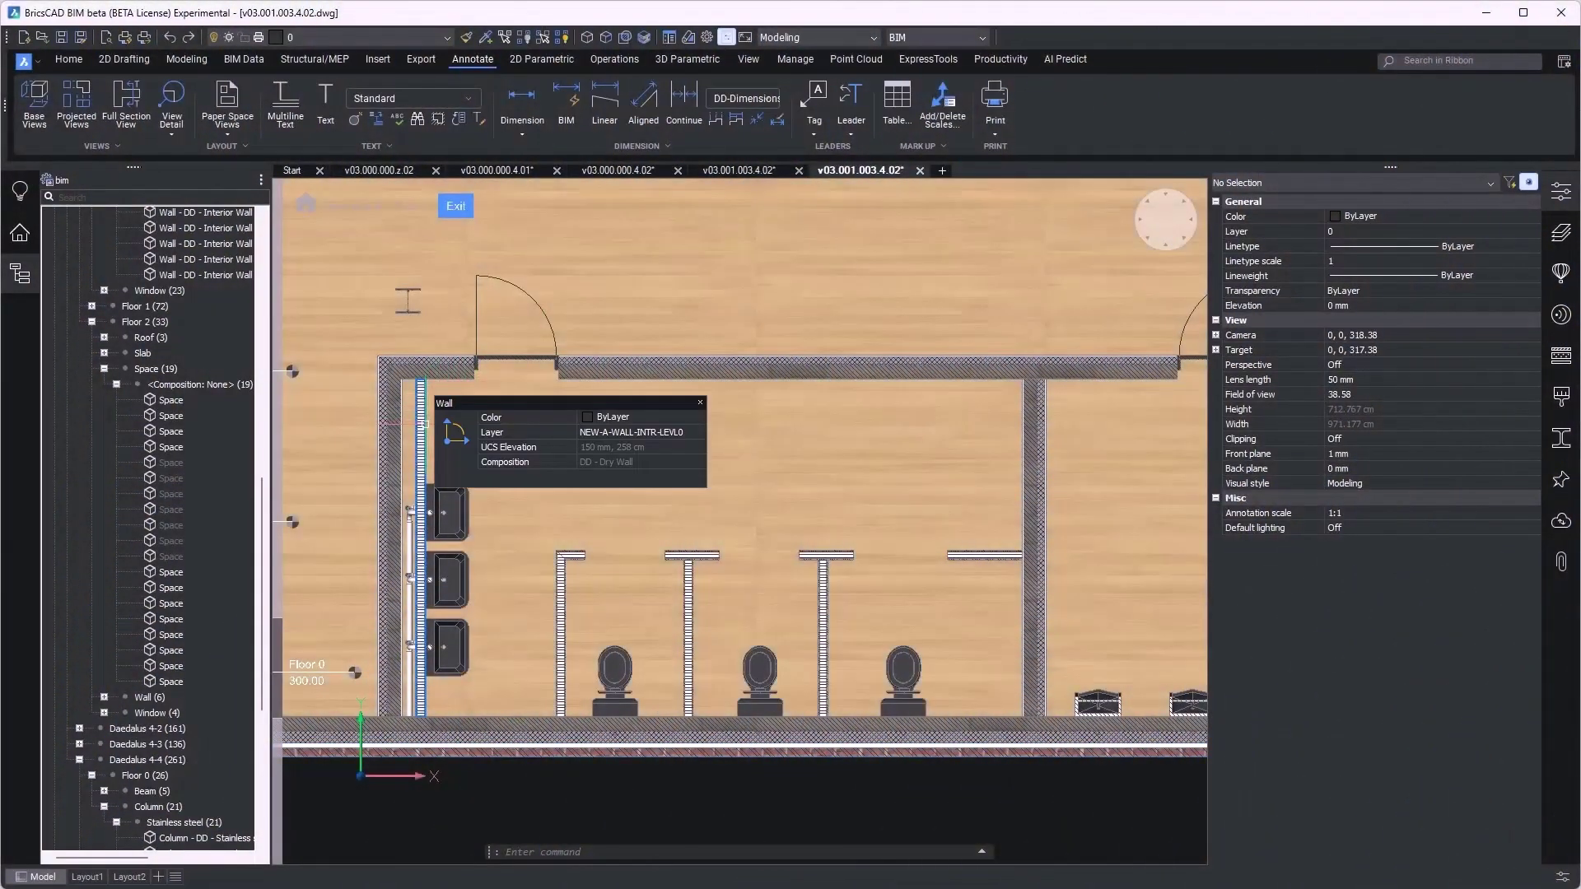
Step: Select the left toilet wall and look up DD - Dry Wall in the Compositions panel
left_click(421, 420)
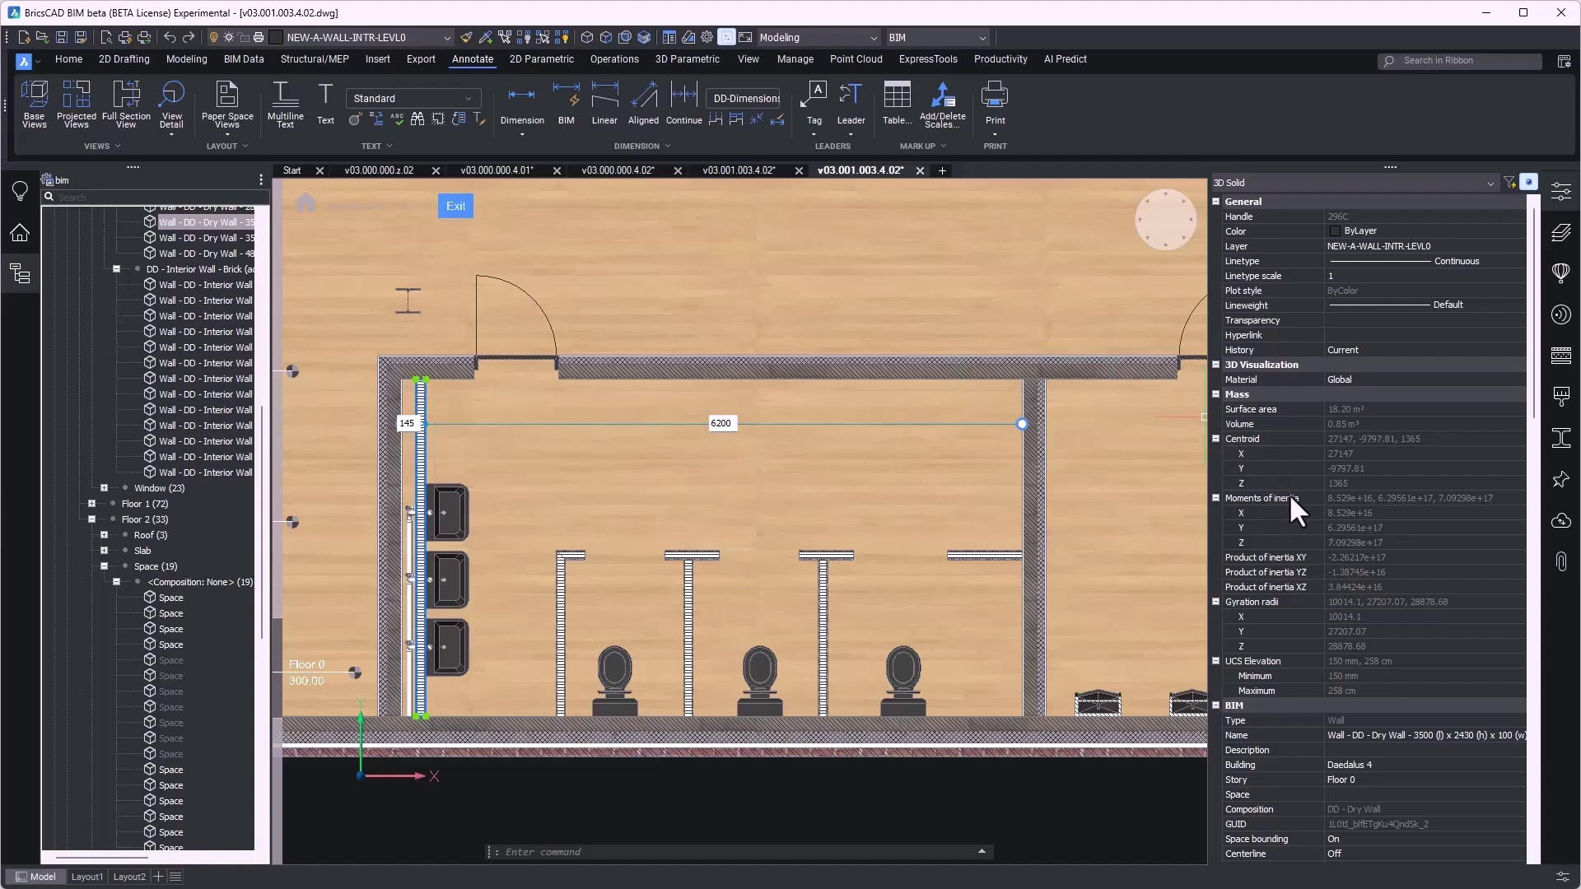
left_click(1331, 807)
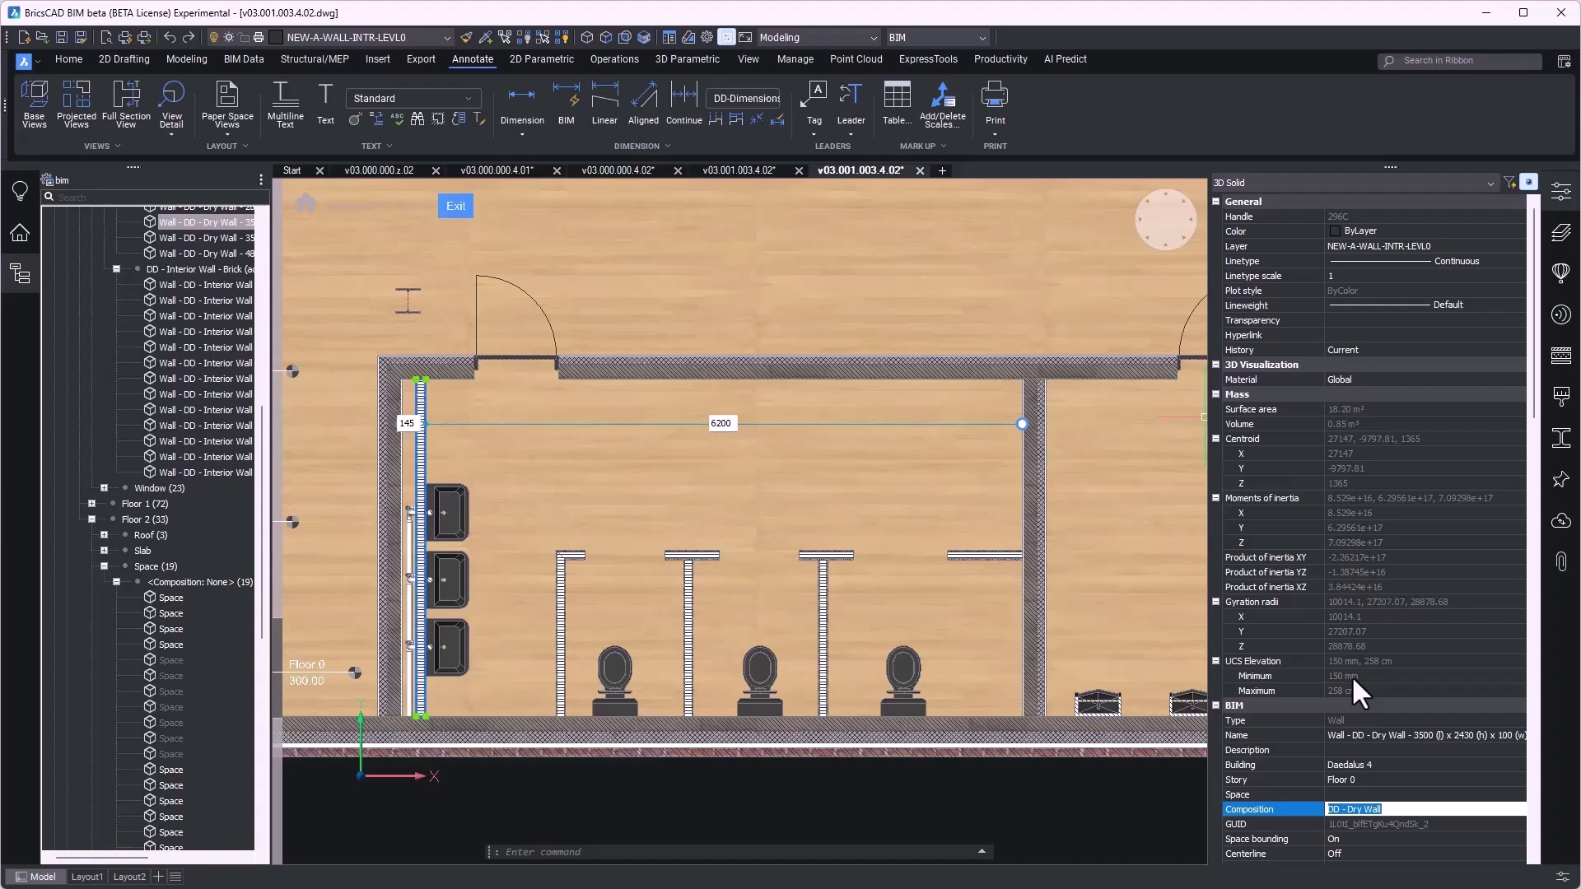
left_click(1559, 358)
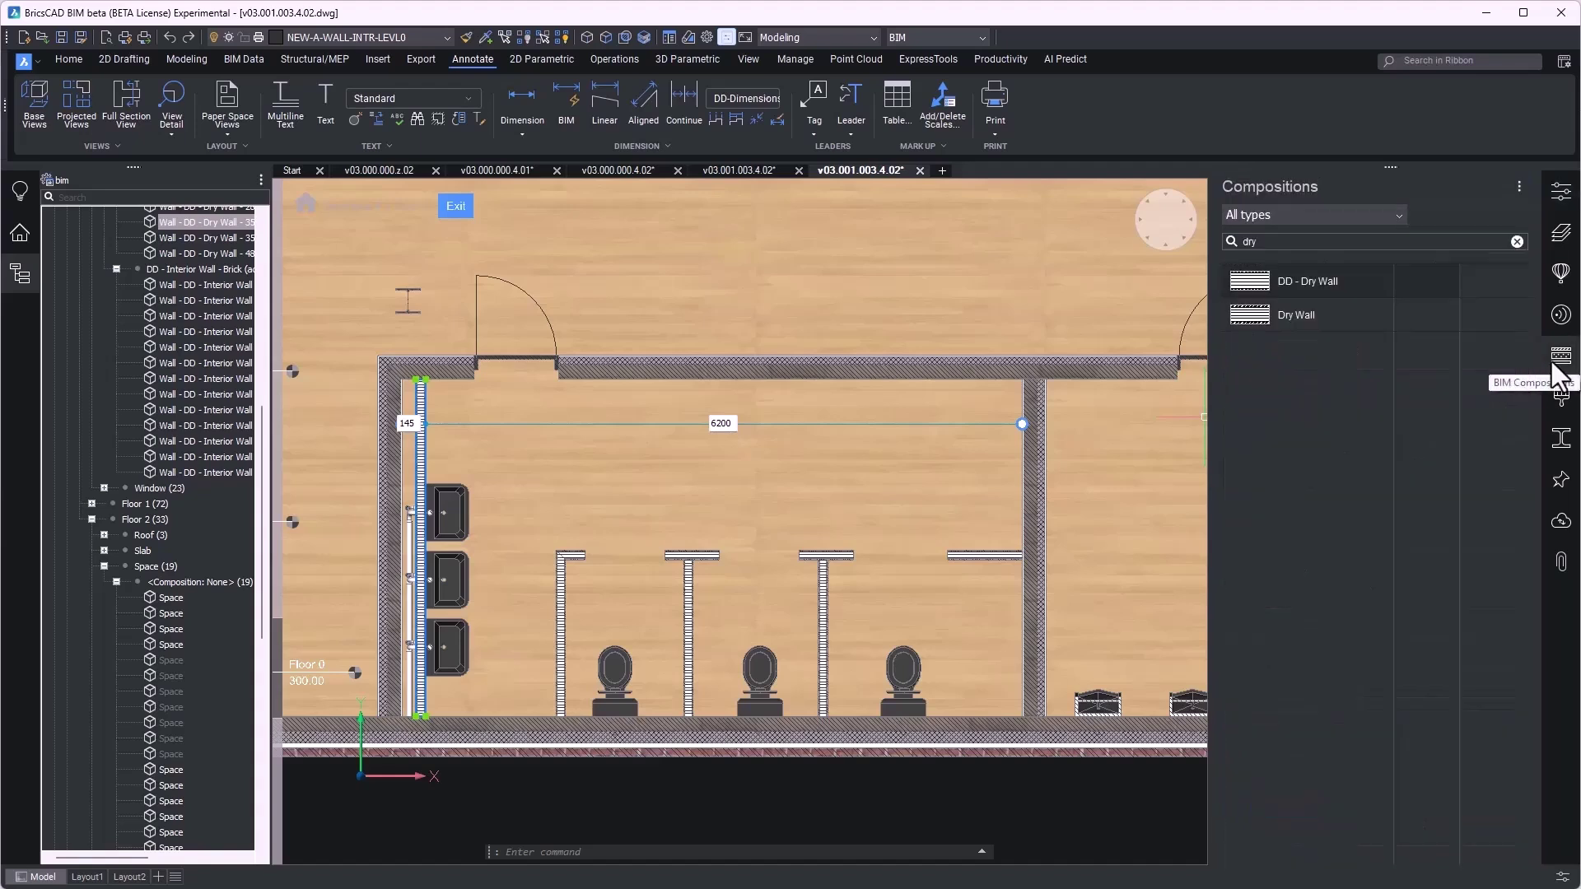
left_click(1321, 284)
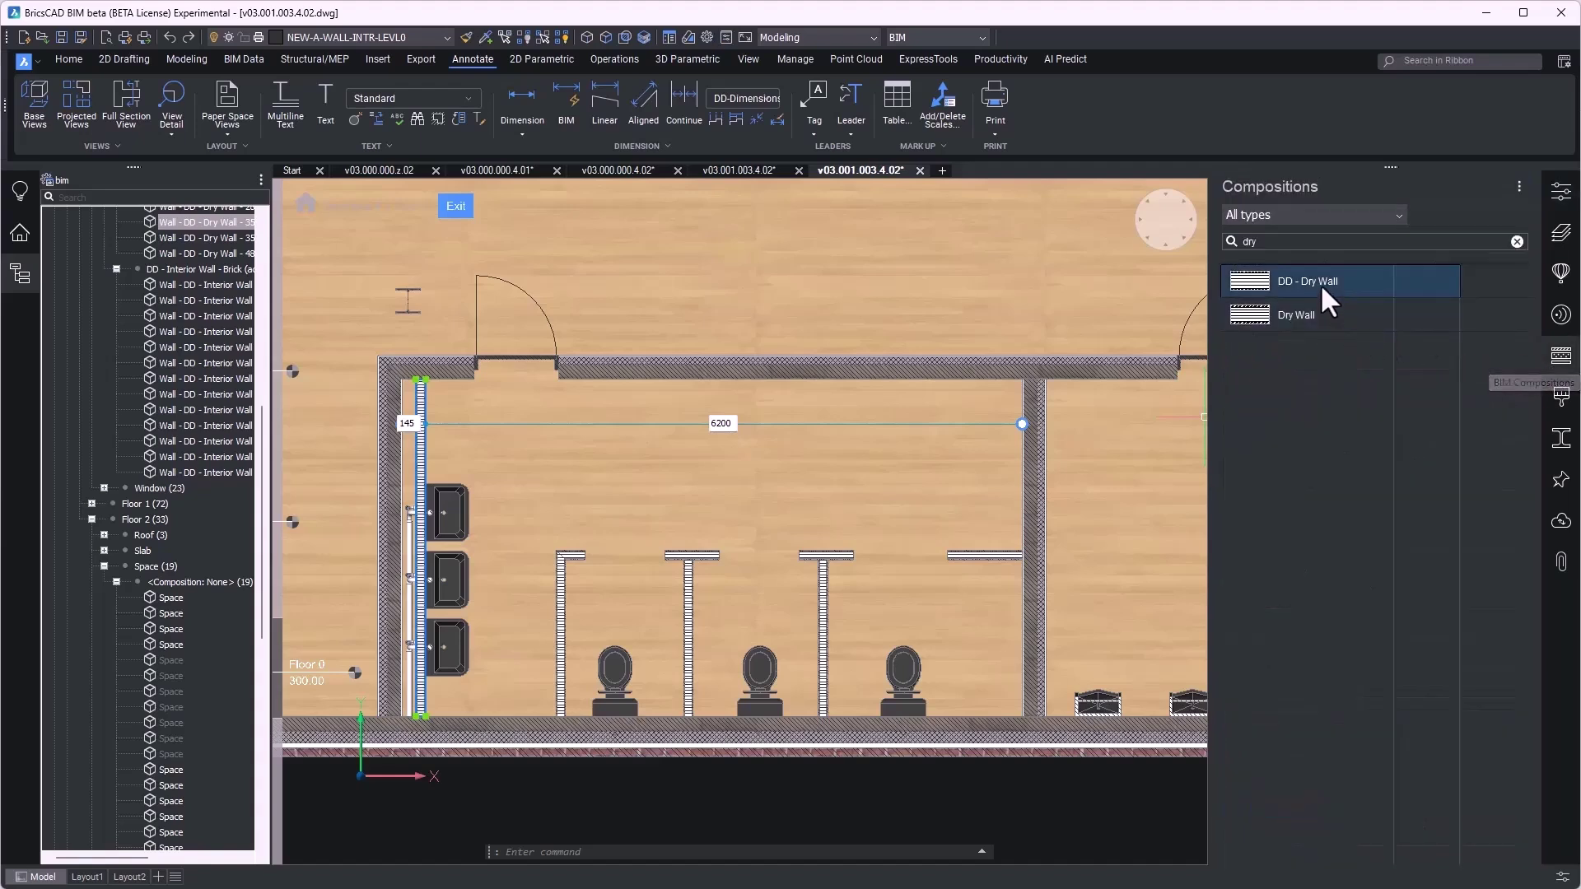
Step: Edit the DD - Dry Wall composition, then zoom to the revision-clouded restroom walls
double_click(1248, 281)
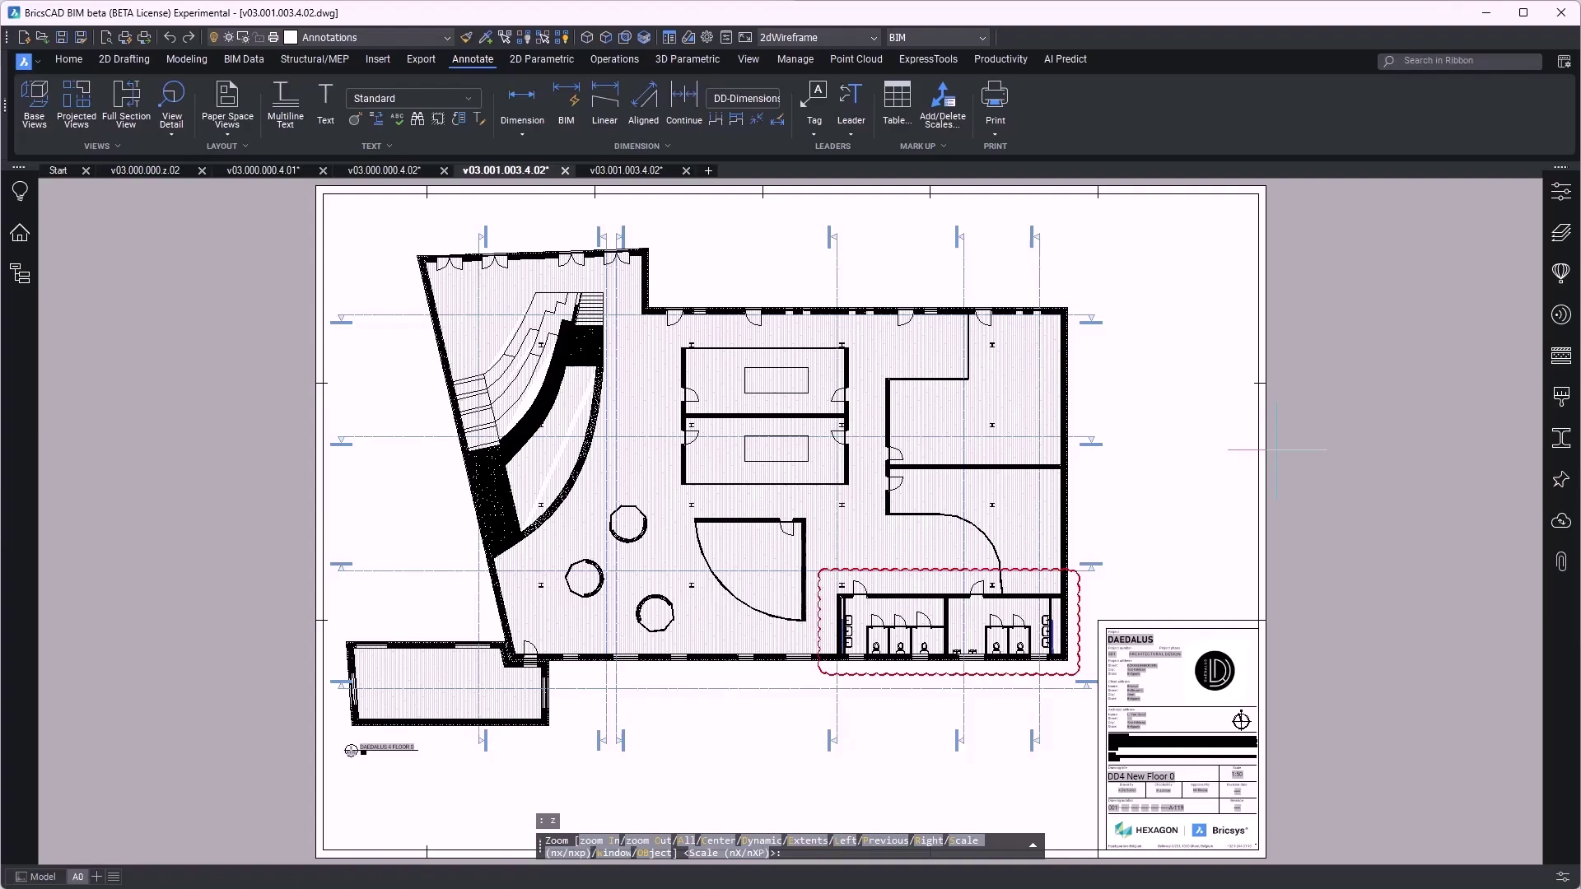
key("Return")
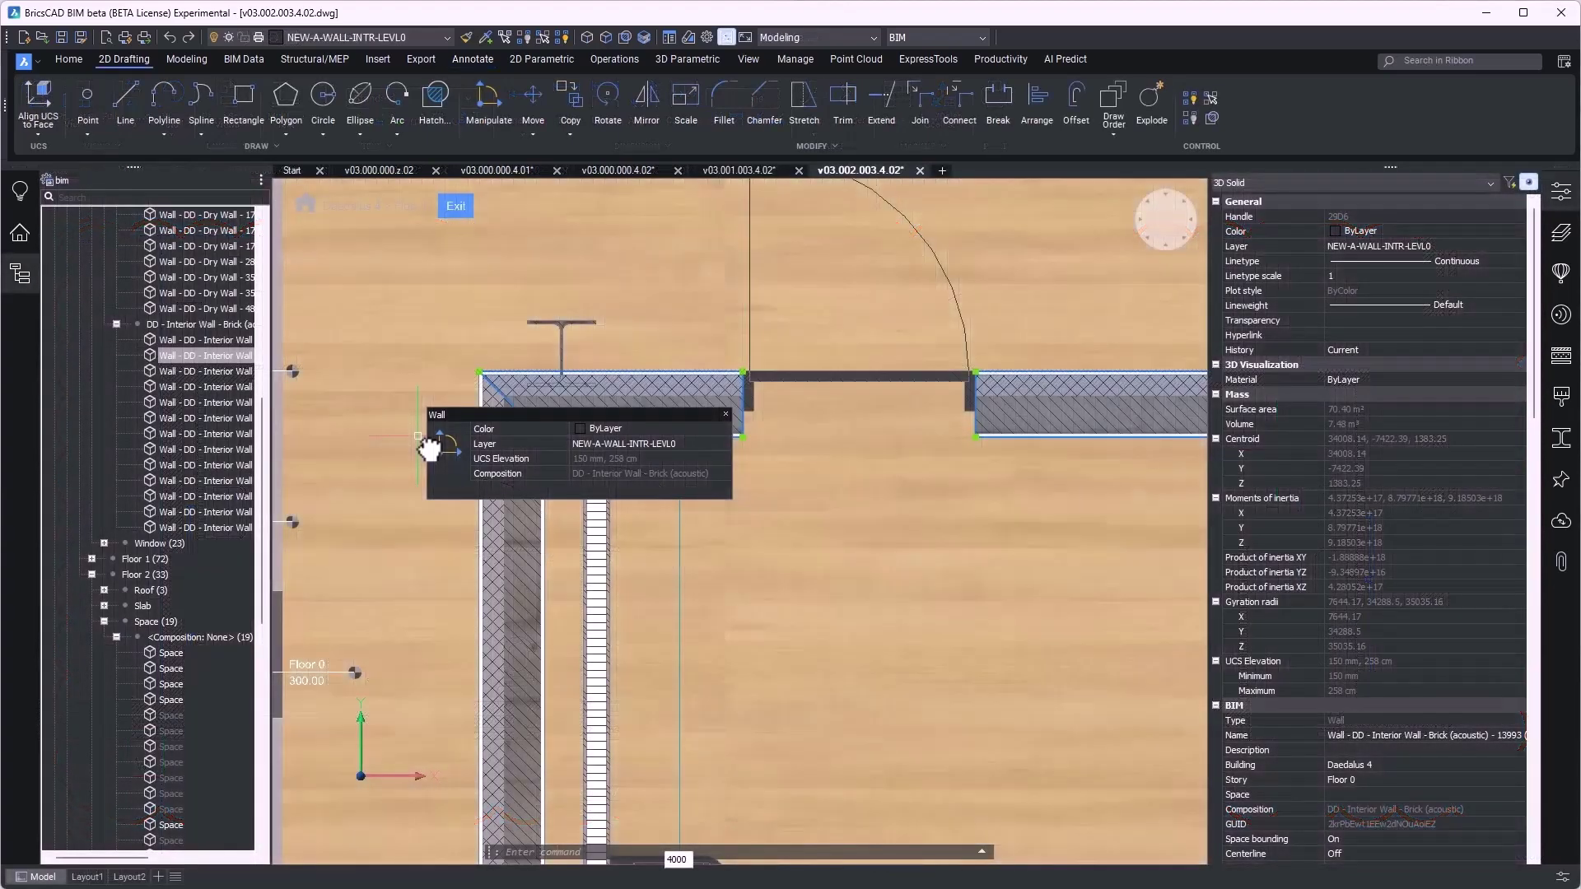
Step: Move the interior wall by setting its dimension to 50, and classify the loose solid as Wall
double_click(674, 860)
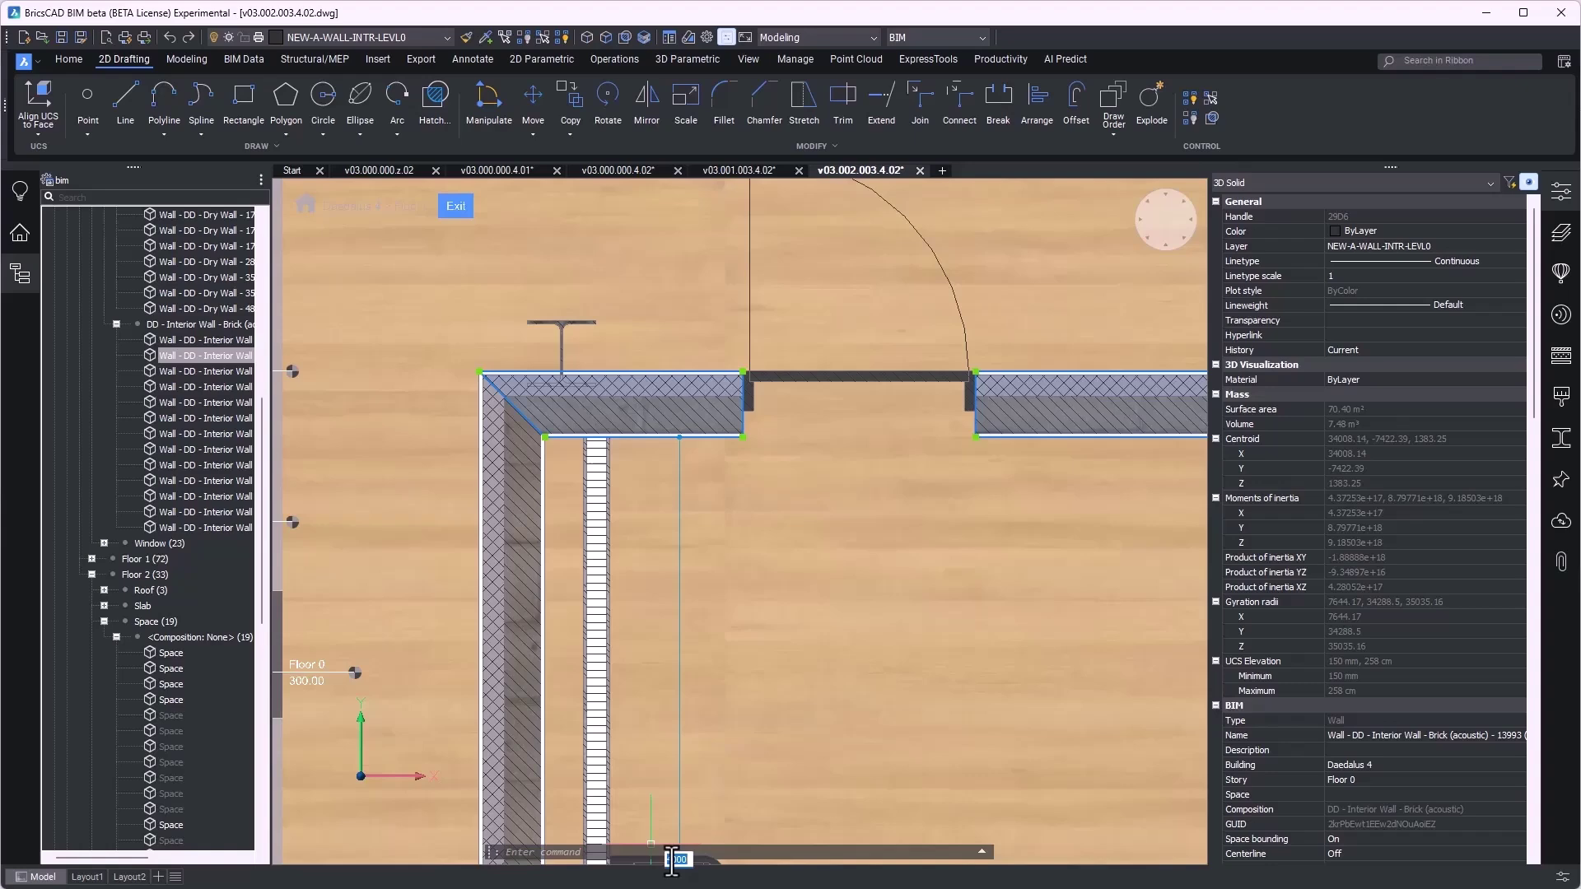
type("50")
key("Return")
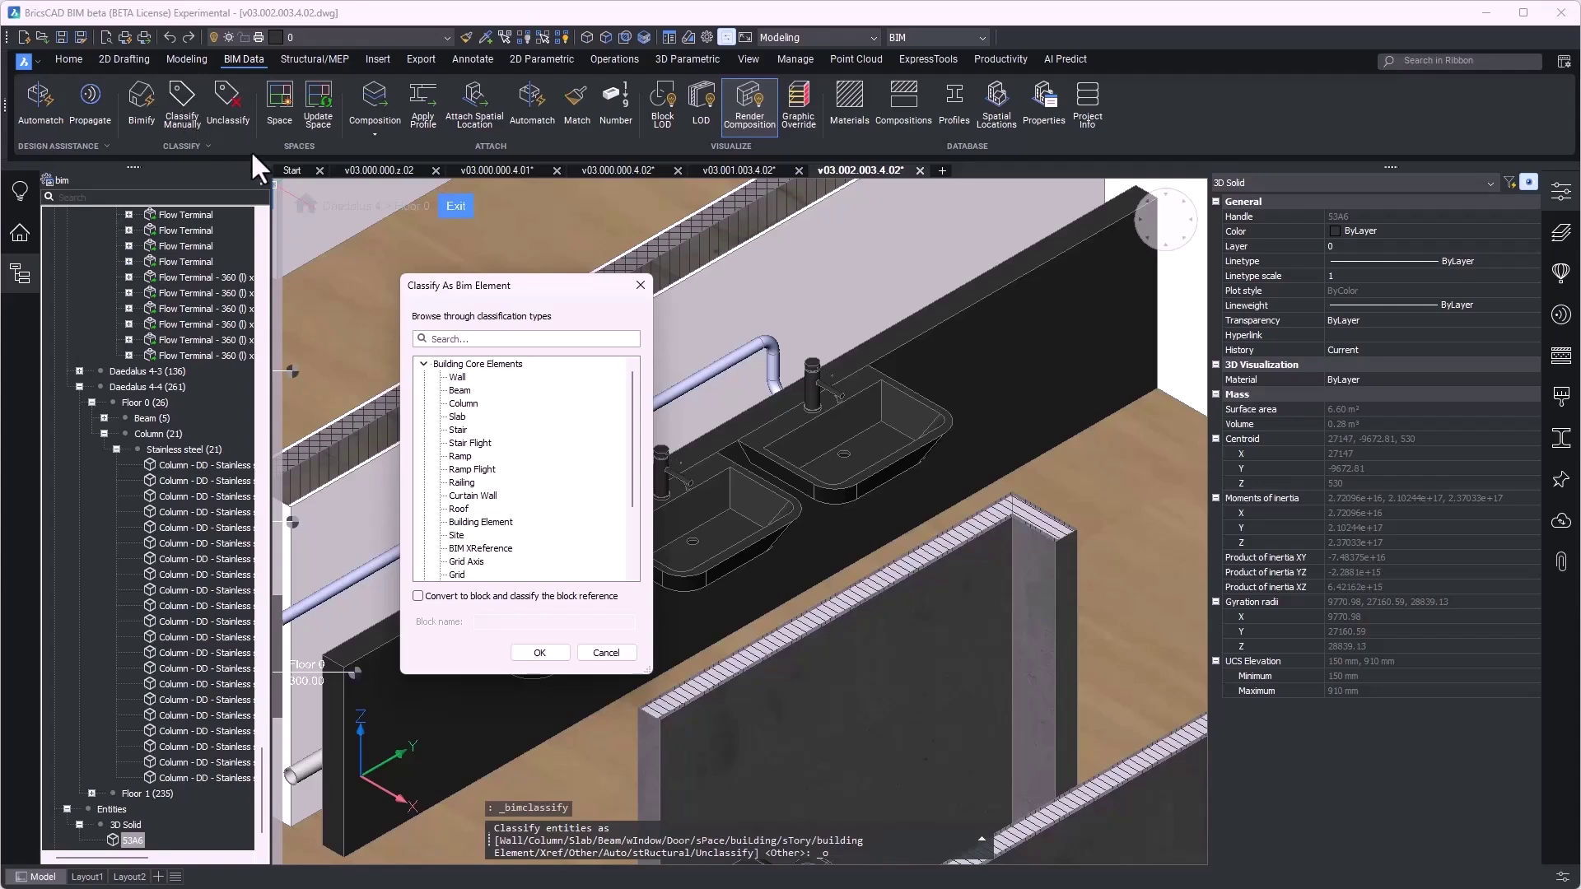
left_click(453, 378)
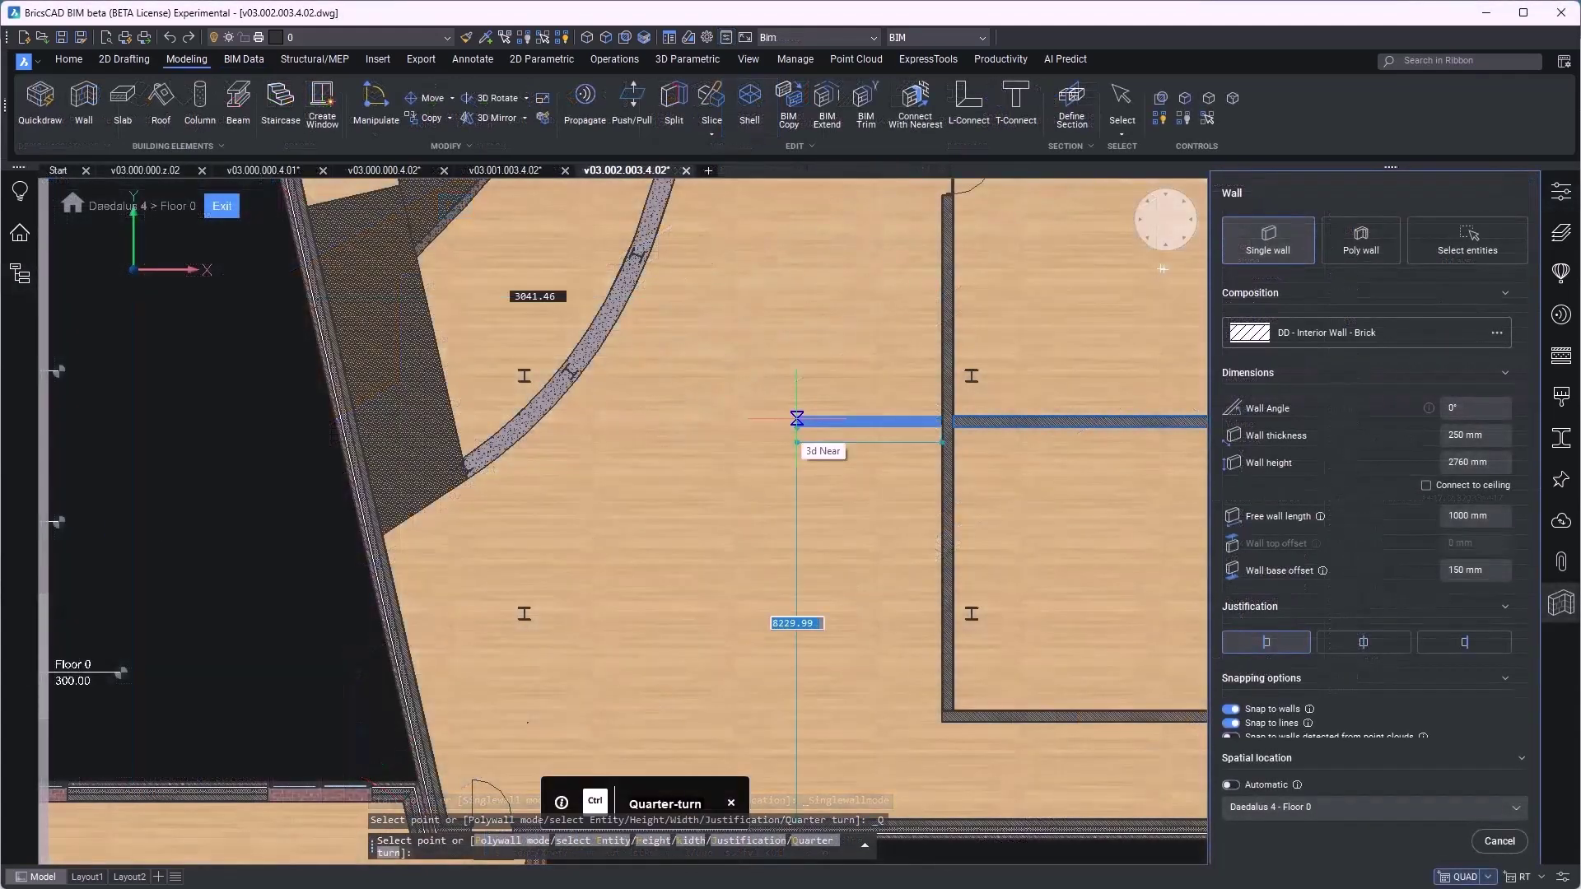
Step: Draw a 45° brick poly wall segment starting from the column corner
left_click(796, 419)
left_click(1360, 241)
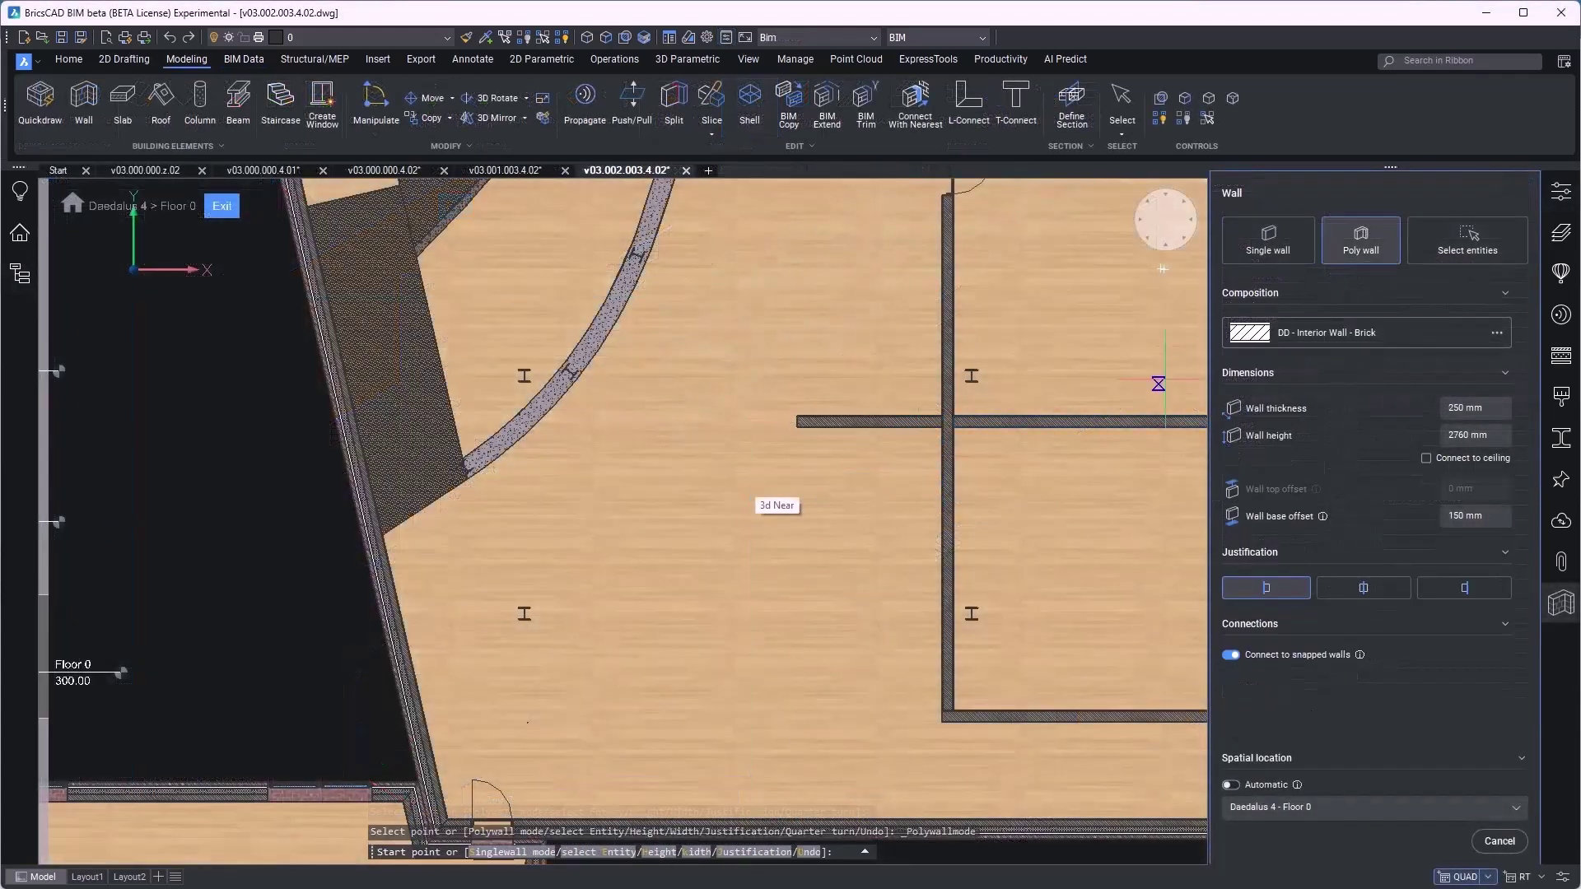
scroll(500, 660, "up", 2)
scroll(501, 660, "up", 5)
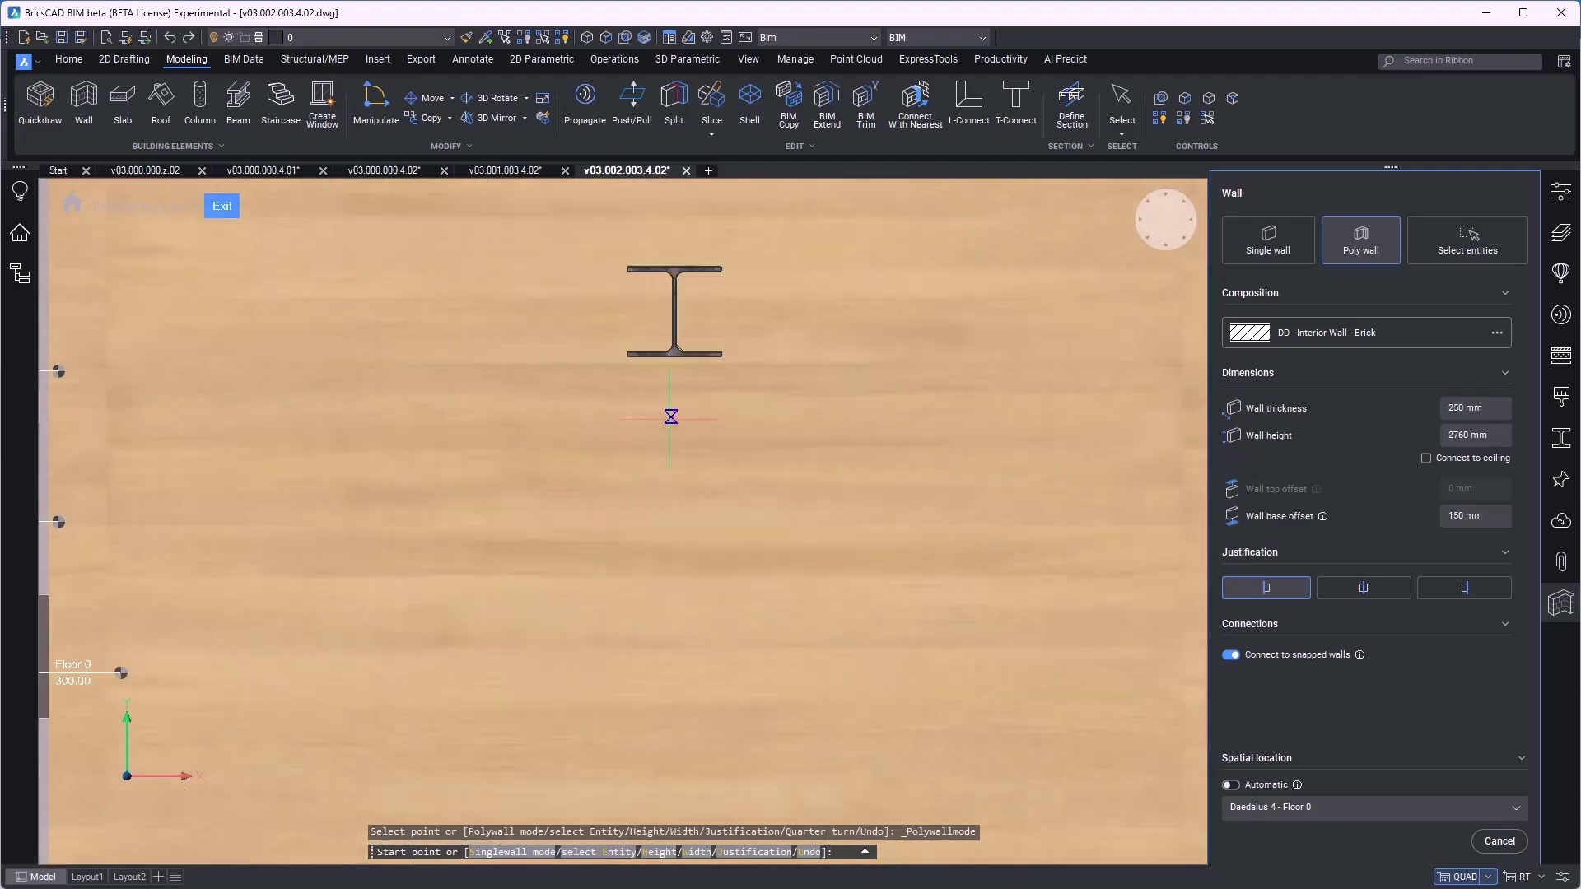
left_click(719, 355)
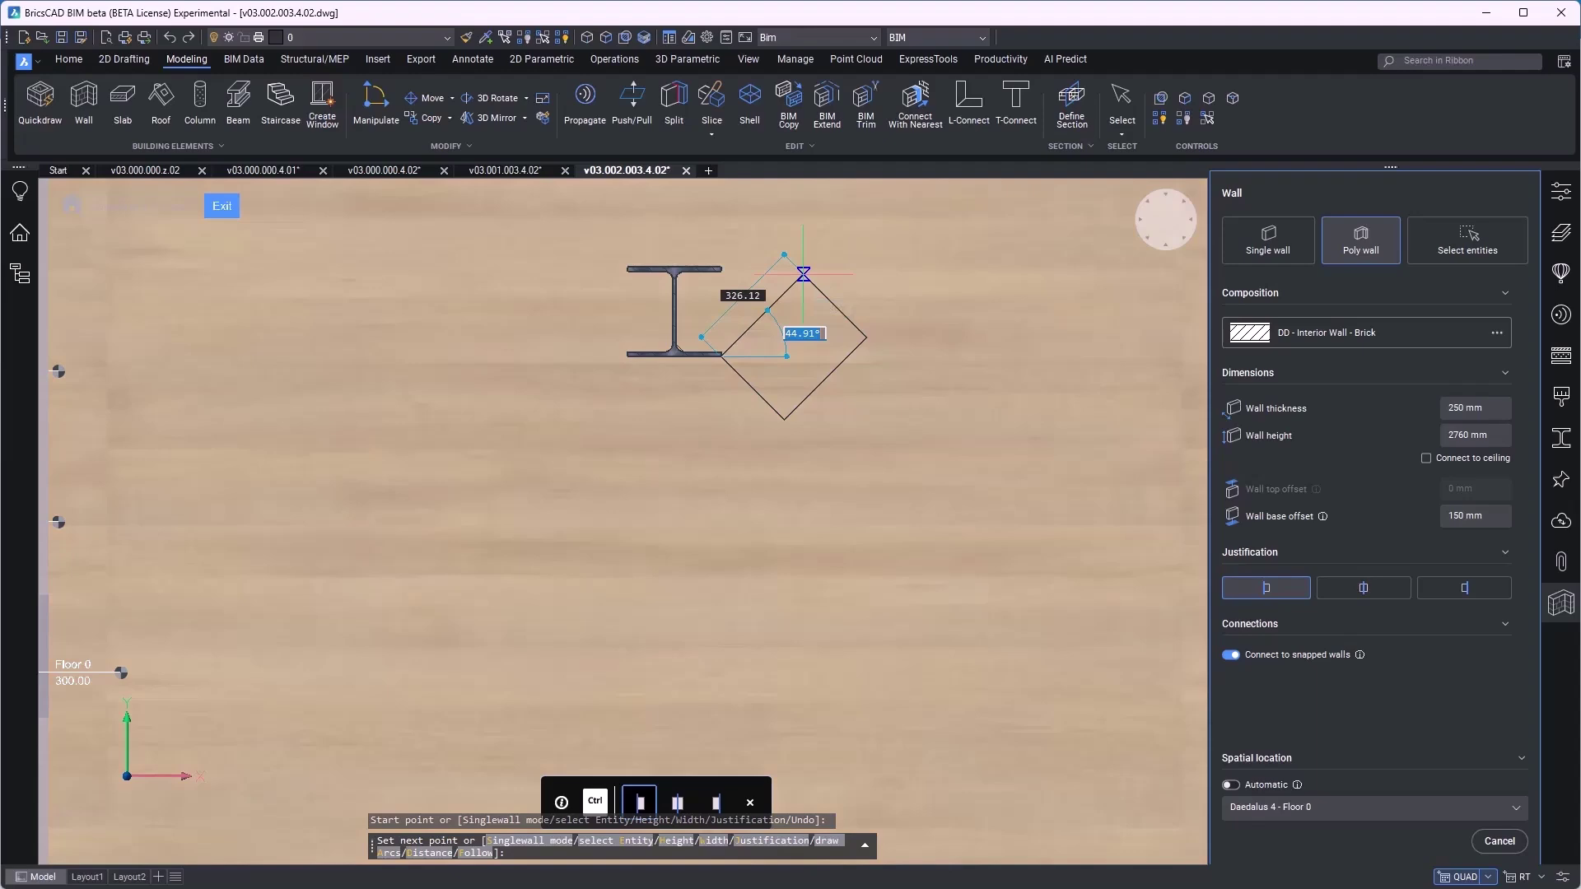
key("Tab")
type("45")
key("Tab")
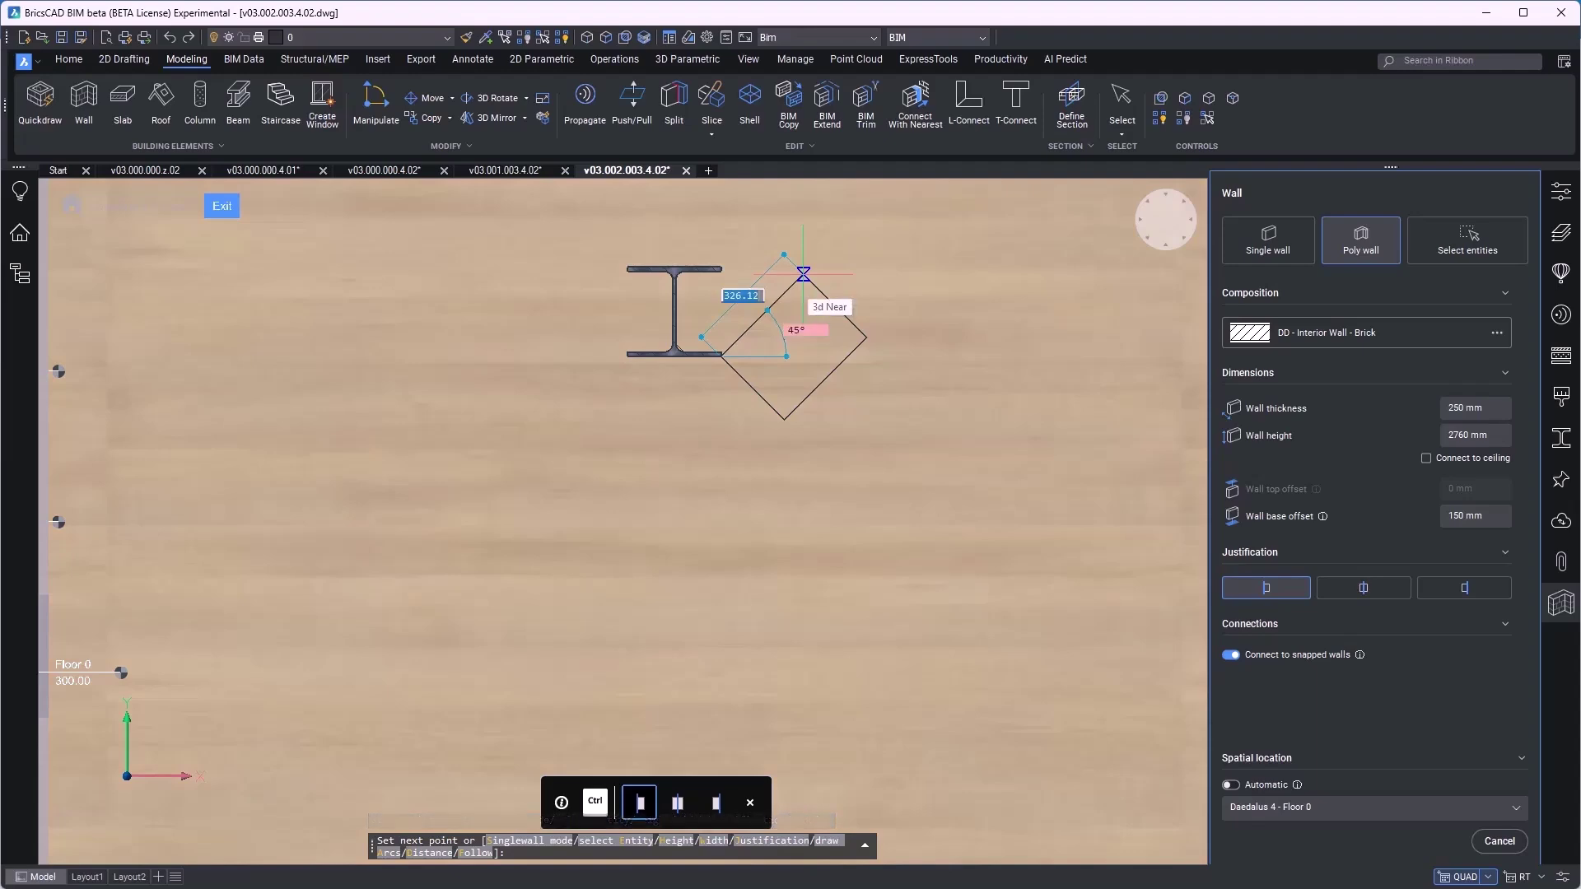
scroll(803, 273, "down", 5)
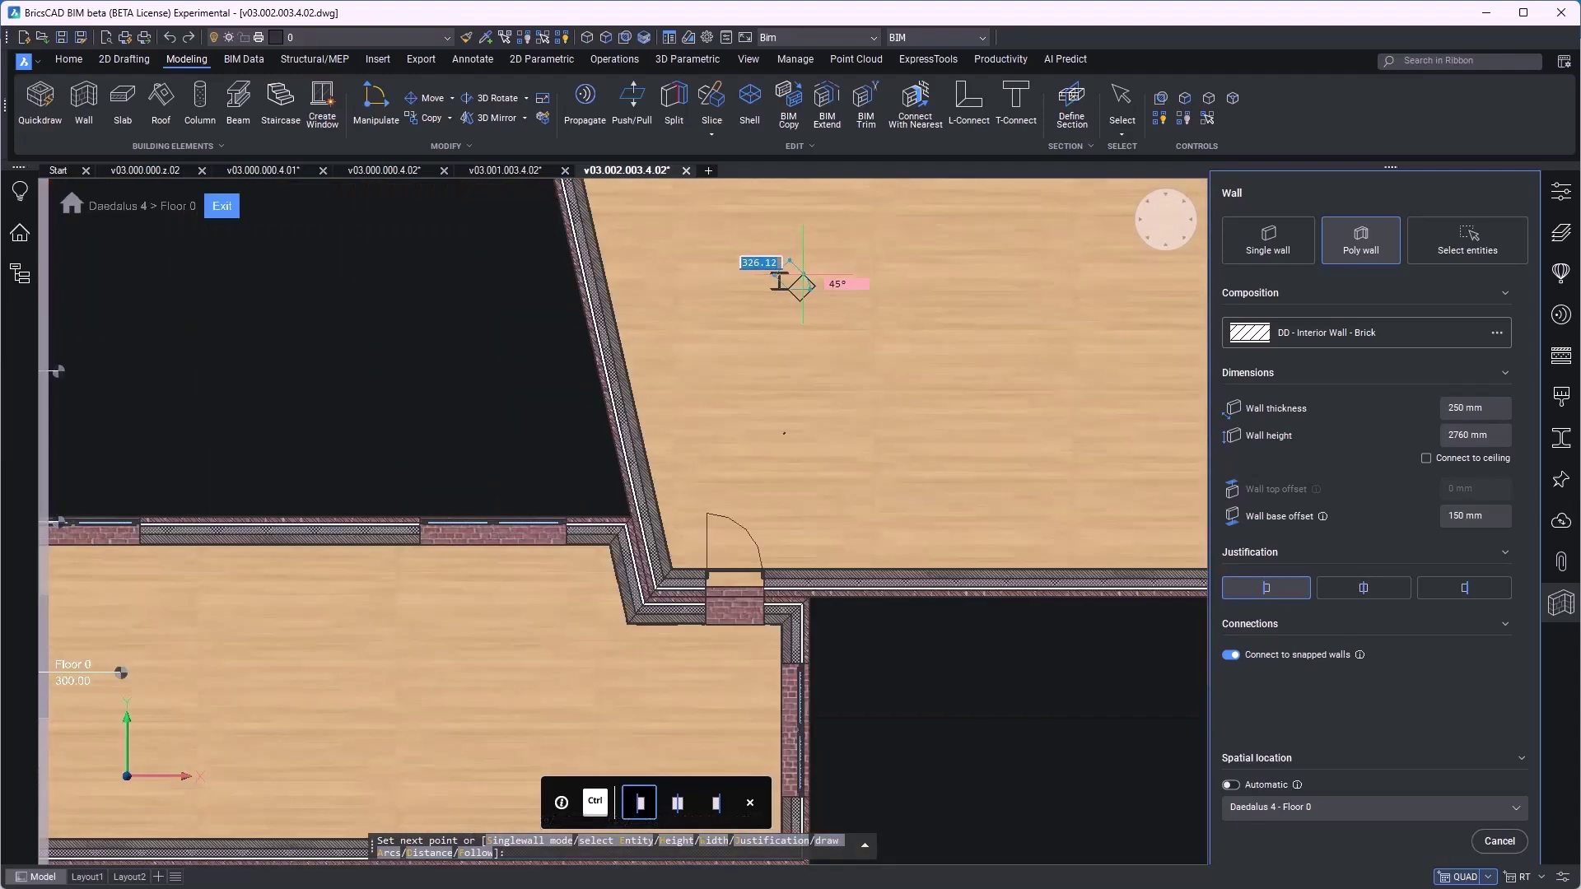
key("Return")
key("Return")
scroll(739, 326, "down", 5)
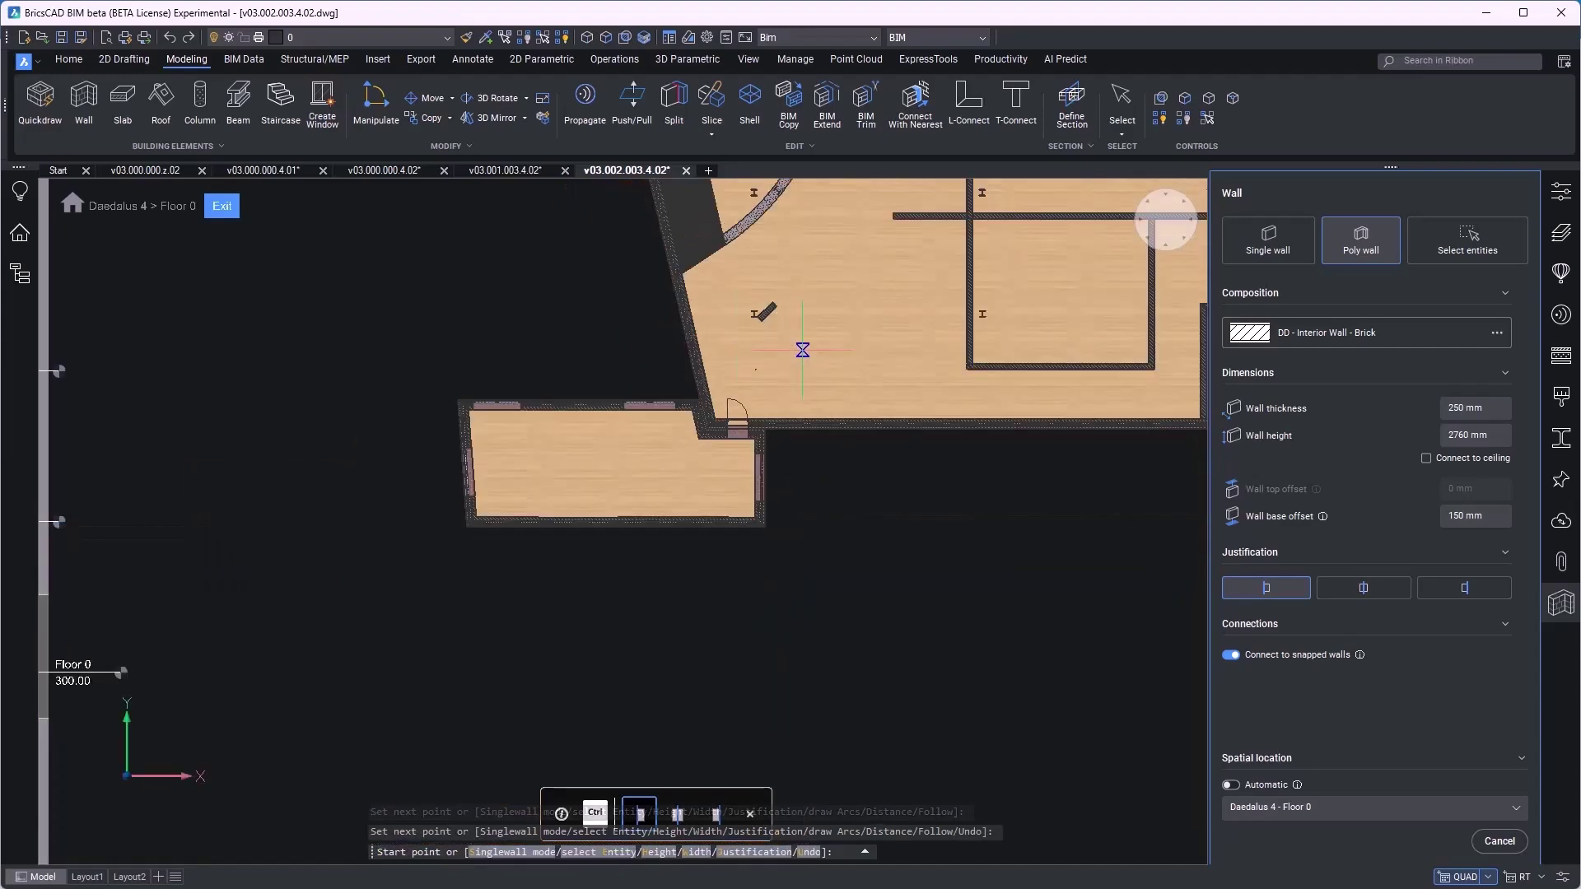
scroll(724, 346, "up", 5)
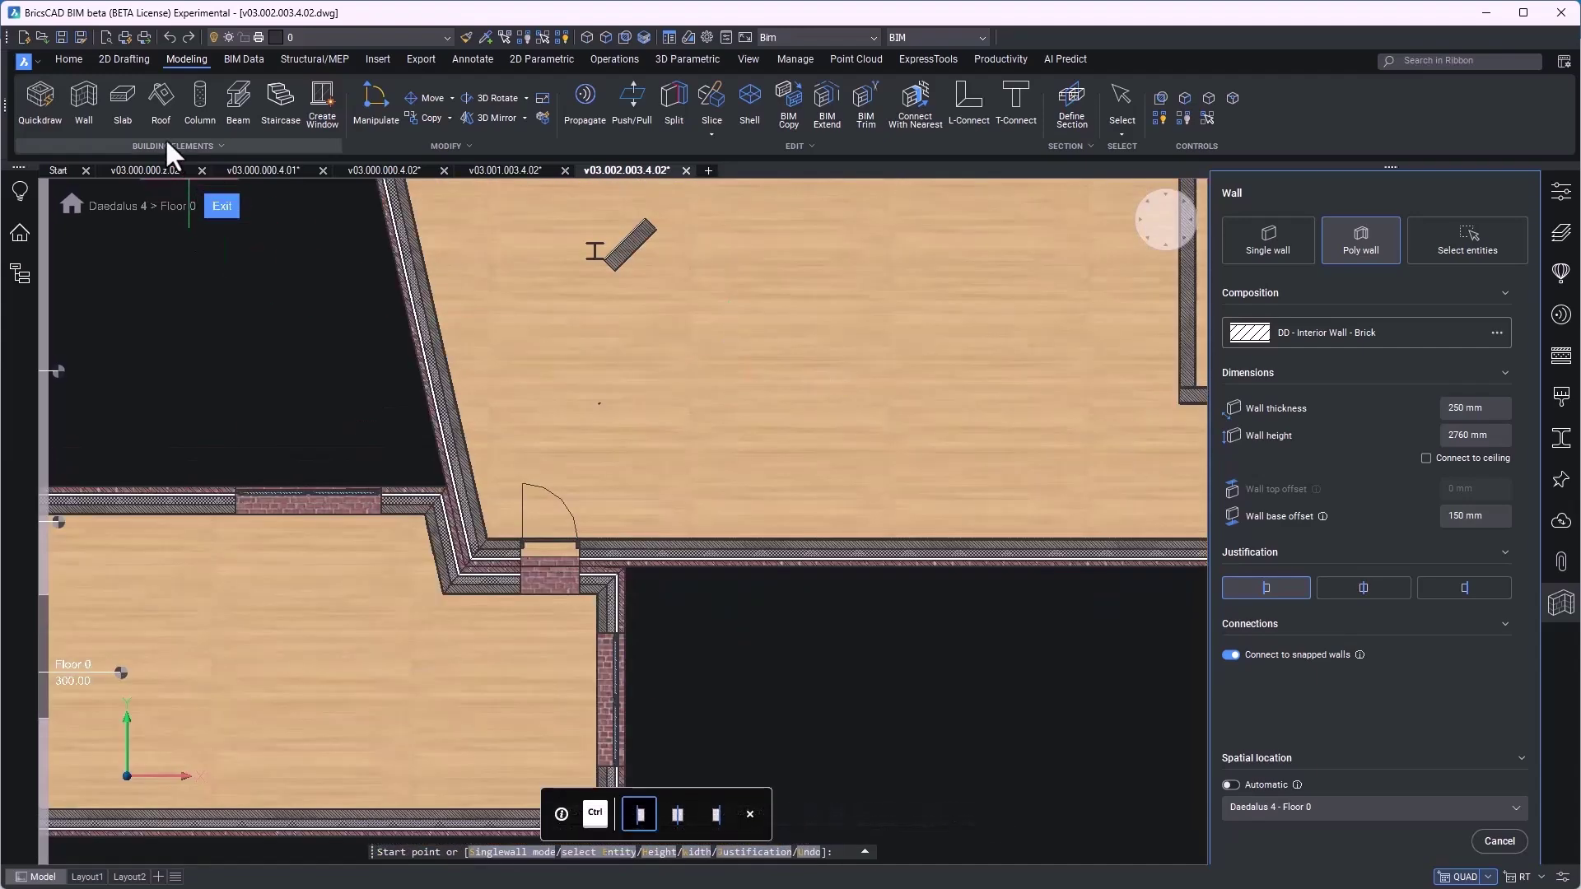
Step: Draw a second wall from the diagonal wall's end down to the bottom wall
left_click(85, 99)
scroll(622, 312, "up", 5)
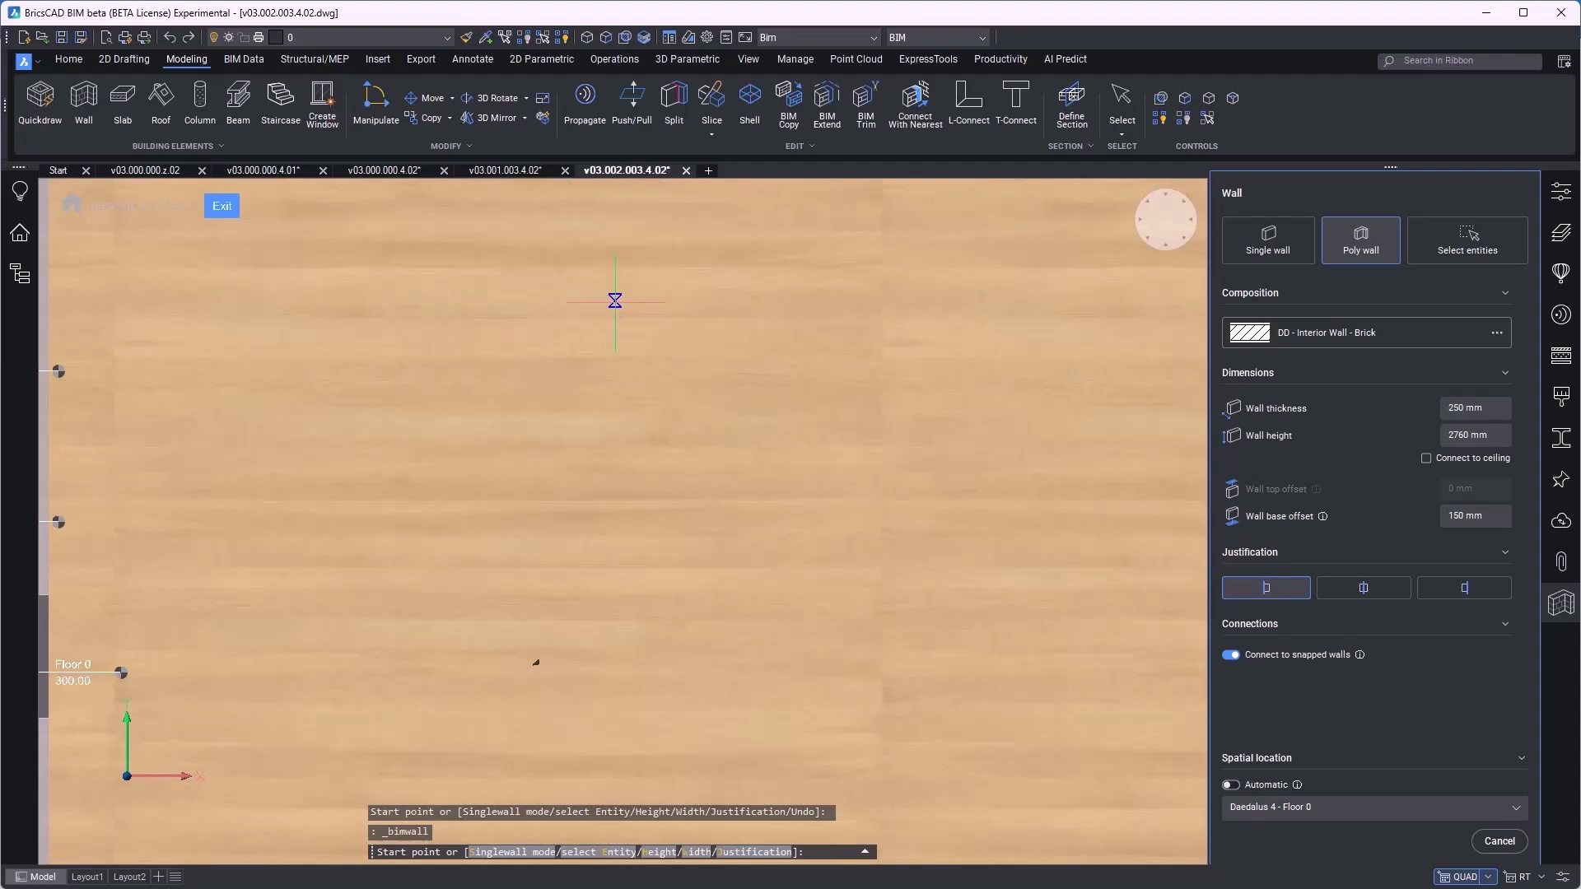
scroll(615, 300, "down", 3)
scroll(615, 300, "up", 4)
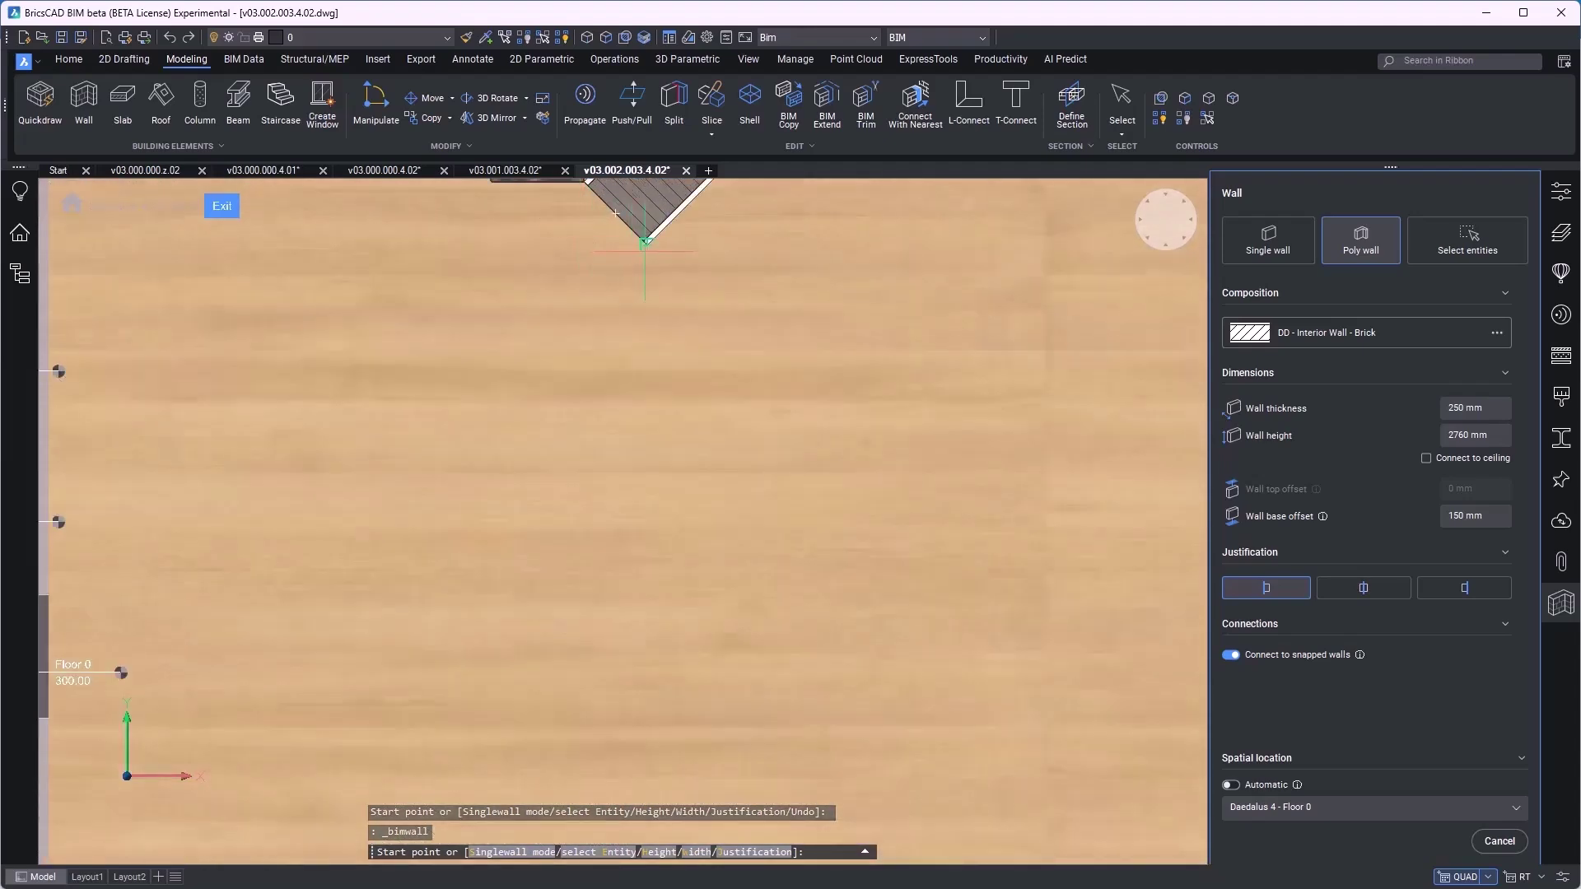
left_click(644, 244)
scroll(639, 342, "down", 1)
scroll(638, 342, "down", 2)
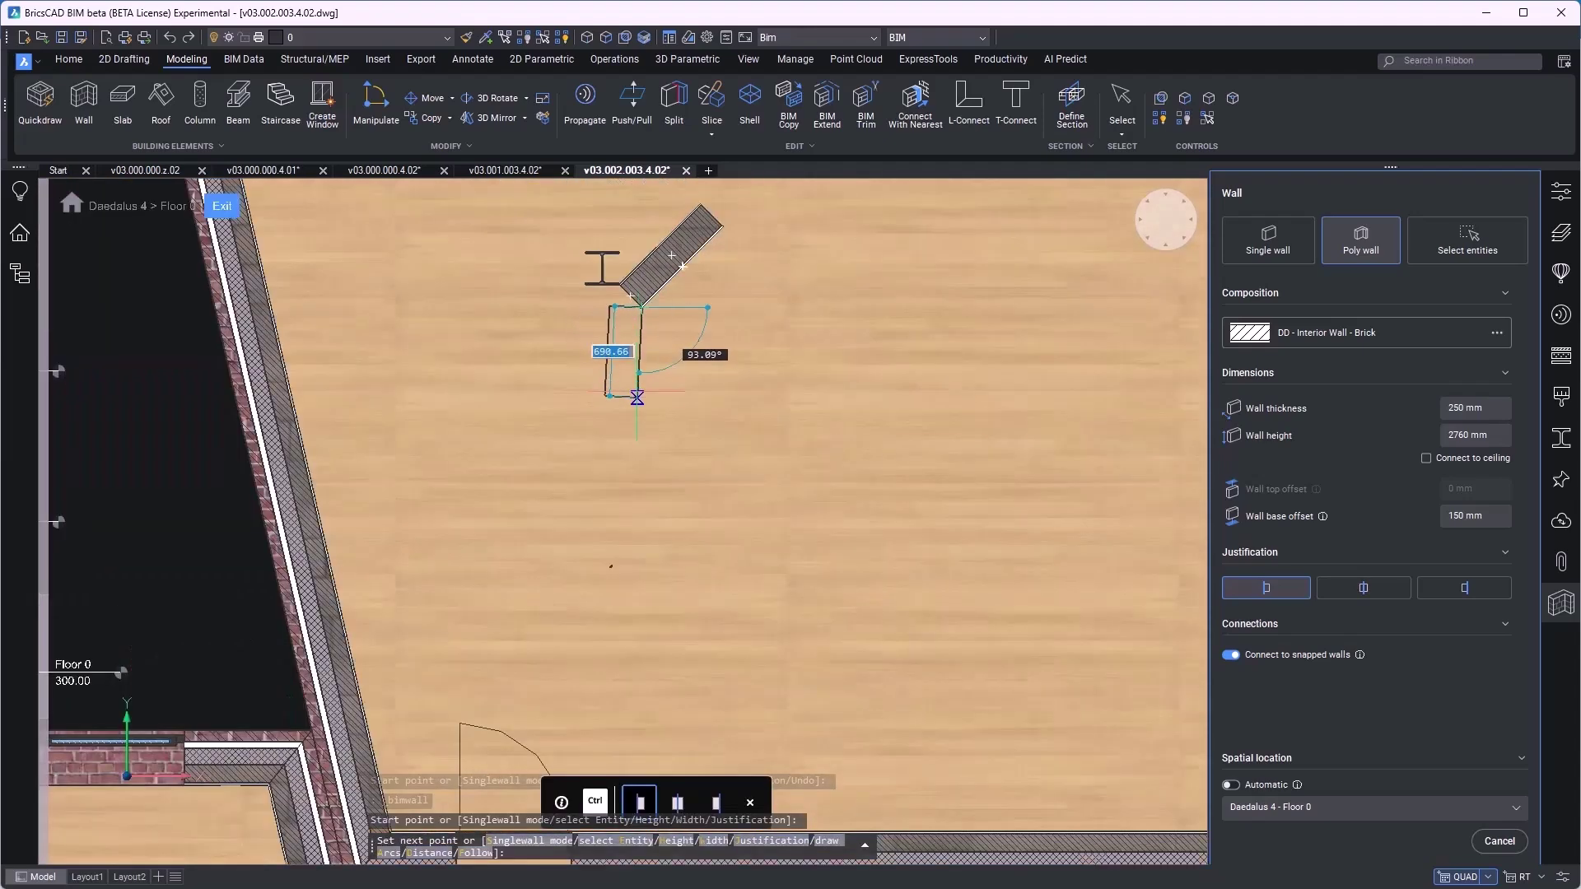
scroll(626, 568, "up", 1)
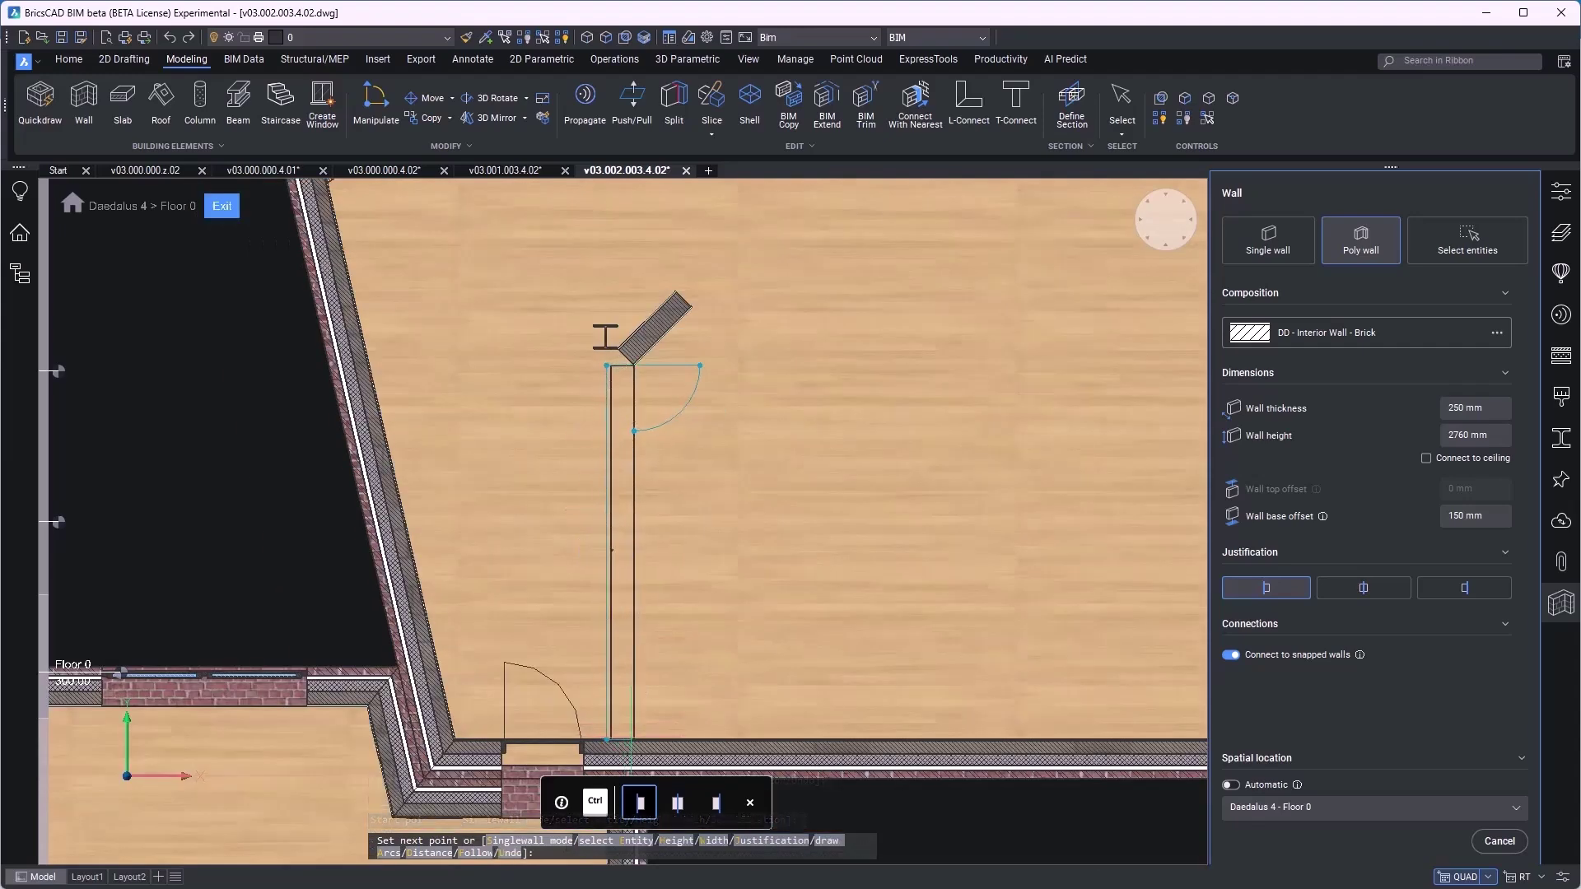
left_click(632, 737)
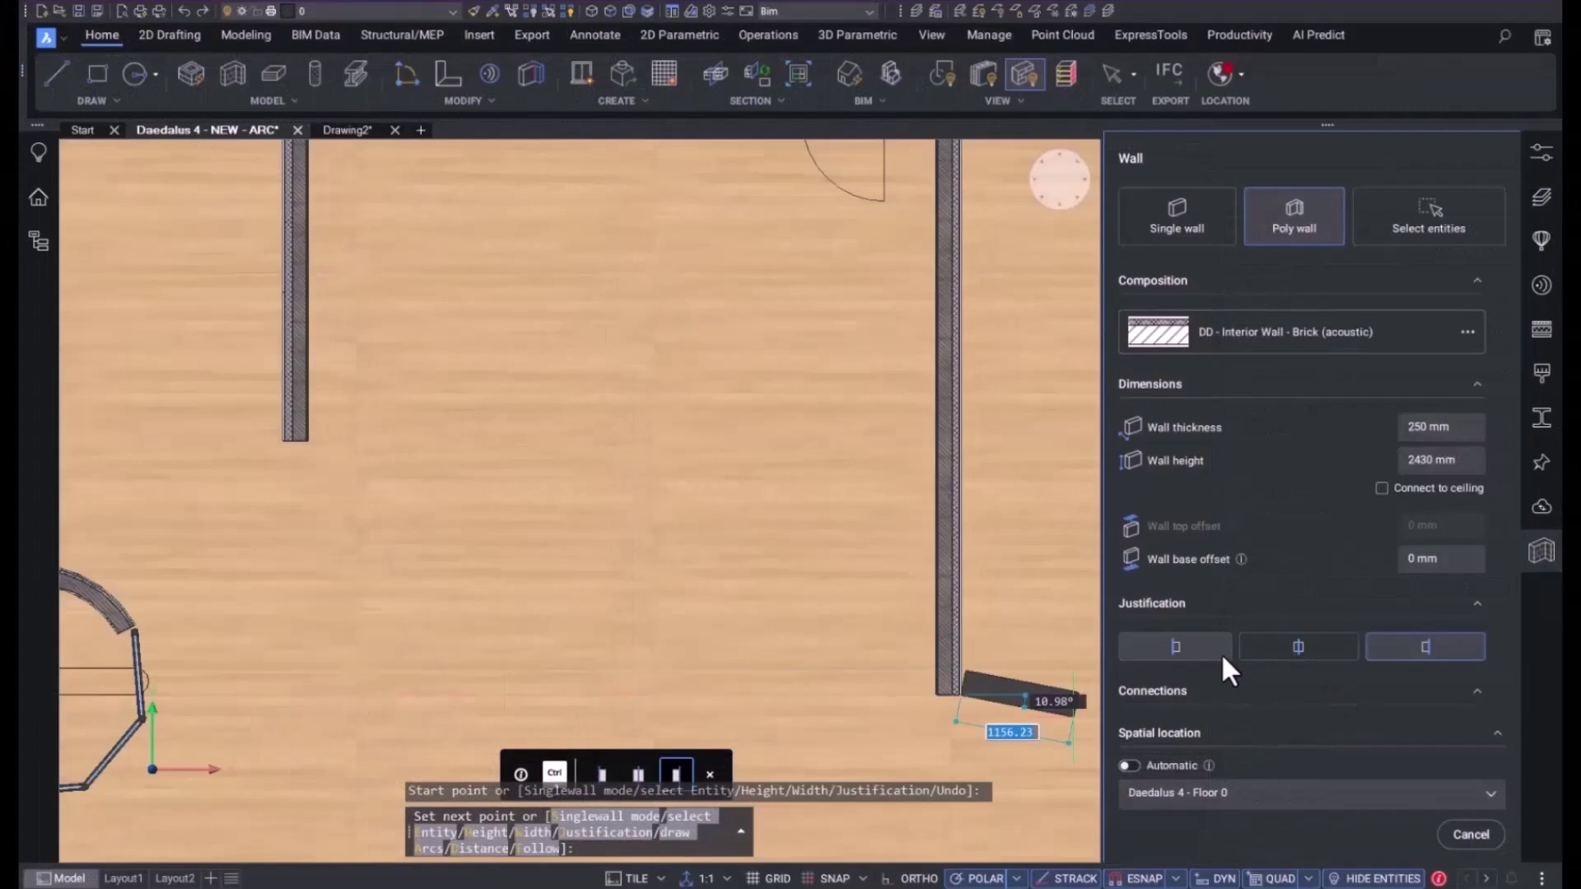
Step: Complete the left-aligned poly wall with horizontal and vertical segments ending at the left wall
left_click(1223, 654)
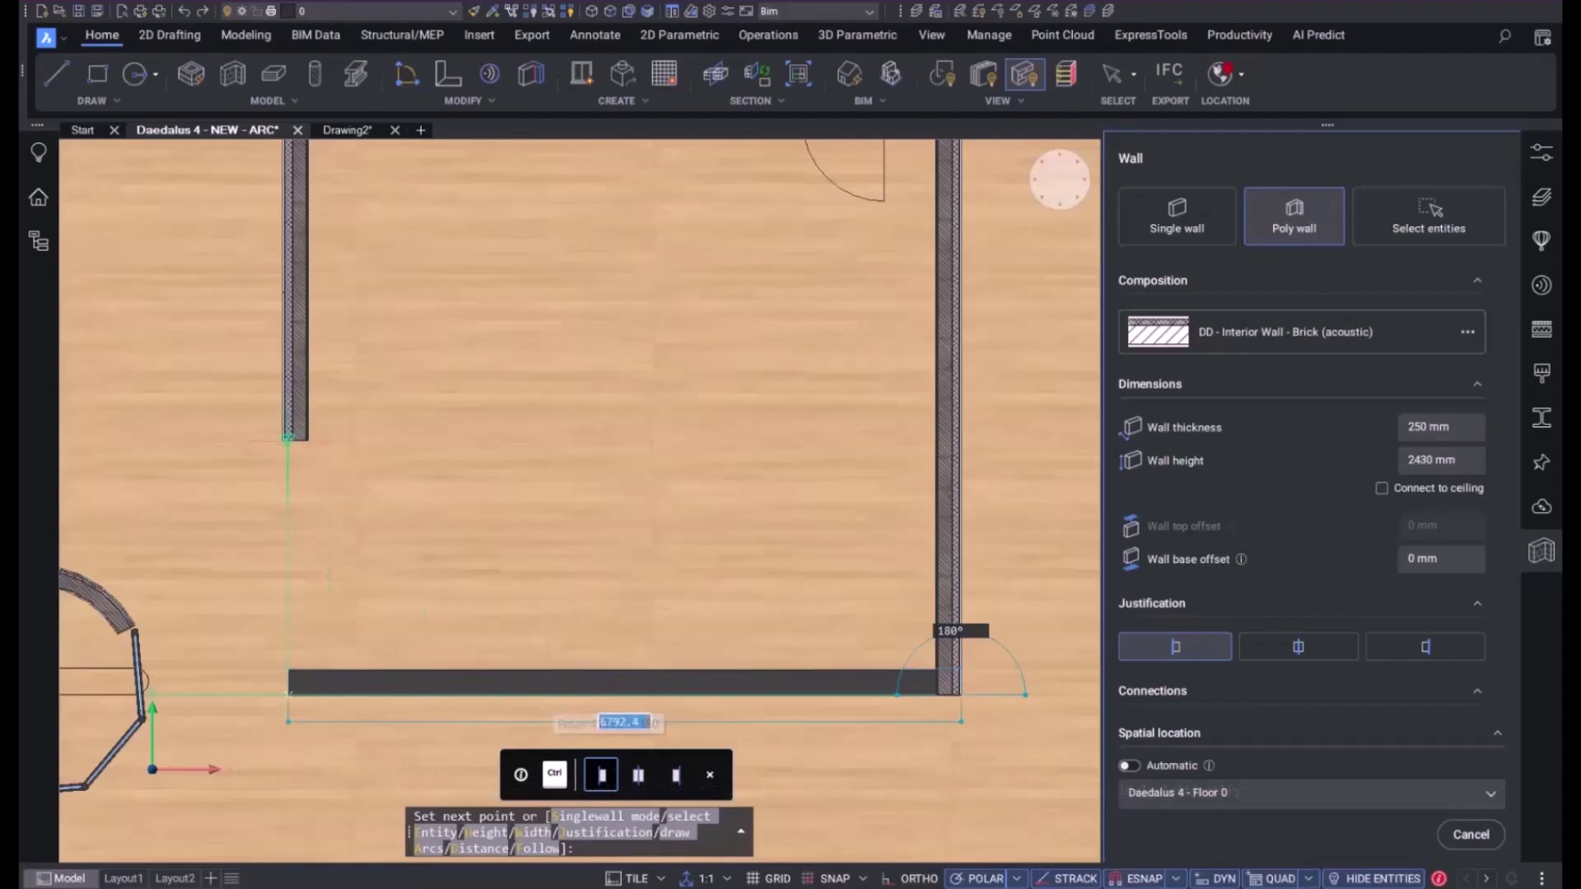
left_click(426, 695)
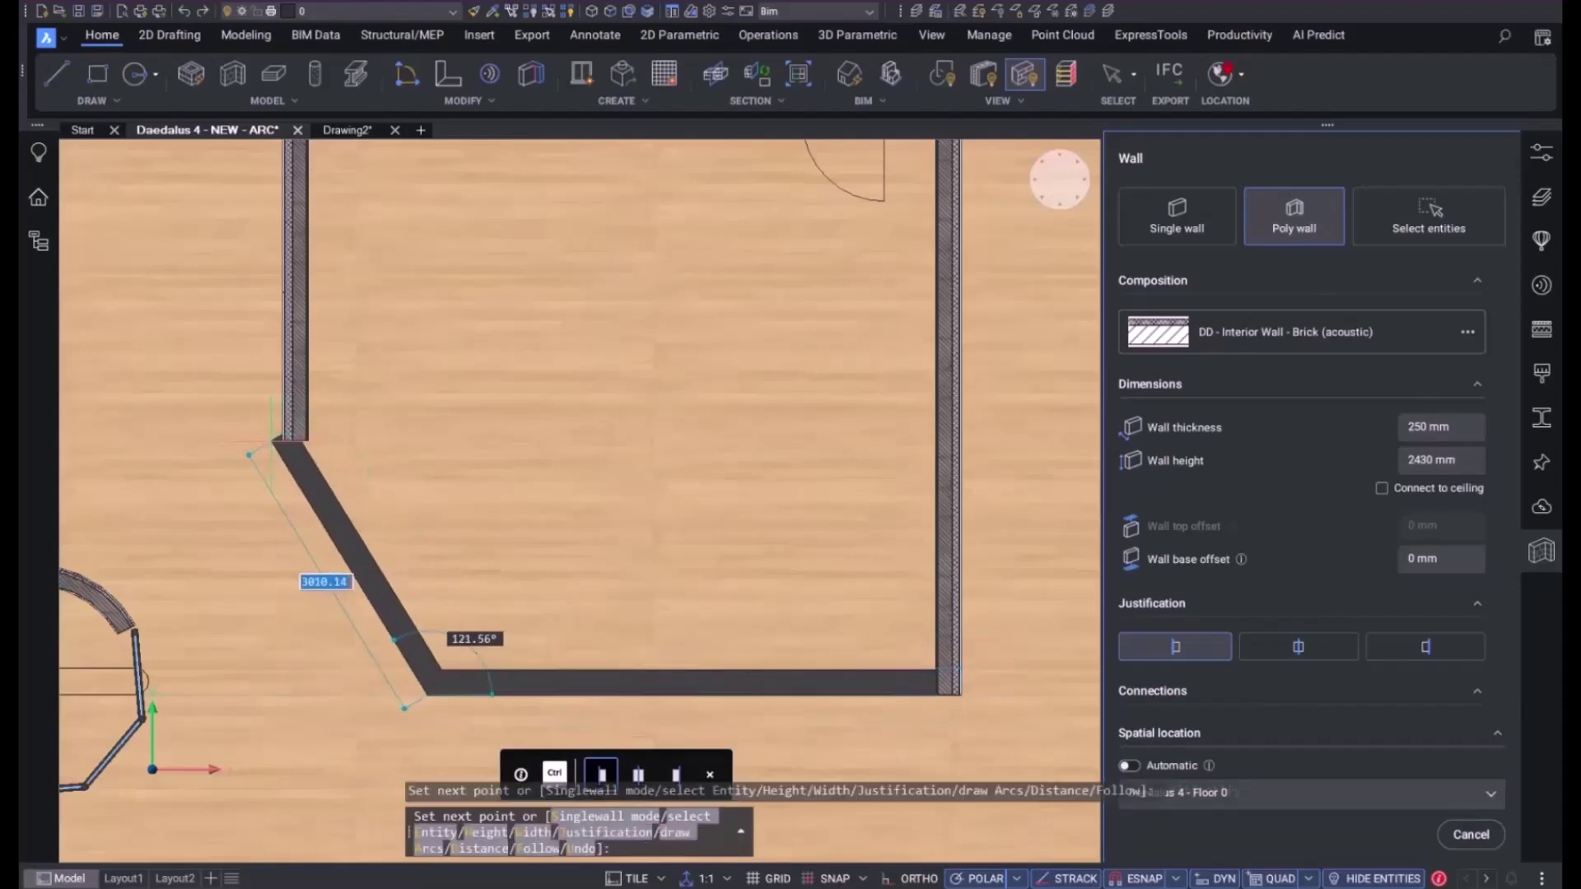
left_click(282, 442)
key("Return")
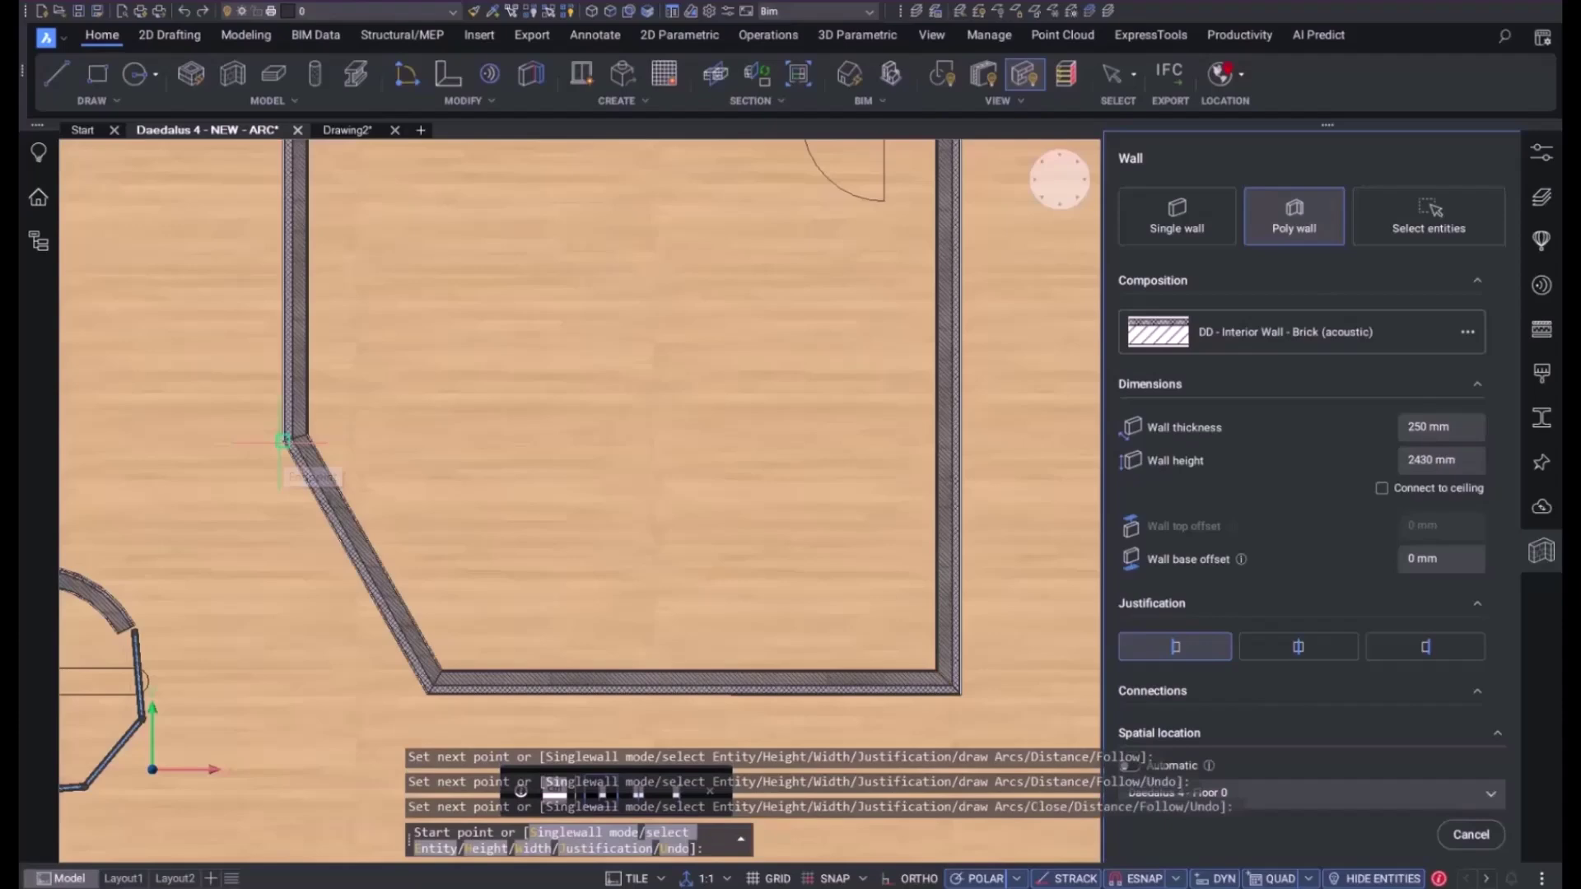
key("Return")
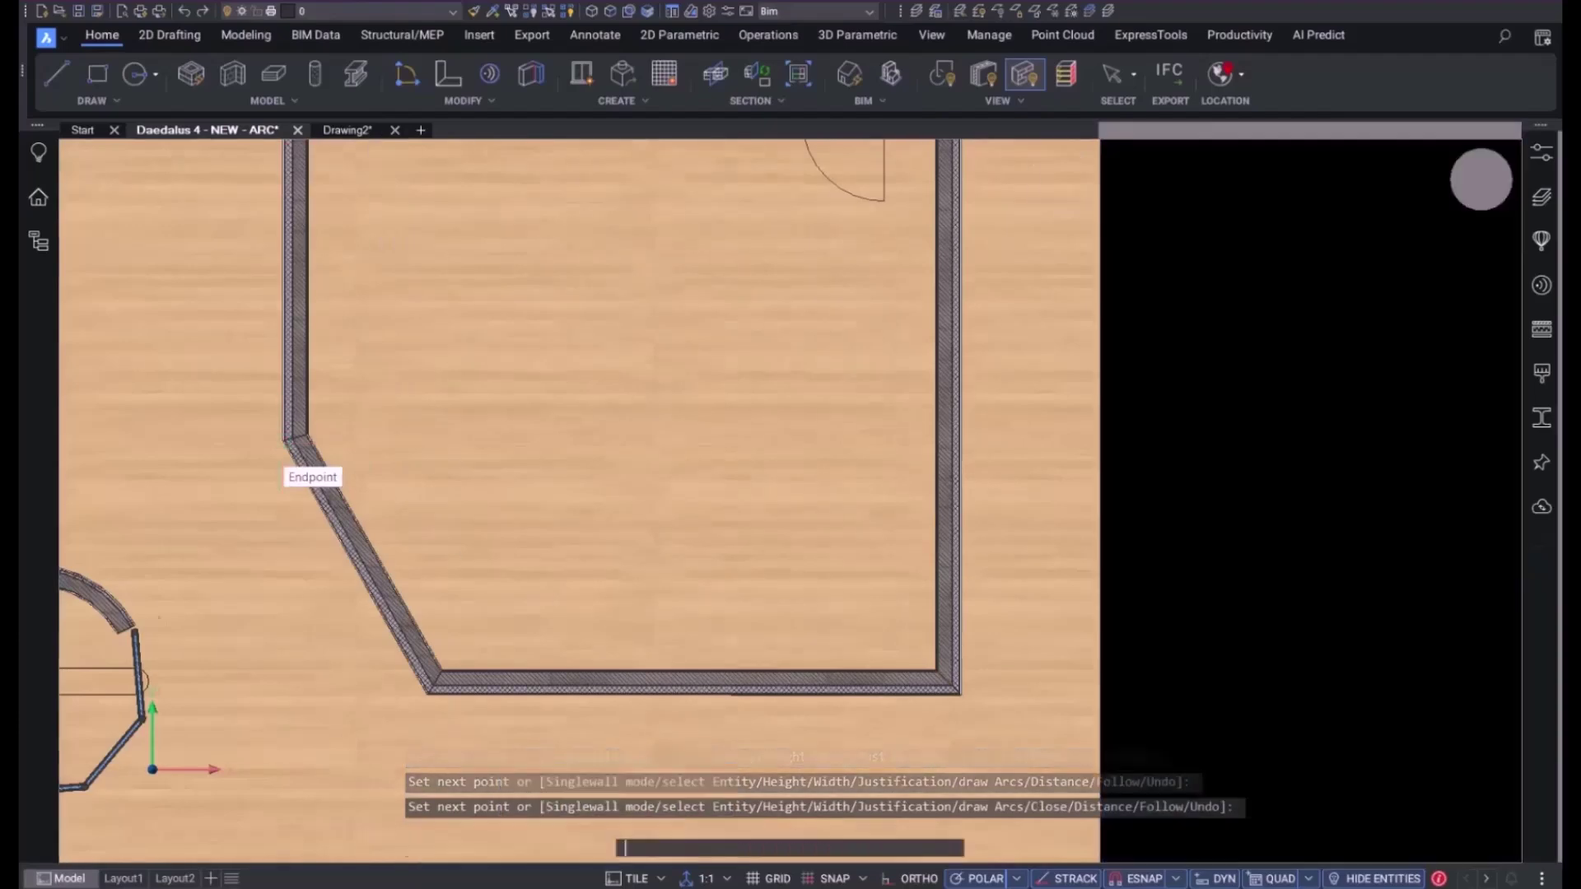
middle_click_drag(976, 264, 975, 389)
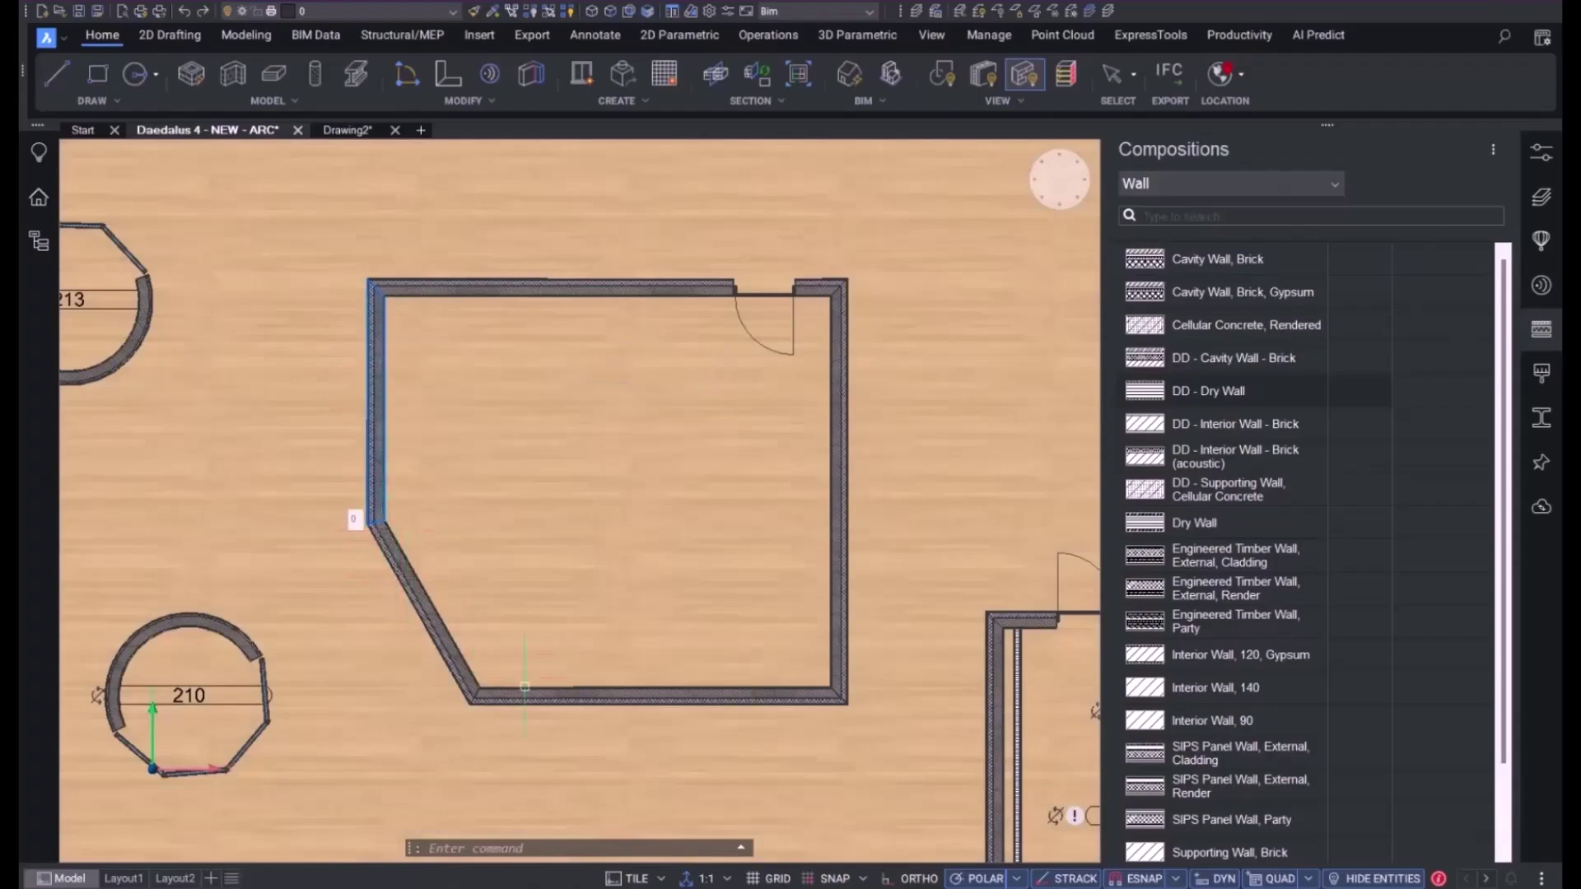
Step: Apply DD - Dry Wall to the new walls, accept the default reference face, and check connections individually
left_click(403, 568)
scroll(1068, 570, "up", 2)
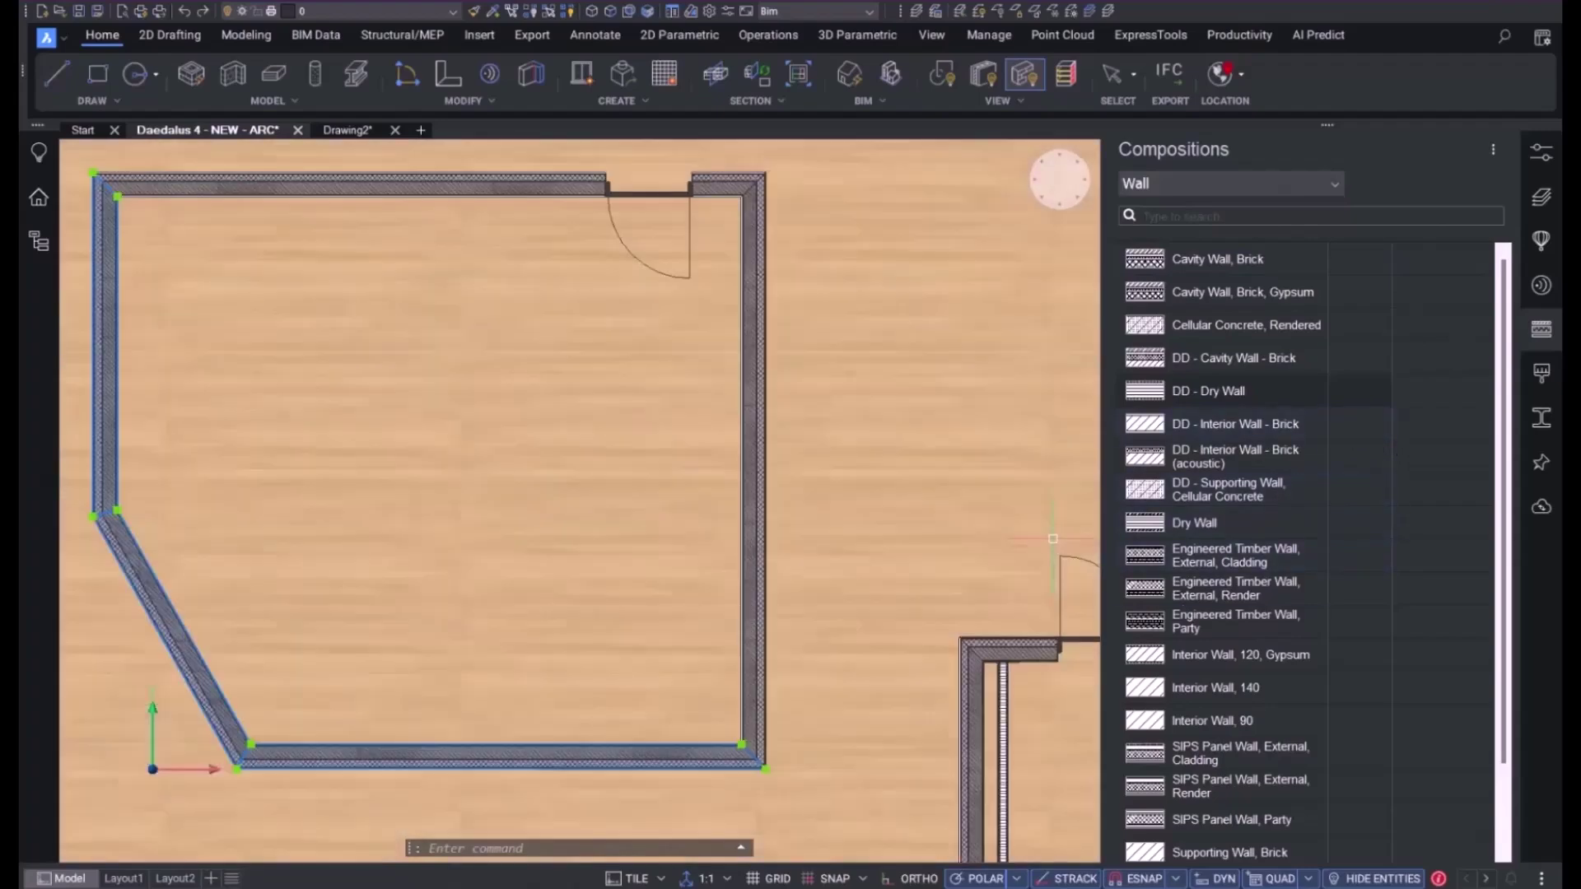
scroll(1068, 570, "down", 2)
left_click_drag(898, 667, 780, 702)
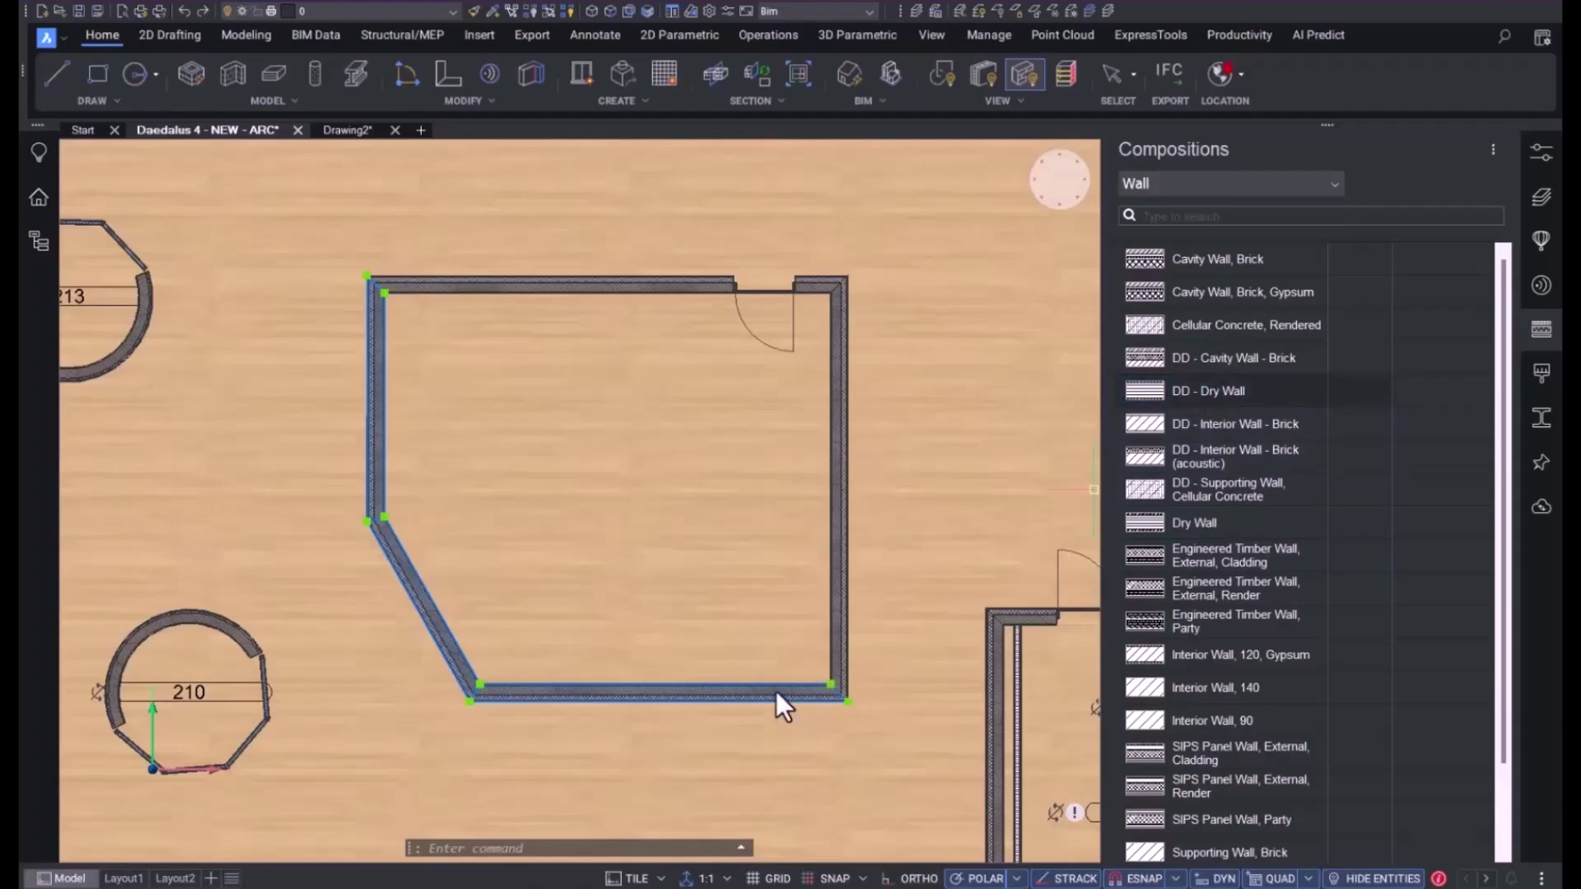
scroll(823, 696, "up", 5)
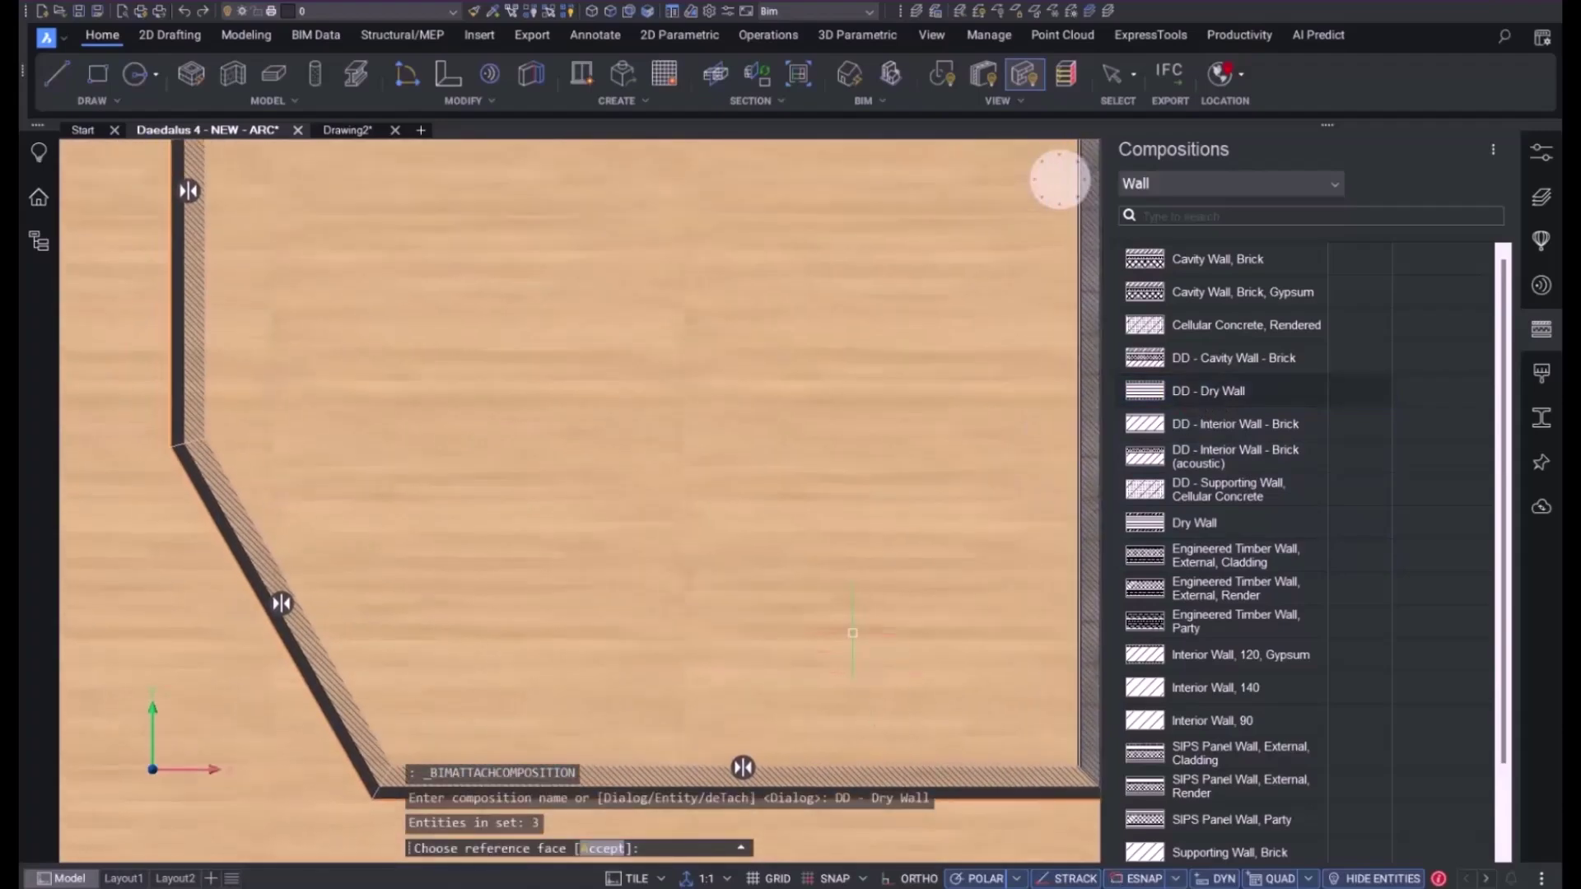
key("Return")
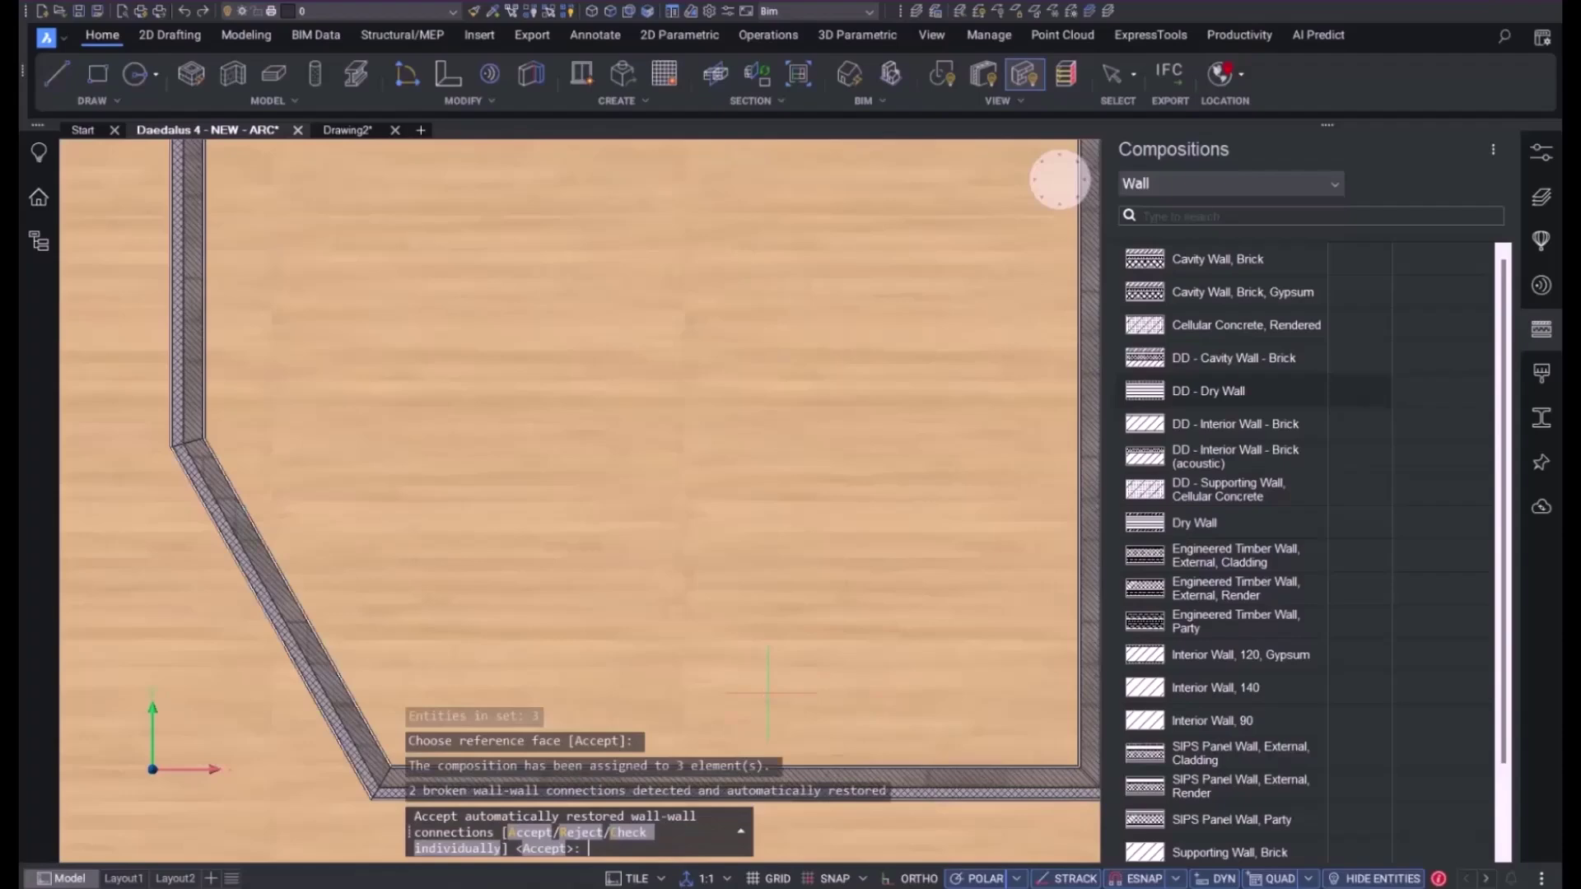
scroll(692, 720, "up", 2)
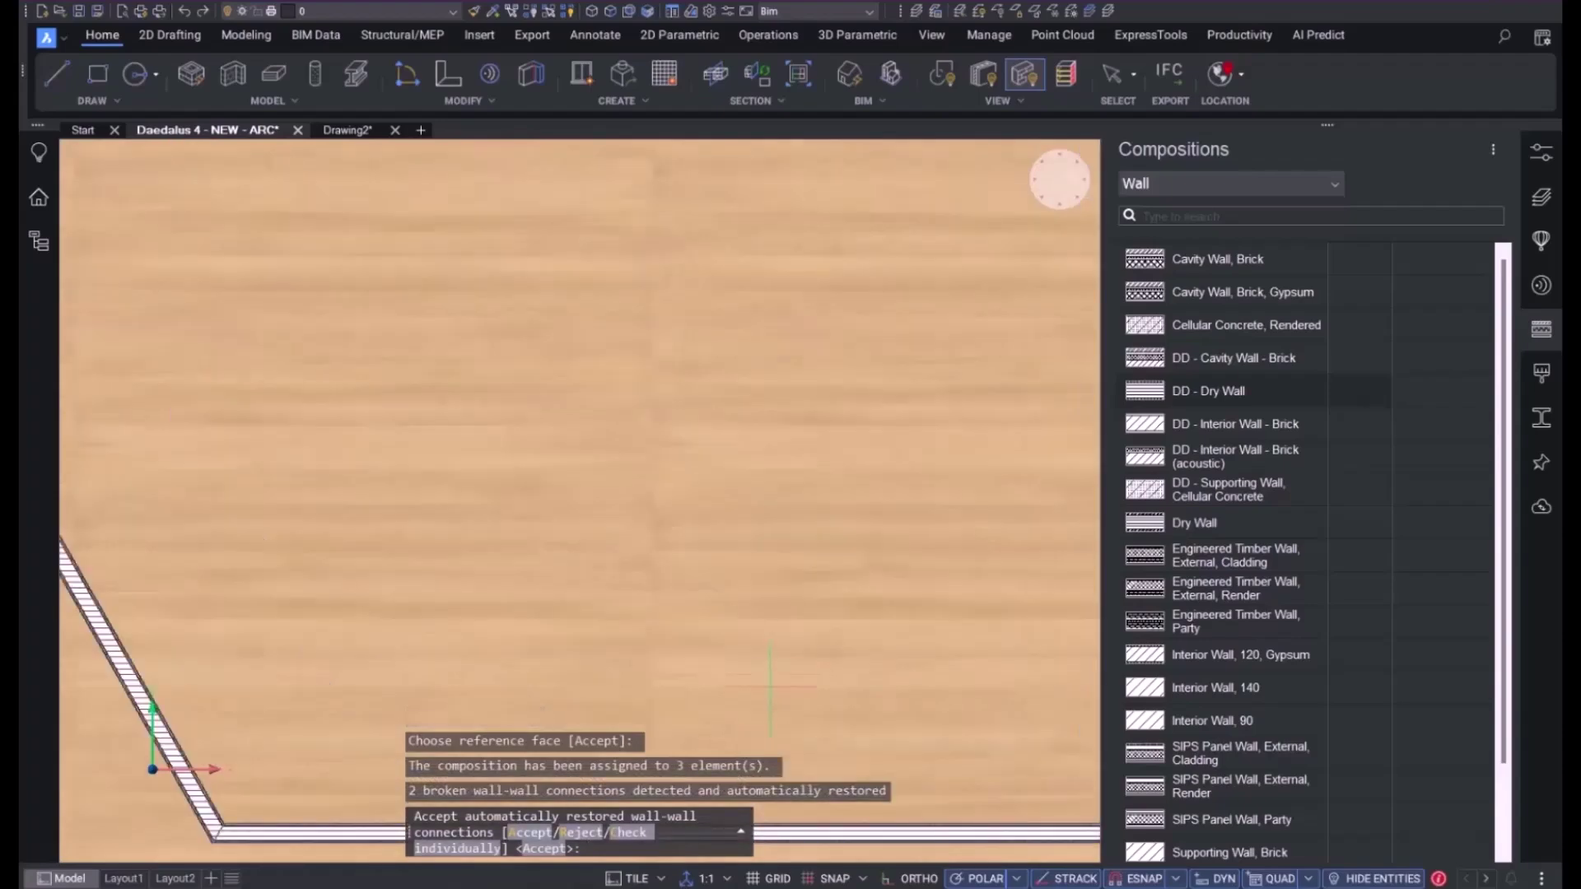
left_click(633, 833)
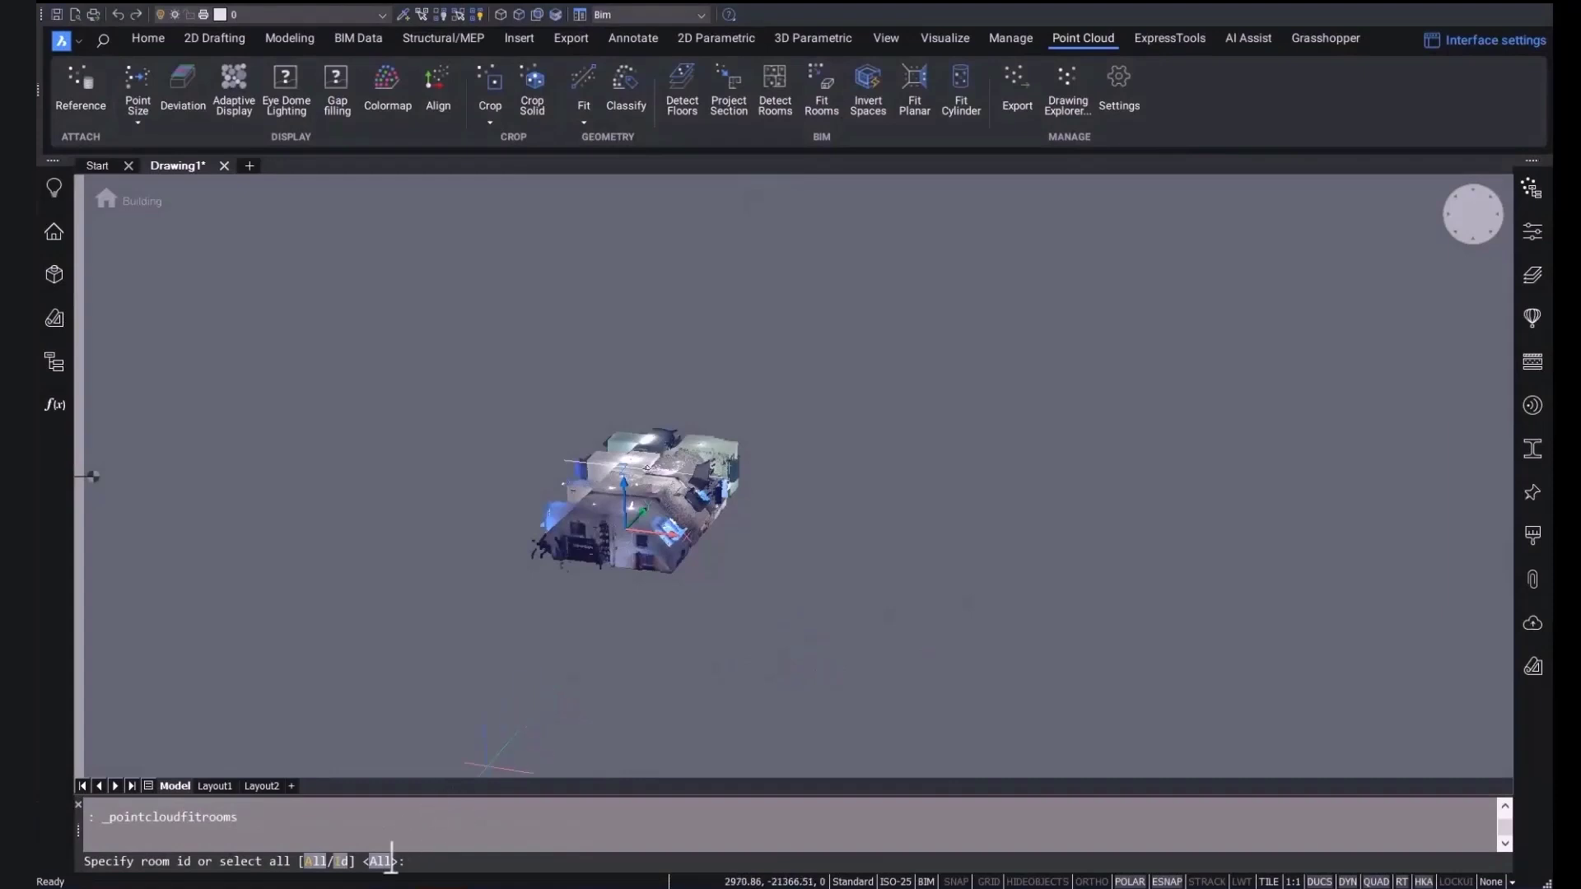
Step: Fit solids to all 4 scanned rooms using perpendicular walls only, then dismiss the completion notice
left_click(390, 860)
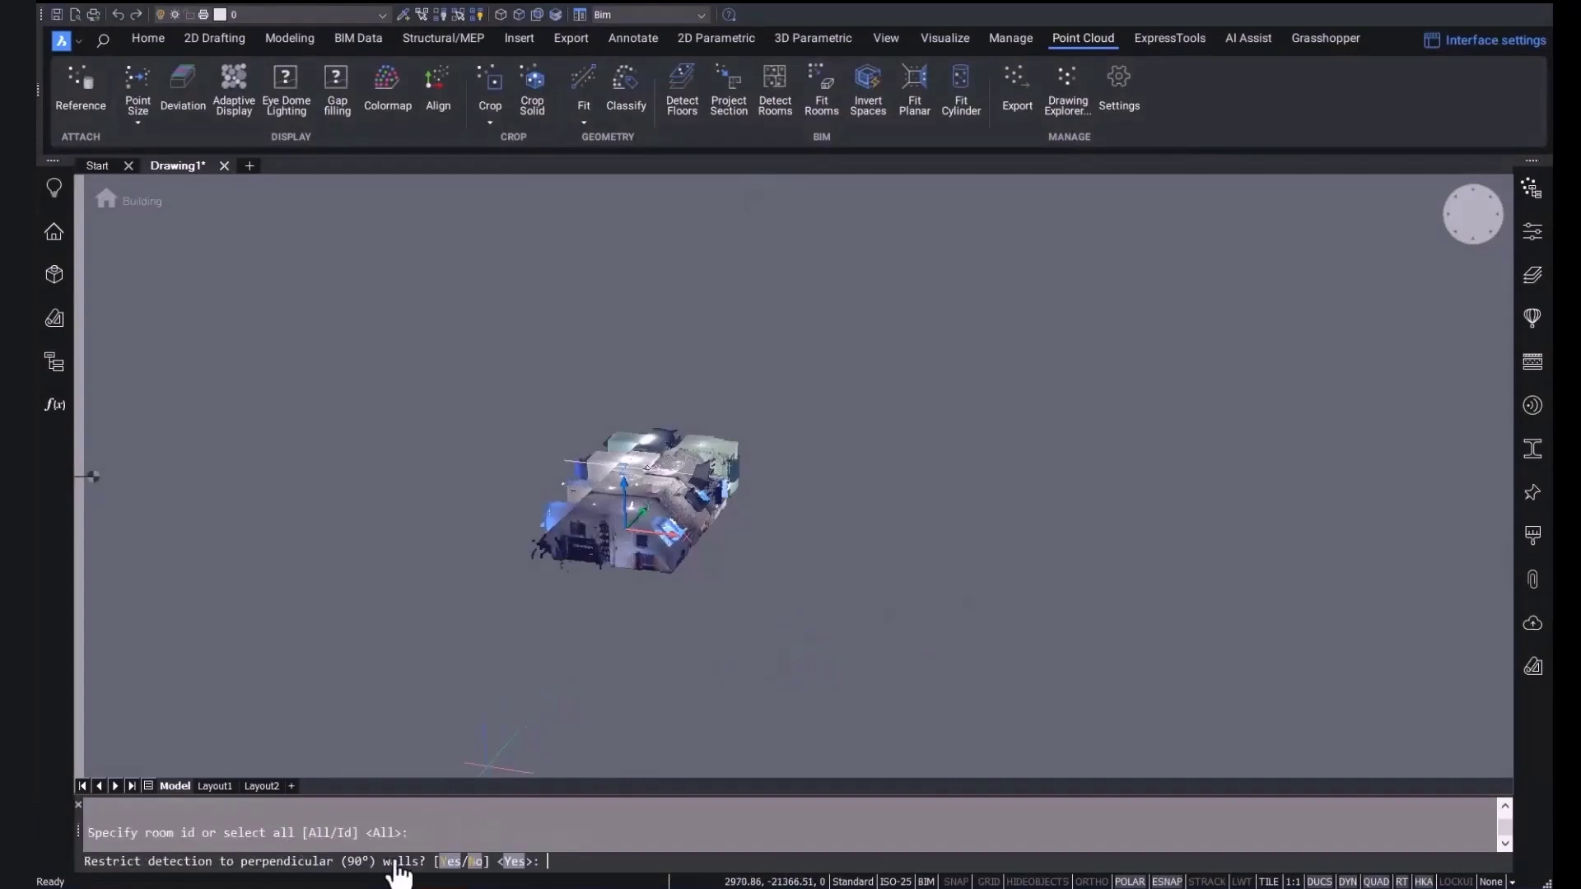
left_click(514, 861)
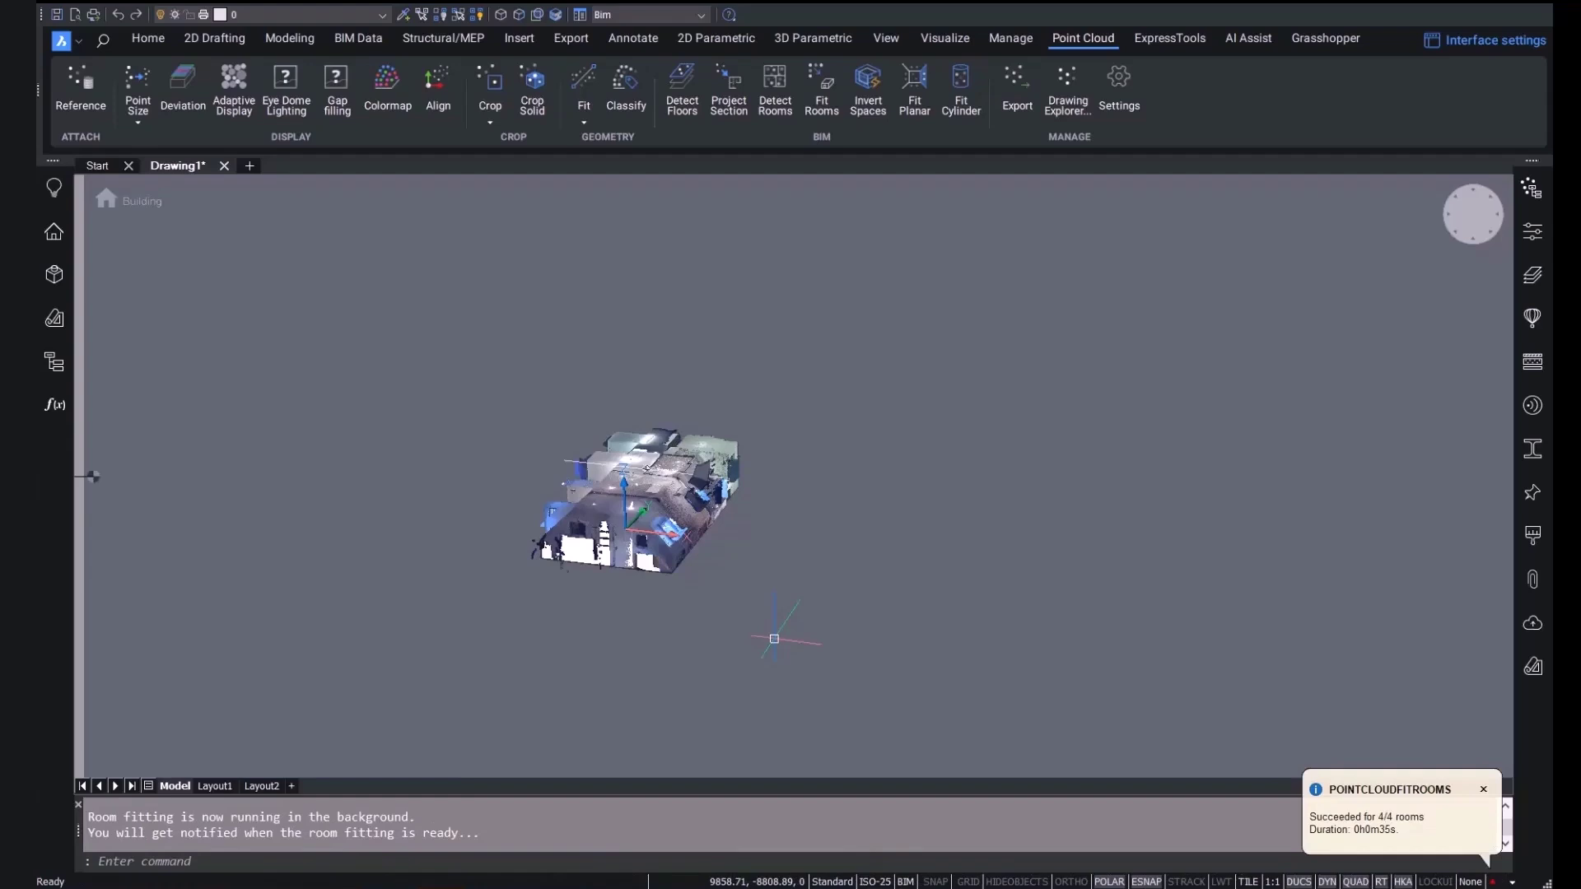
left_click(1491, 789)
scroll(626, 510, "up", 5)
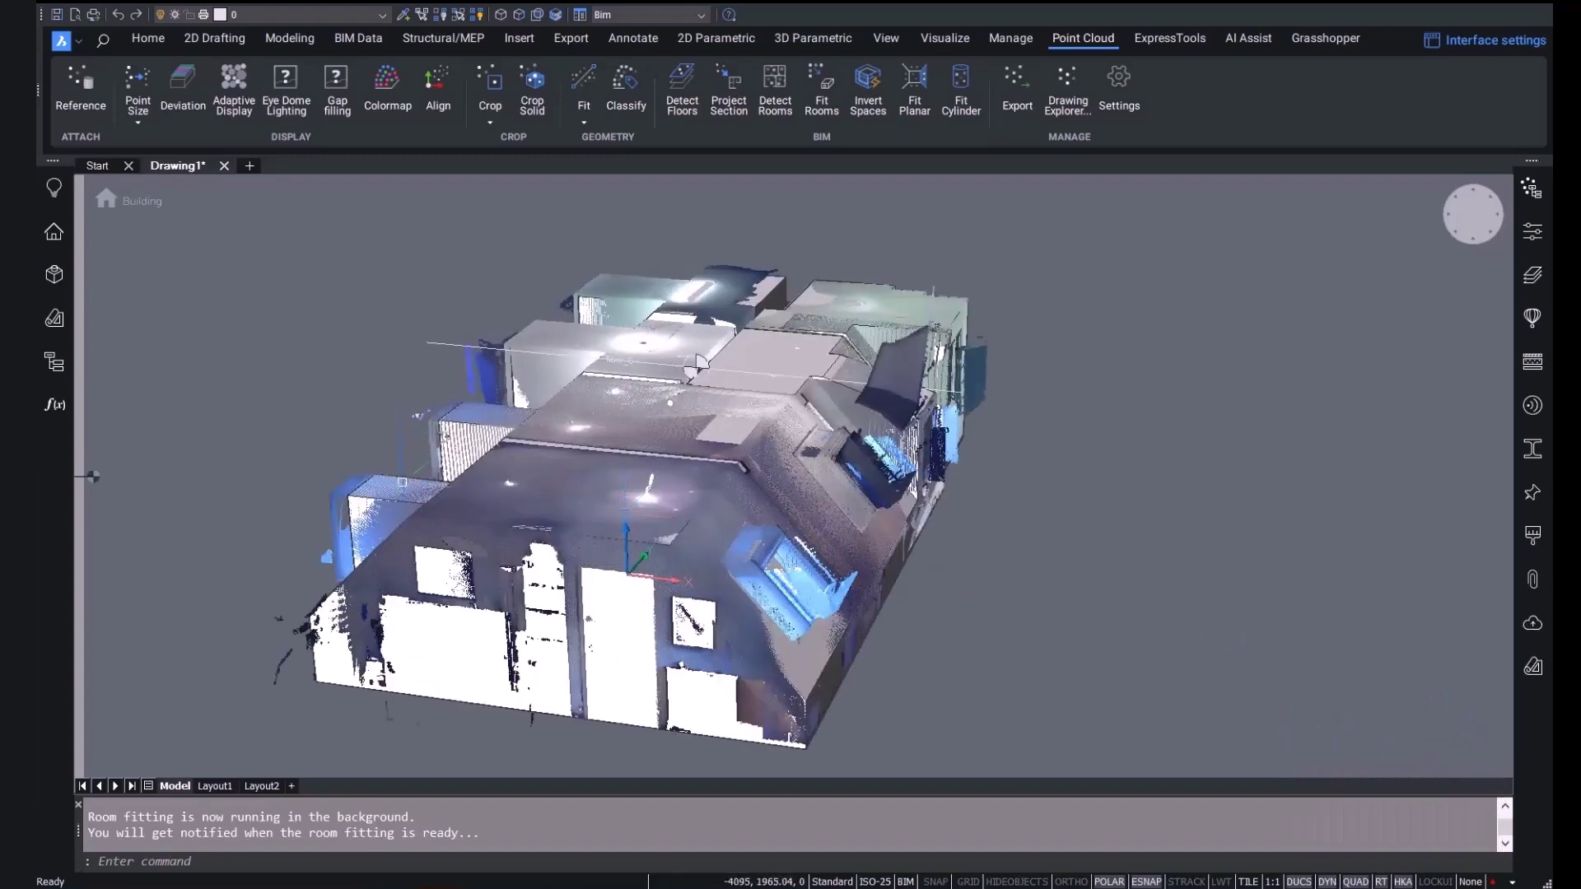
scroll(334, 535, "up", 3)
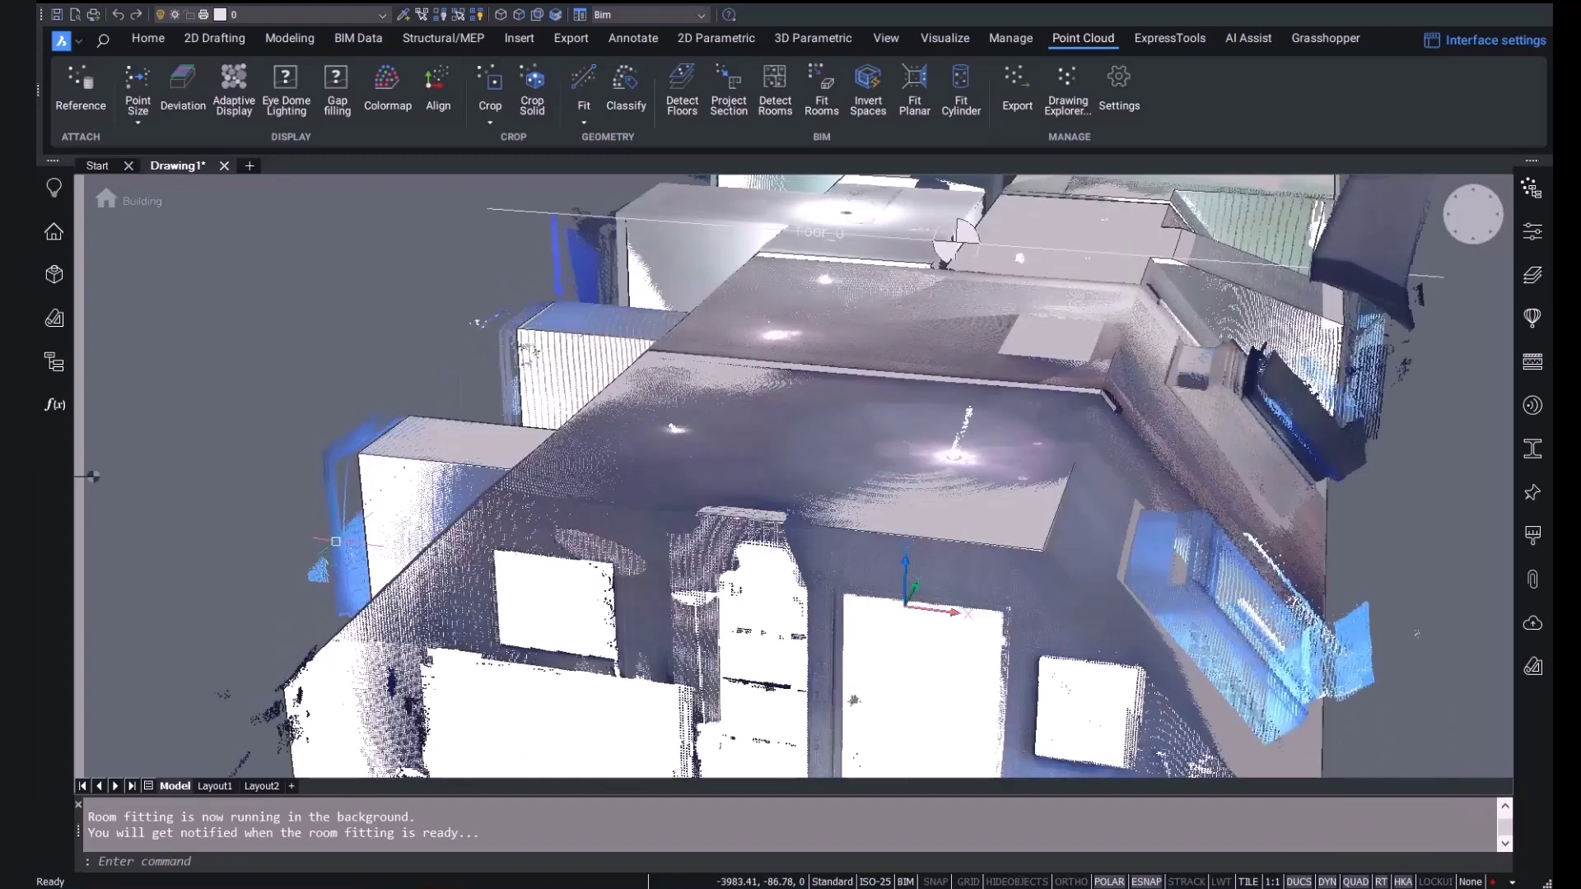
Step: Hide the point cloud and the section box to reveal the fitted room solids
left_click(362, 561)
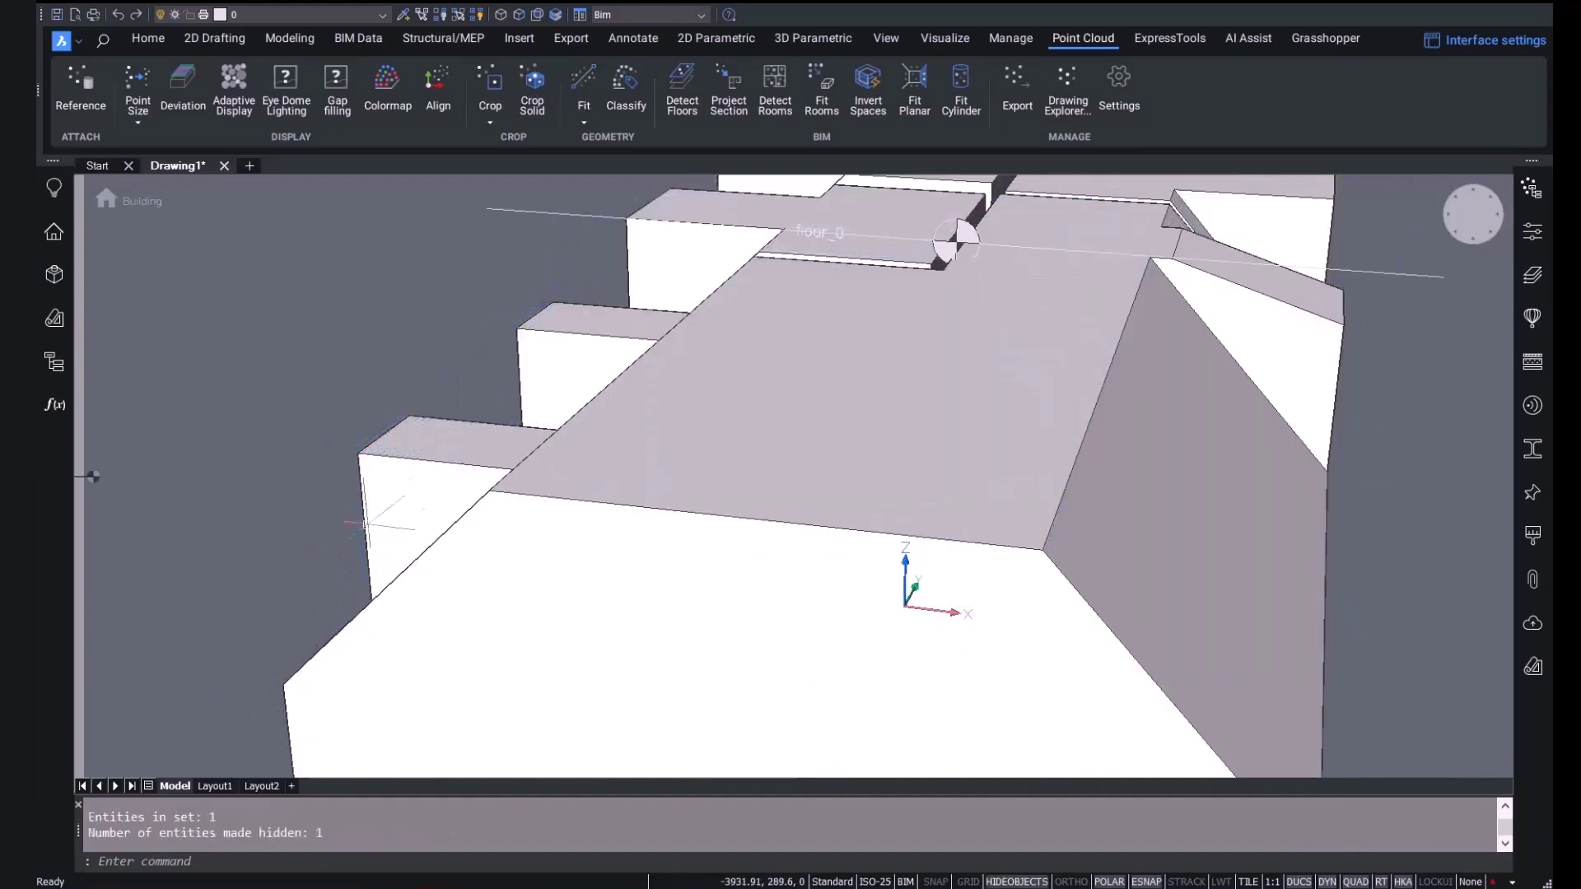
scroll(403, 461, "down", 5)
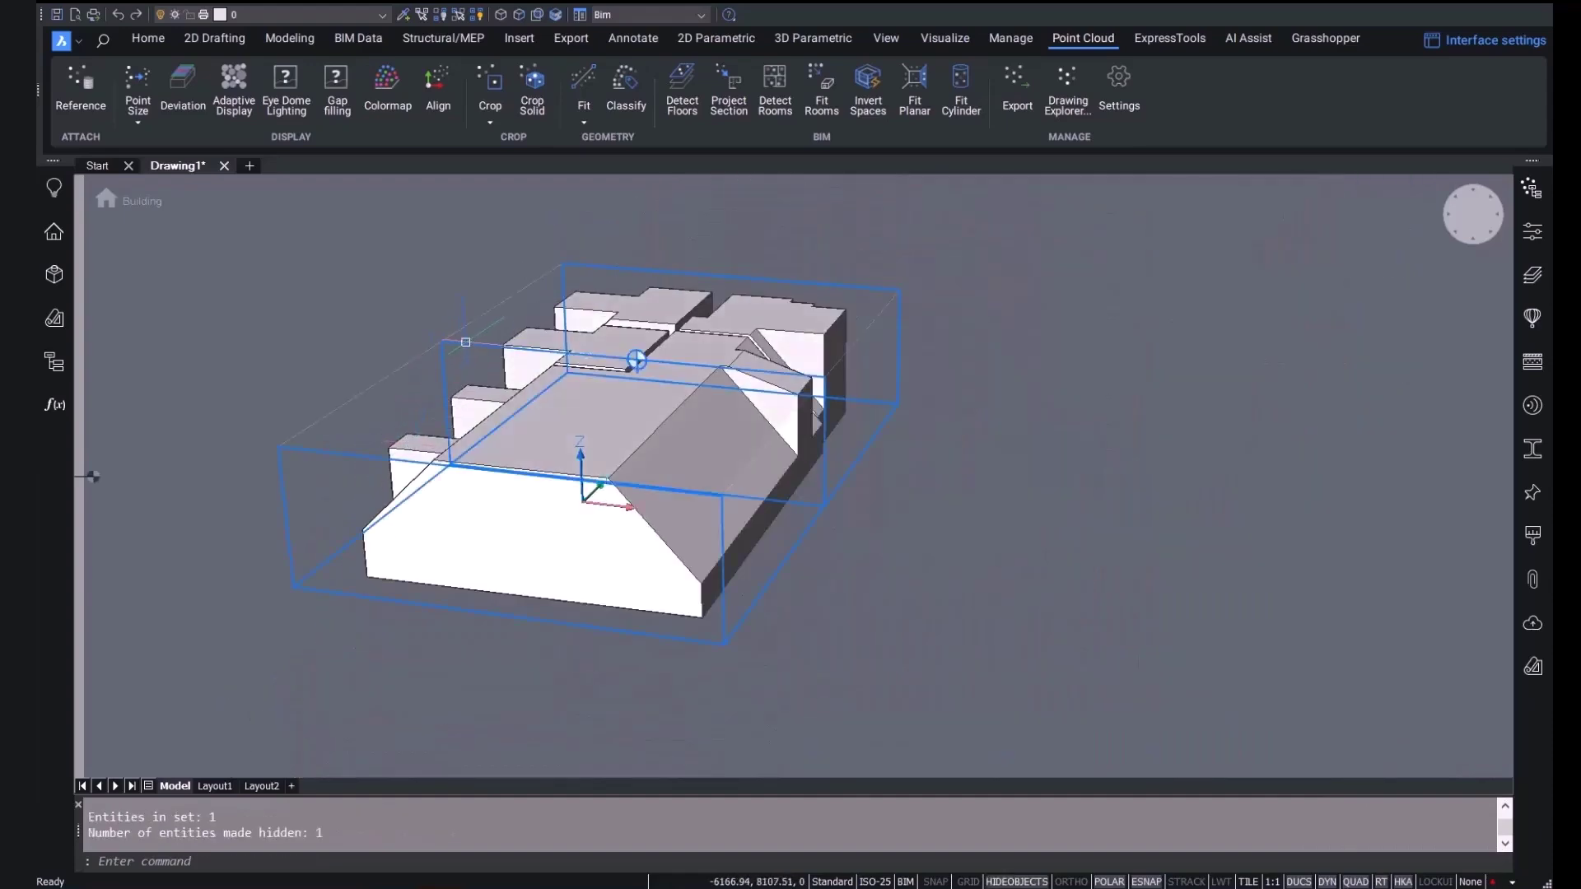
left_click(492, 354)
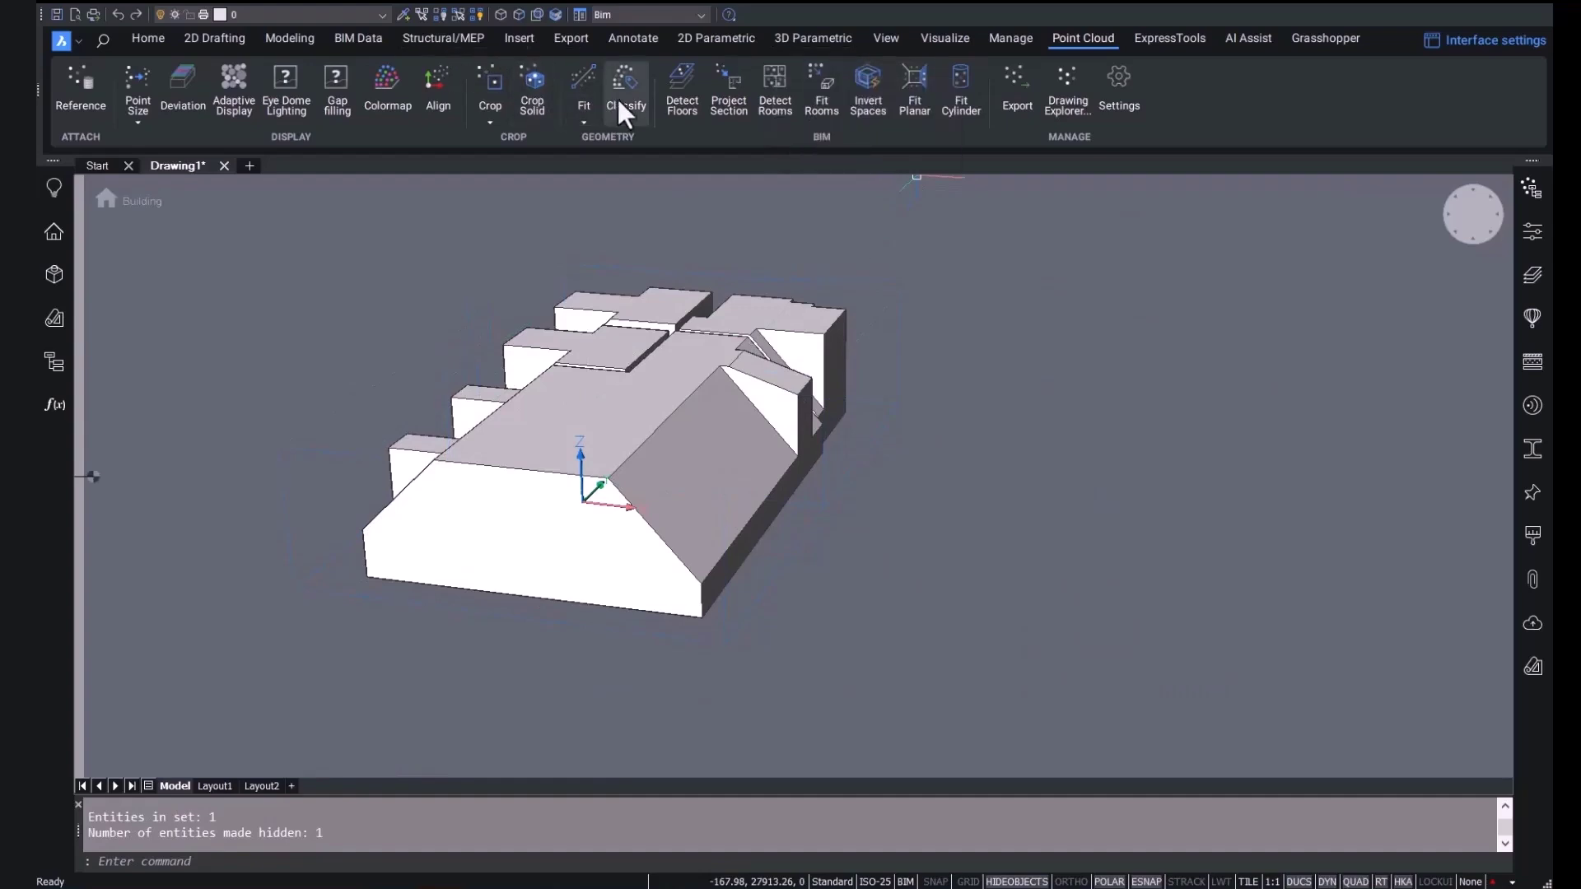
Step: Invert the room spaces into a 350 mm building shell for the entire drawing
left_click(871, 86)
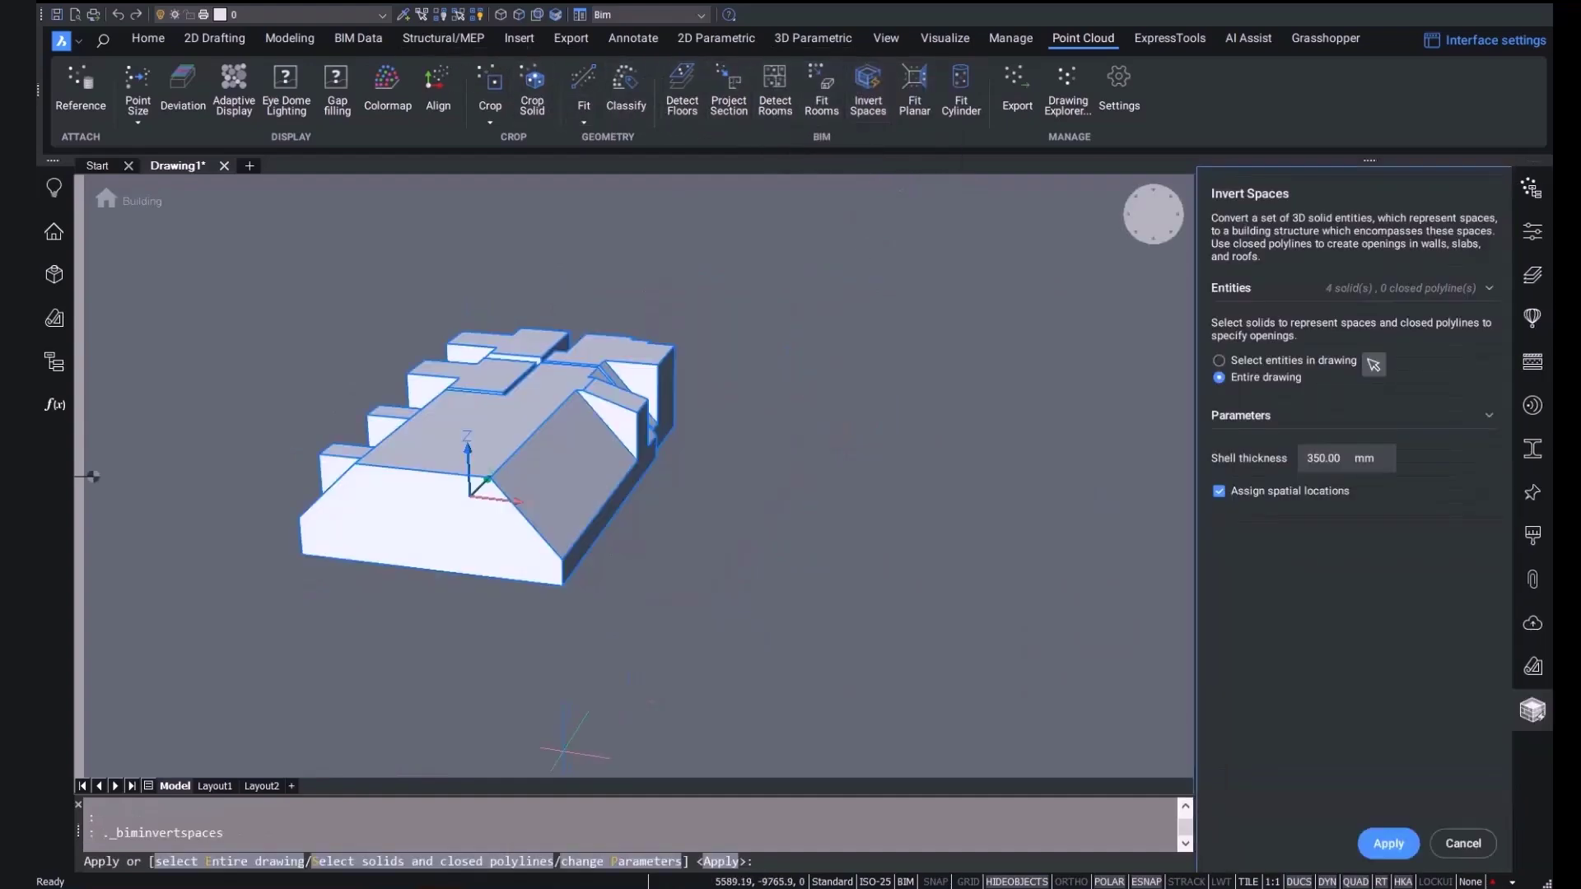
left_click(1389, 844)
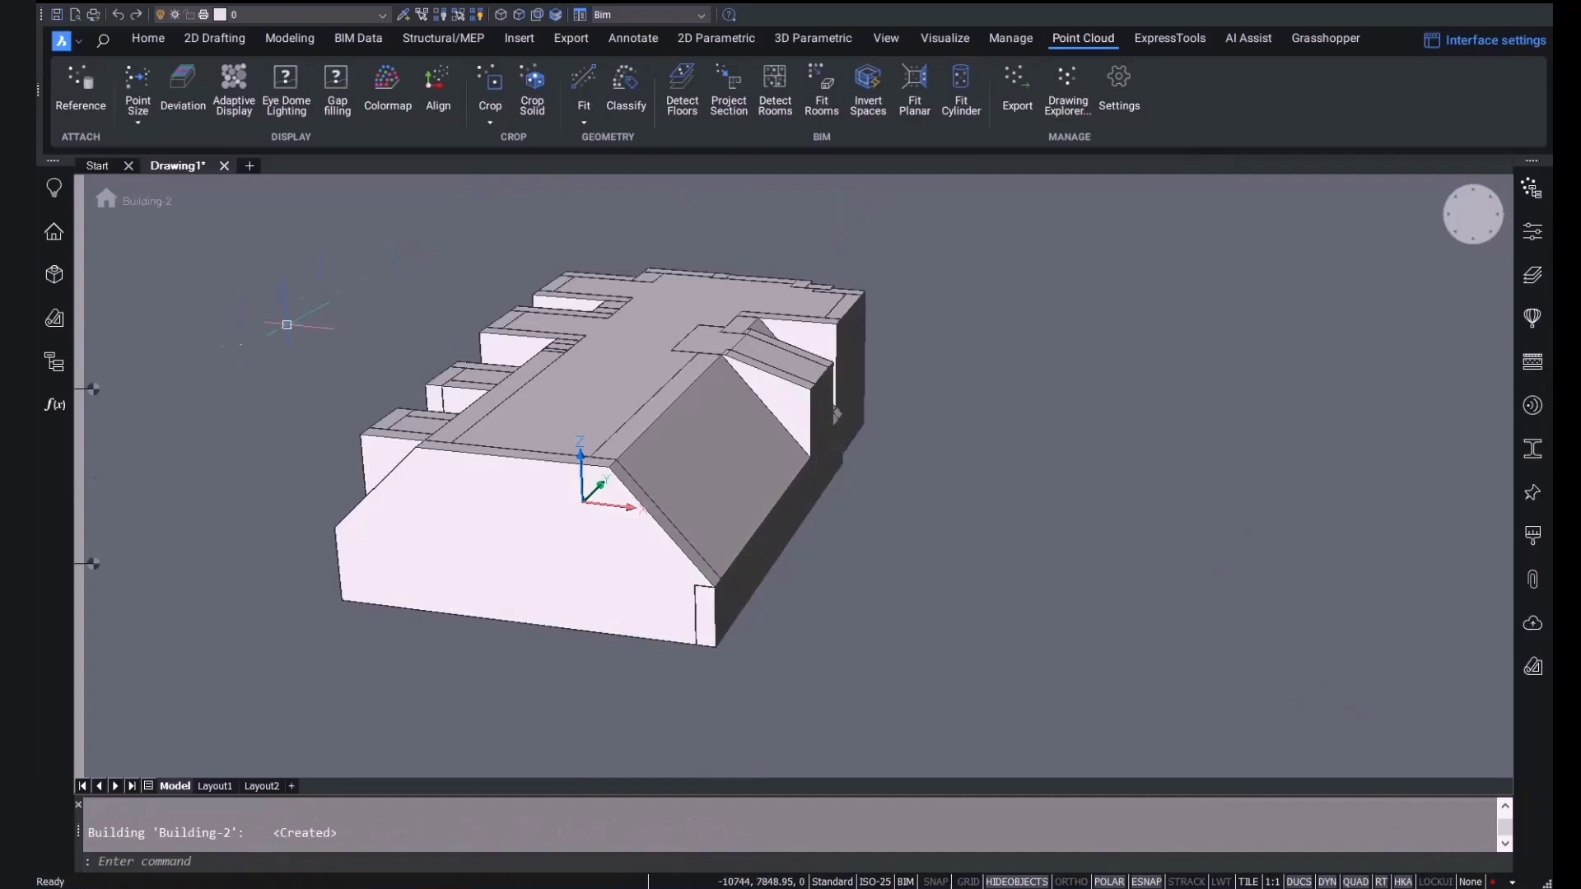
left_click(52, 363)
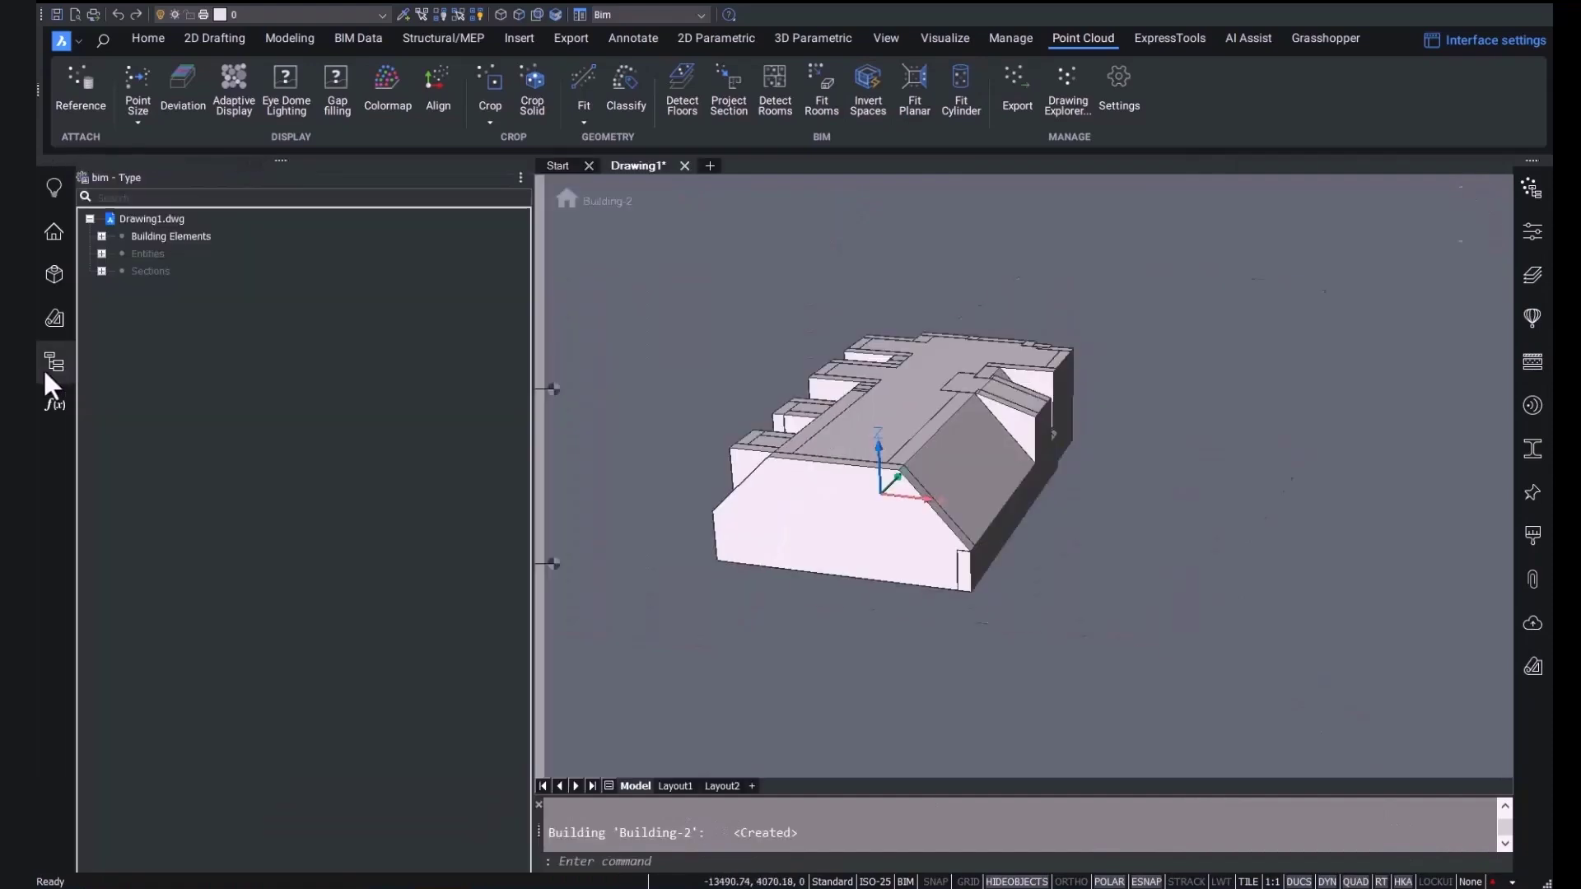
Step: Review Building Elements in the Structure browser, then show Floor 2 in plan with its four spaces
left_click(102, 239)
left_click(165, 239)
right_click(166, 241)
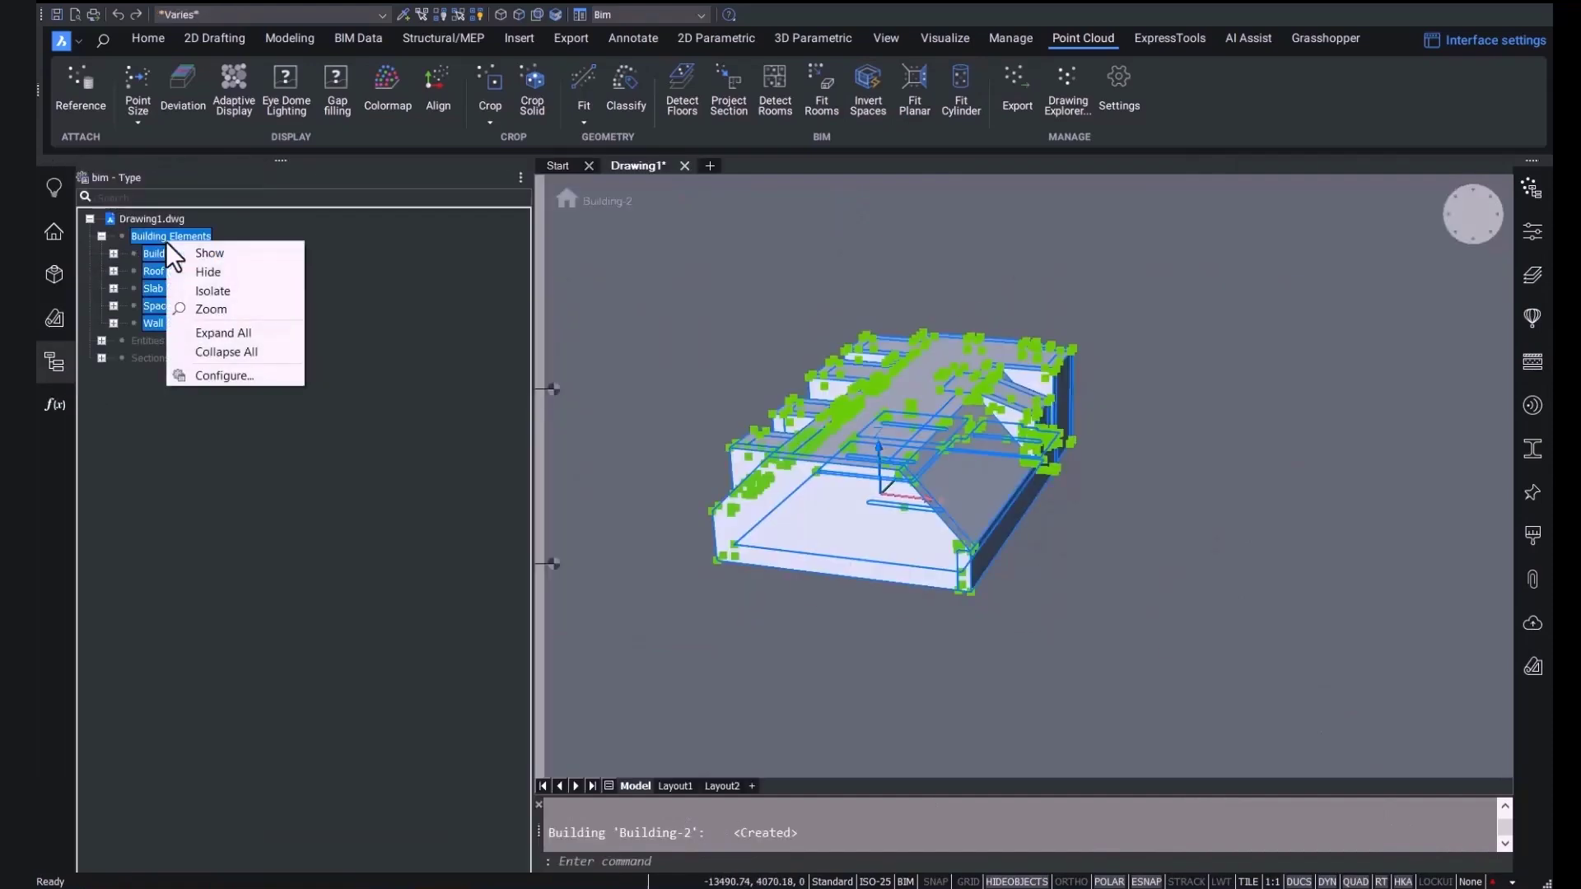
left_click(200, 291)
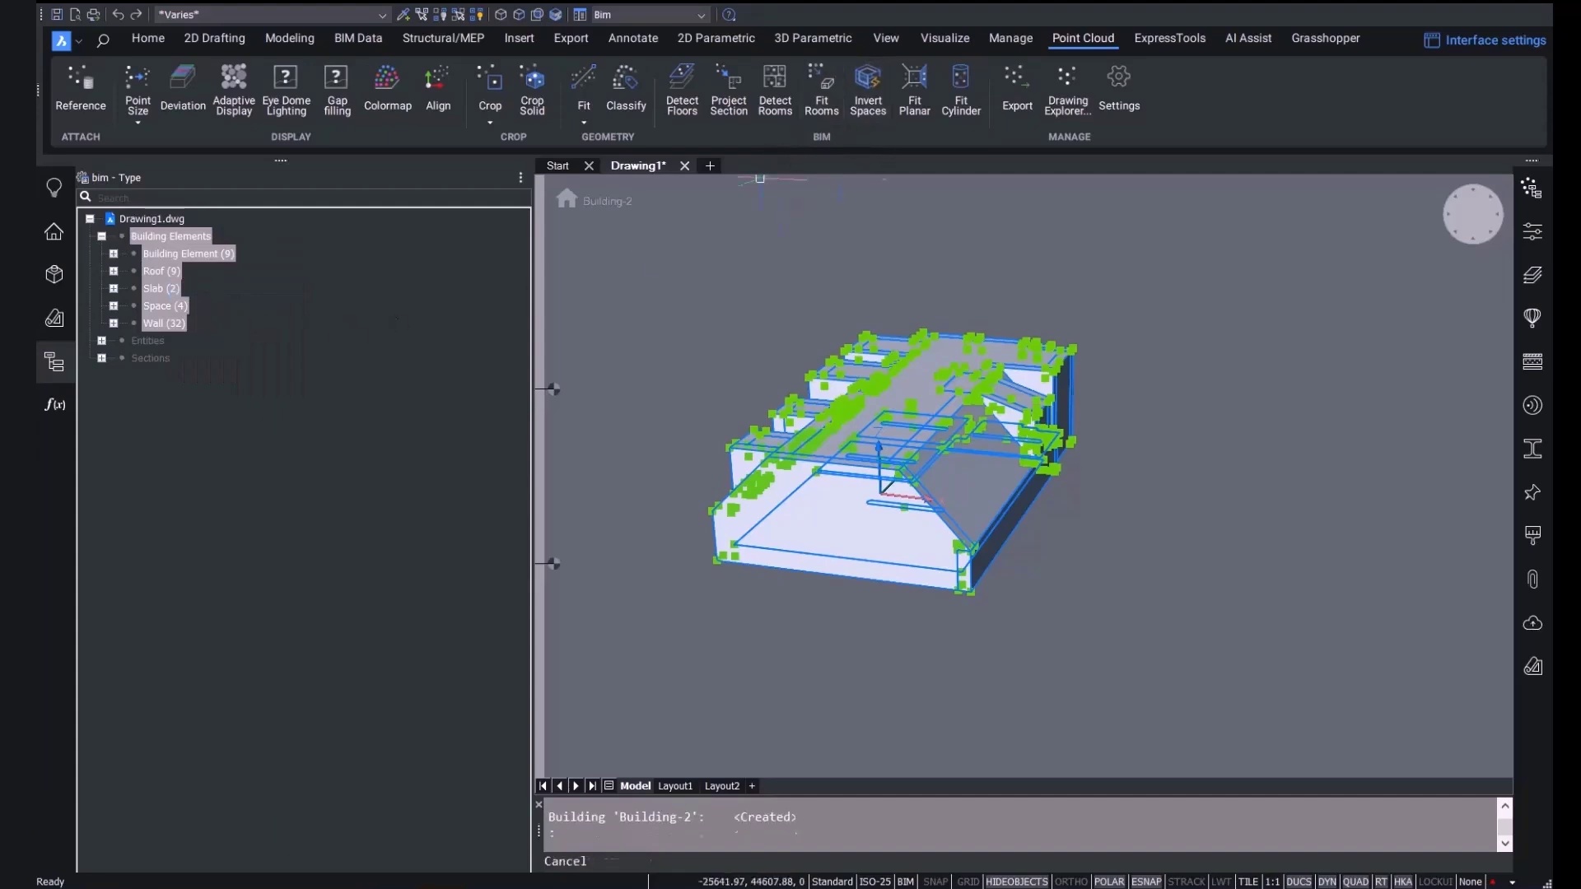
key("Escape")
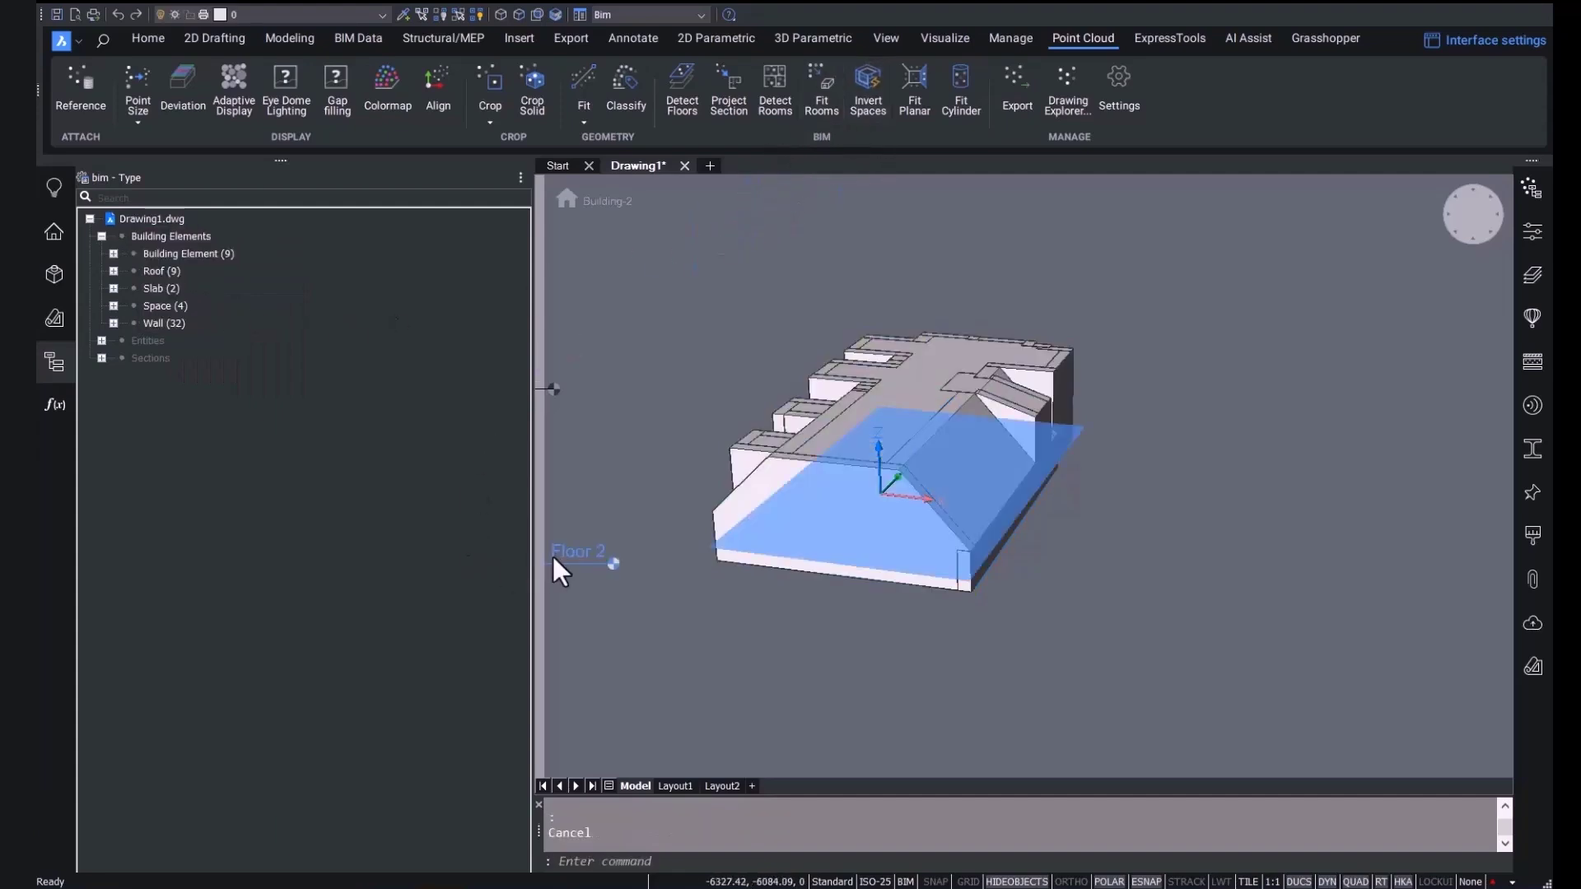
left_click(553, 558)
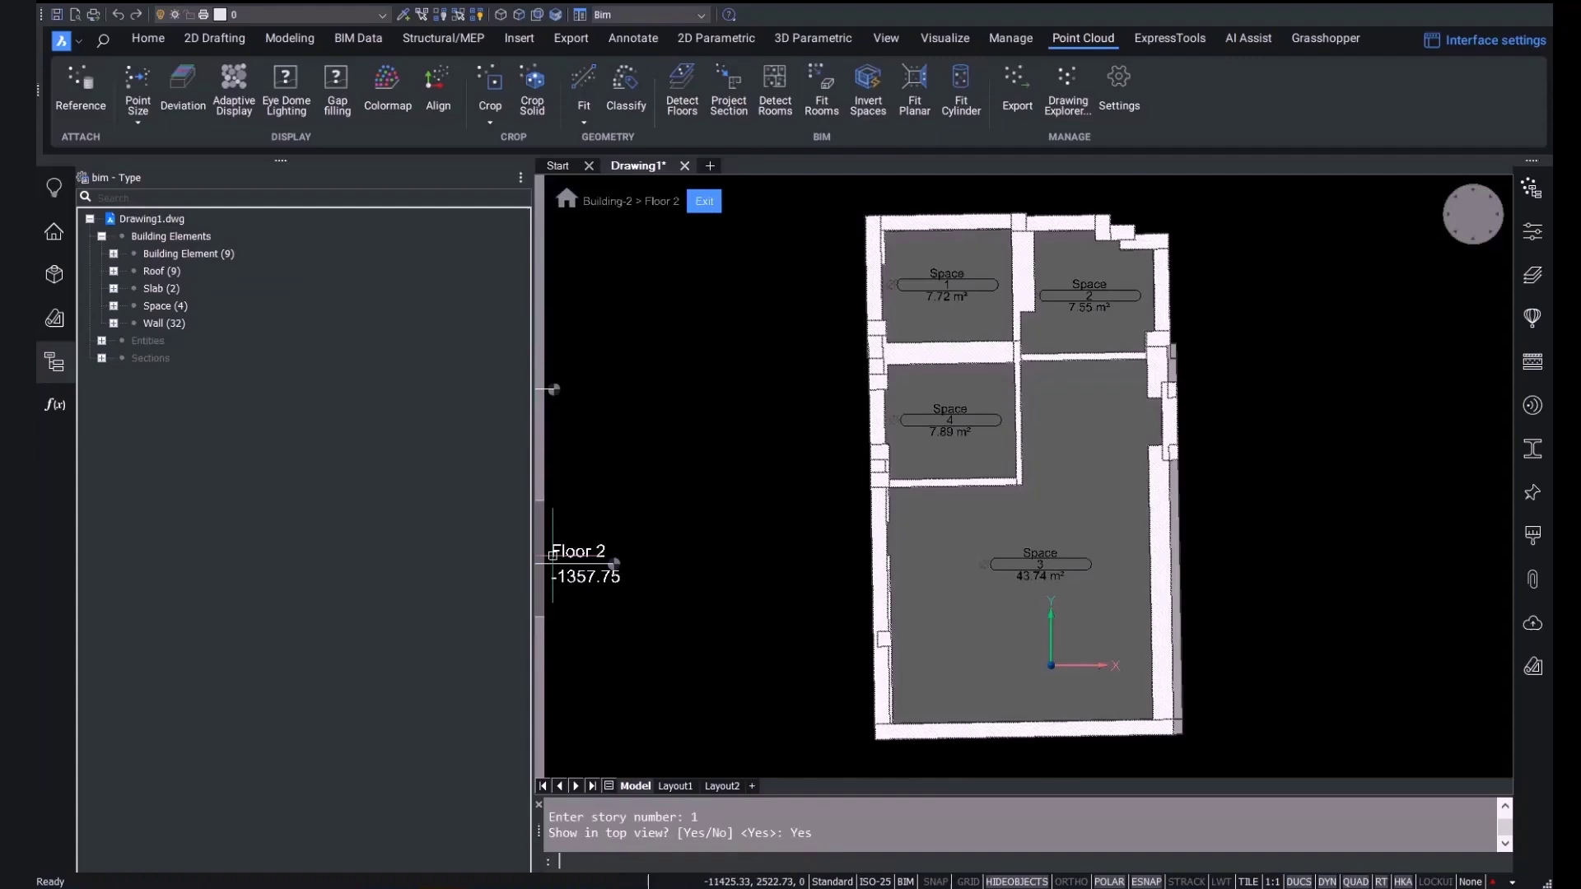